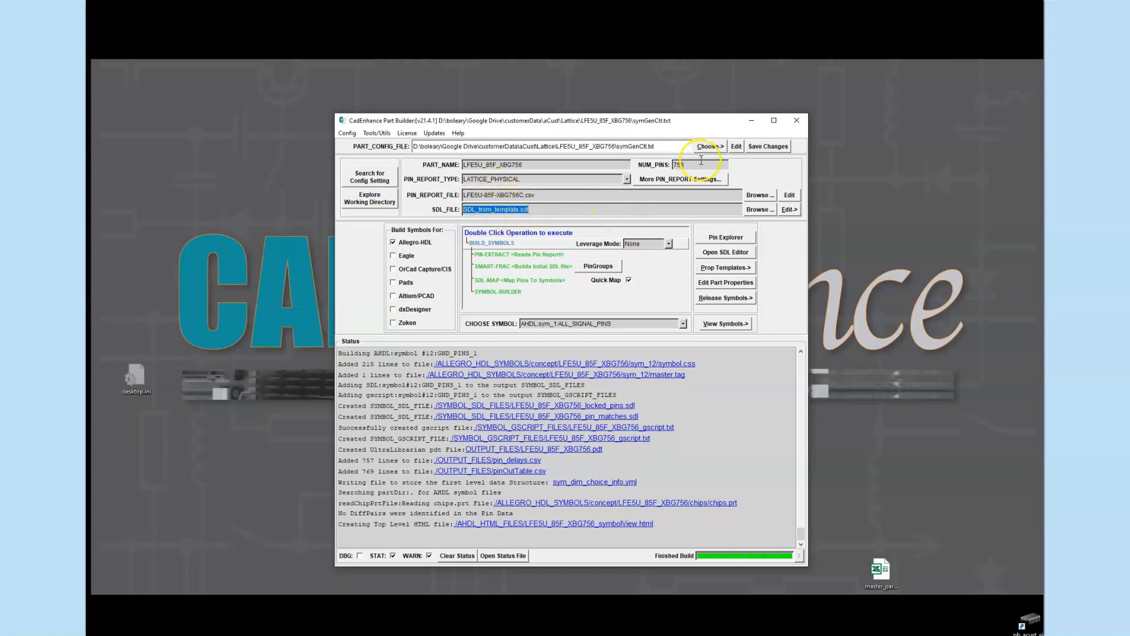
- Open the Allegro HDL HTML symbol view in its own browser window and arrange it beside the Part Builder window
{"action": "left_click", "coordinate": [735, 324]}
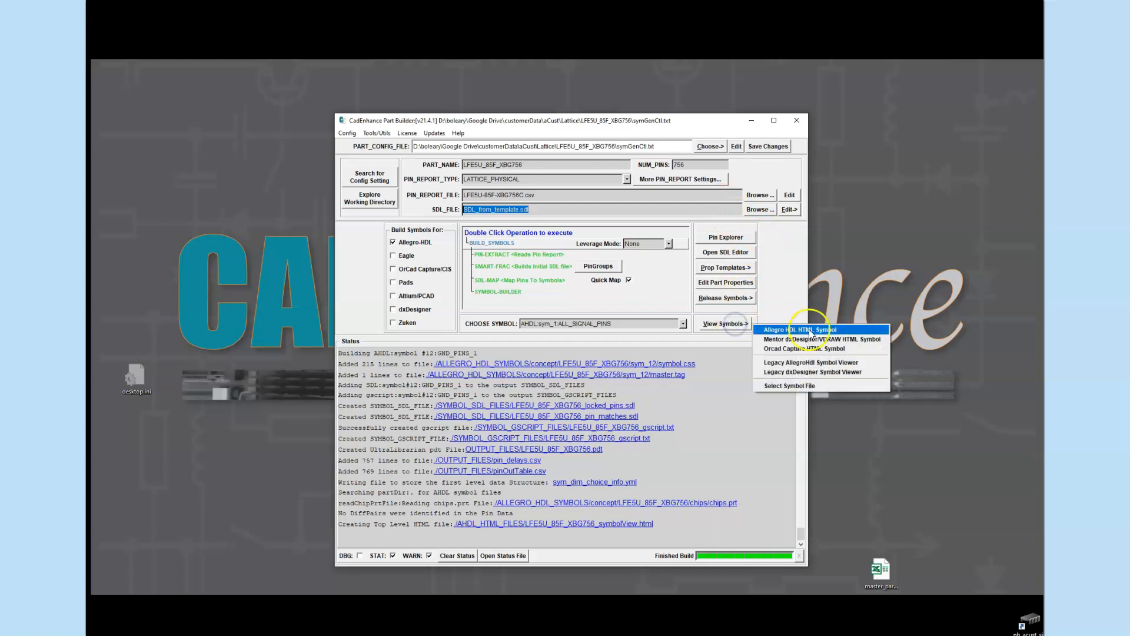
{"action": "left_click", "coordinate": [810, 331]}
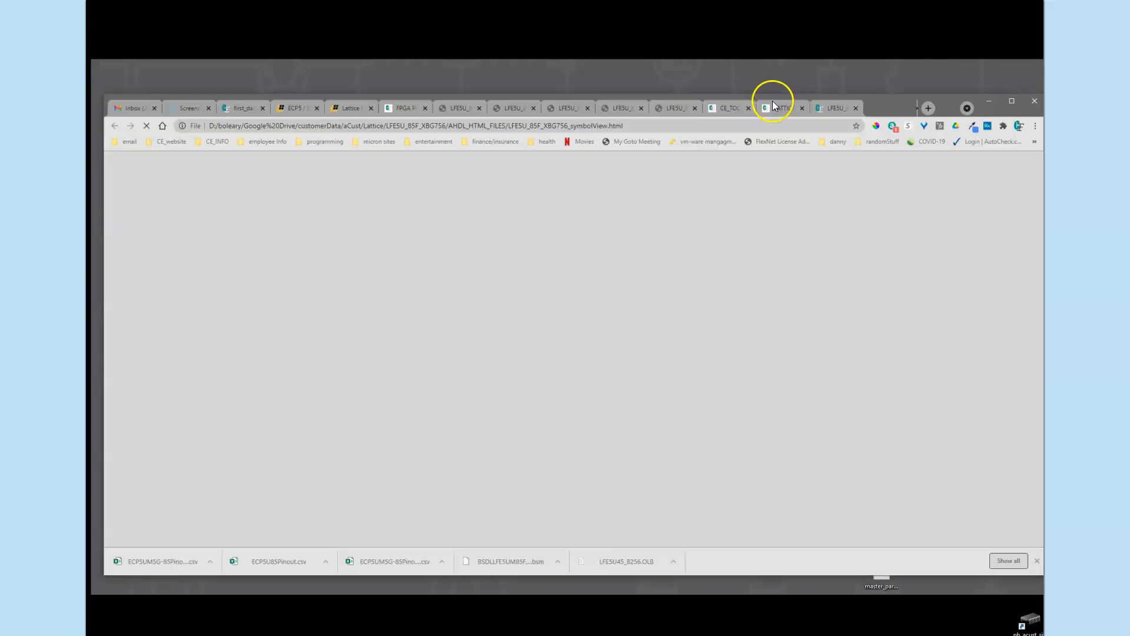
{"action": "left_click_drag", "start_coordinate": [833, 108], "coordinate": [732, 64]}
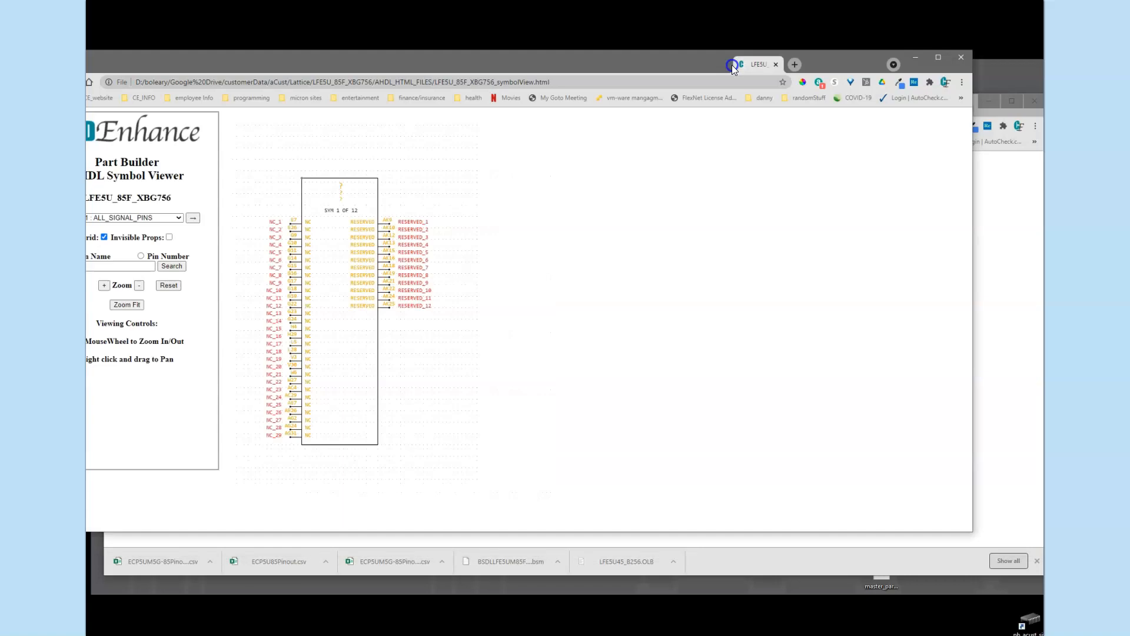
{"action": "left_click", "coordinate": [1032, 102]}
{"action": "left_click_drag", "start_coordinate": [588, 55], "coordinate": [693, 66]}
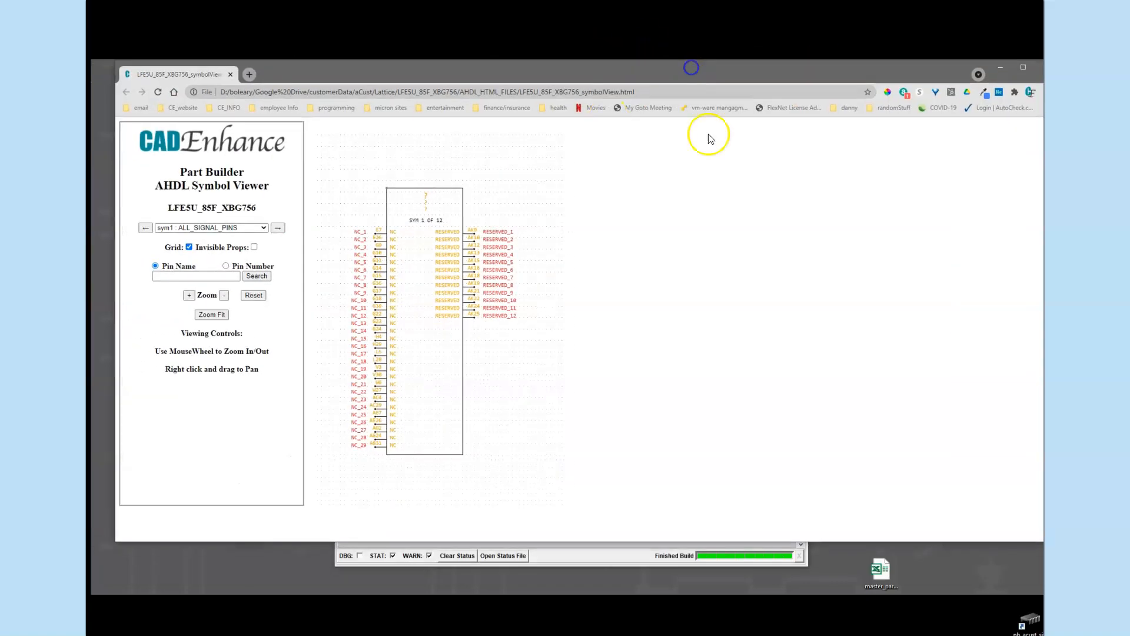
{"action": "left_click", "coordinate": [542, 553]}
{"action": "left_click_drag", "start_coordinate": [457, 123], "coordinate": [658, 171]}
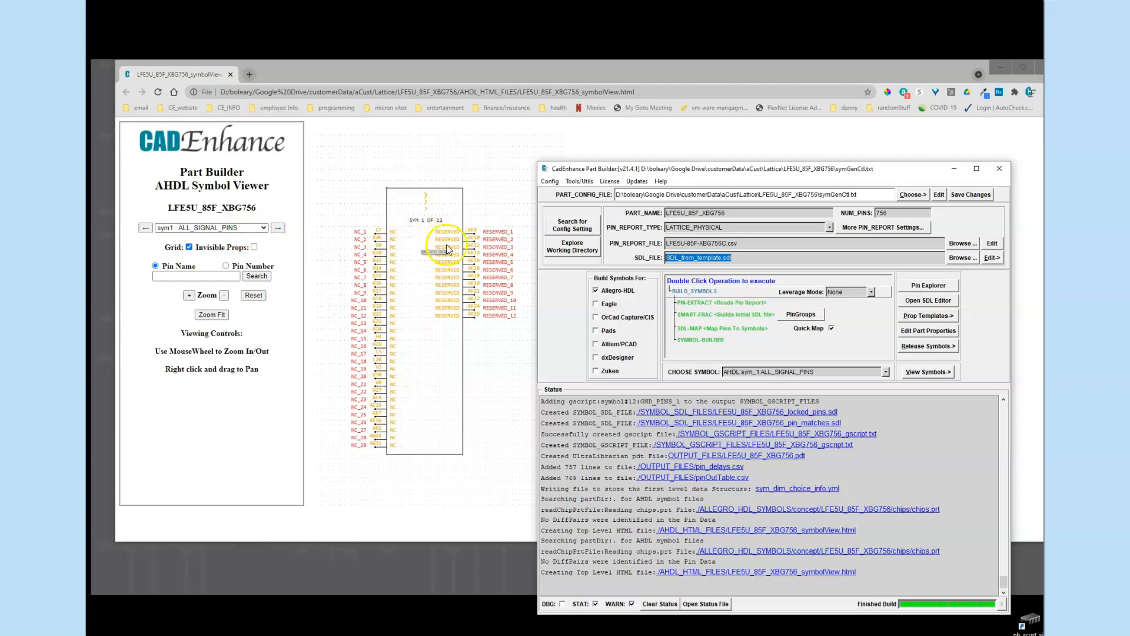
- Display the ALL_POWER_PINS symbol, followed by the GND_PINS symbol, and inspect the ground pins down to the symbol's lower end
{"action": "left_click", "coordinate": [263, 227]}
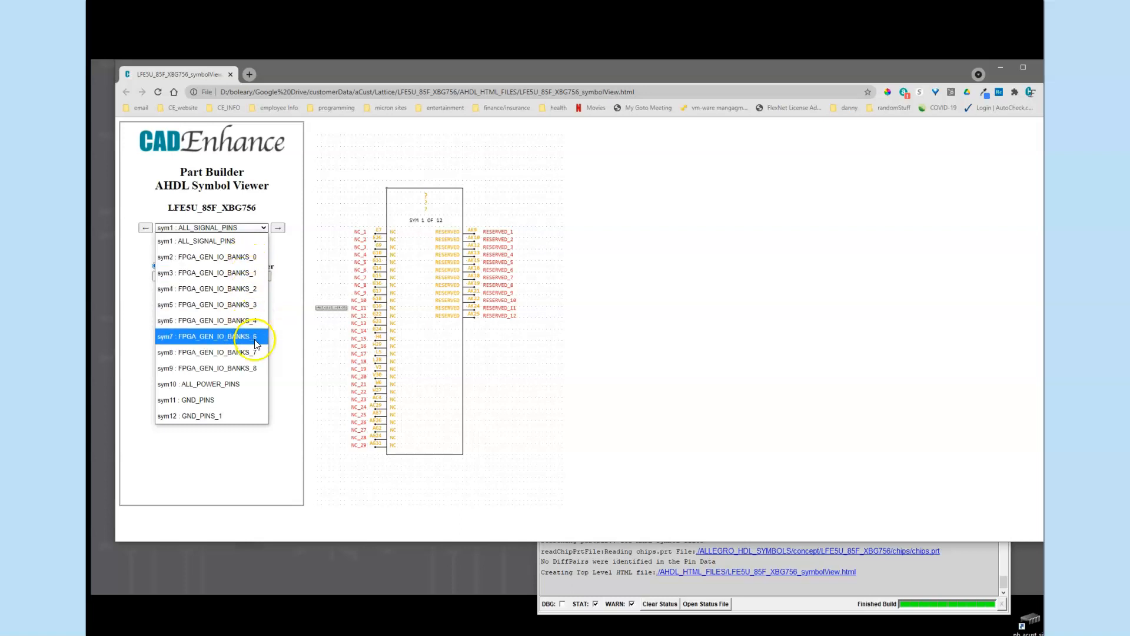
{"action": "left_click", "coordinate": [248, 384]}
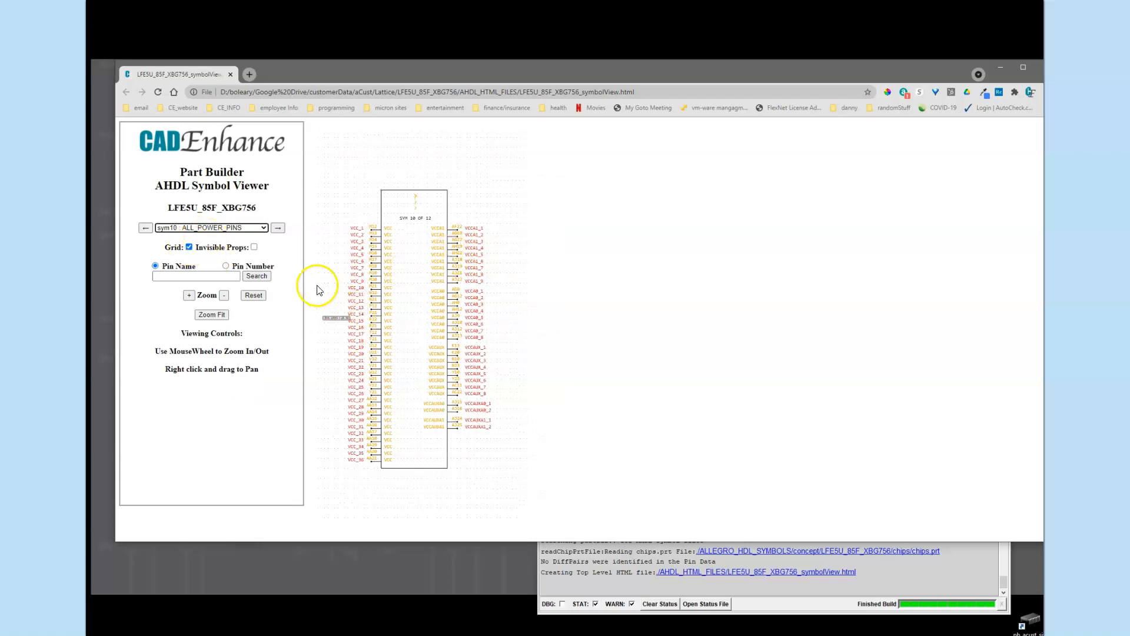
{"action": "left_click", "coordinate": [266, 228]}
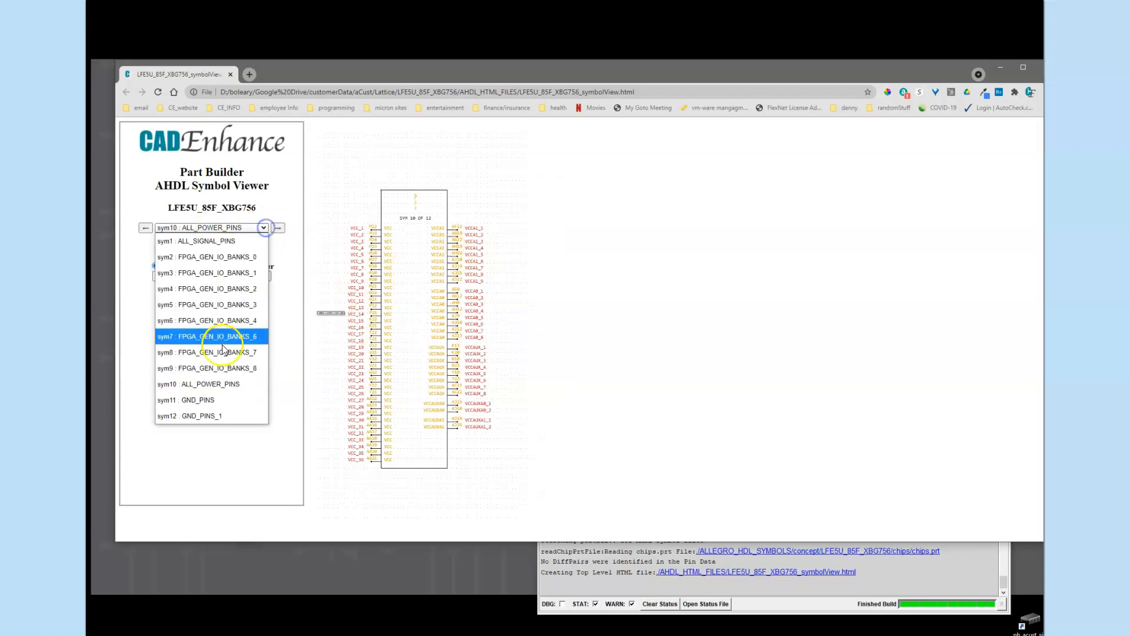
{"action": "left_click", "coordinate": [230, 403]}
{"action": "key", "text": "Down"}
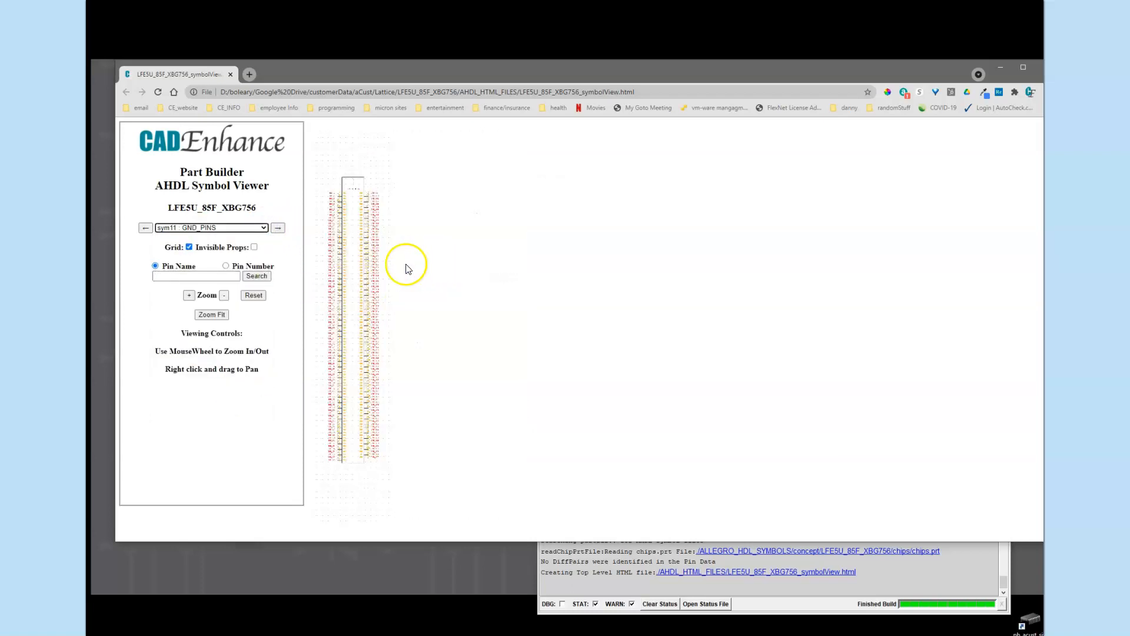
{"action": "scroll", "coordinate": [365, 262], "scroll_direction": "up", "scroll_amount": 3}
{"action": "right_click_drag", "start_coordinate": [379, 270], "coordinate": [476, 128]}
{"action": "right_click_drag", "start_coordinate": [452, 365], "coordinate": [454, 258]}
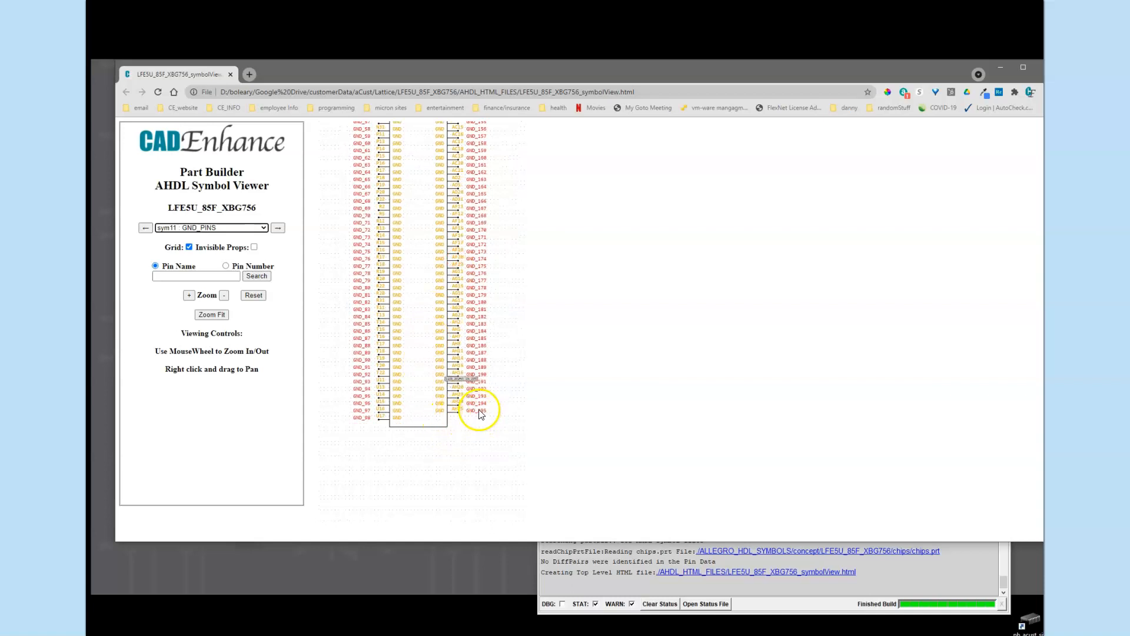
- View the GND_PINS_1 symbol and return to the ALL_SIGNAL_PINS symbol
{"action": "left_click", "coordinate": [278, 228]}
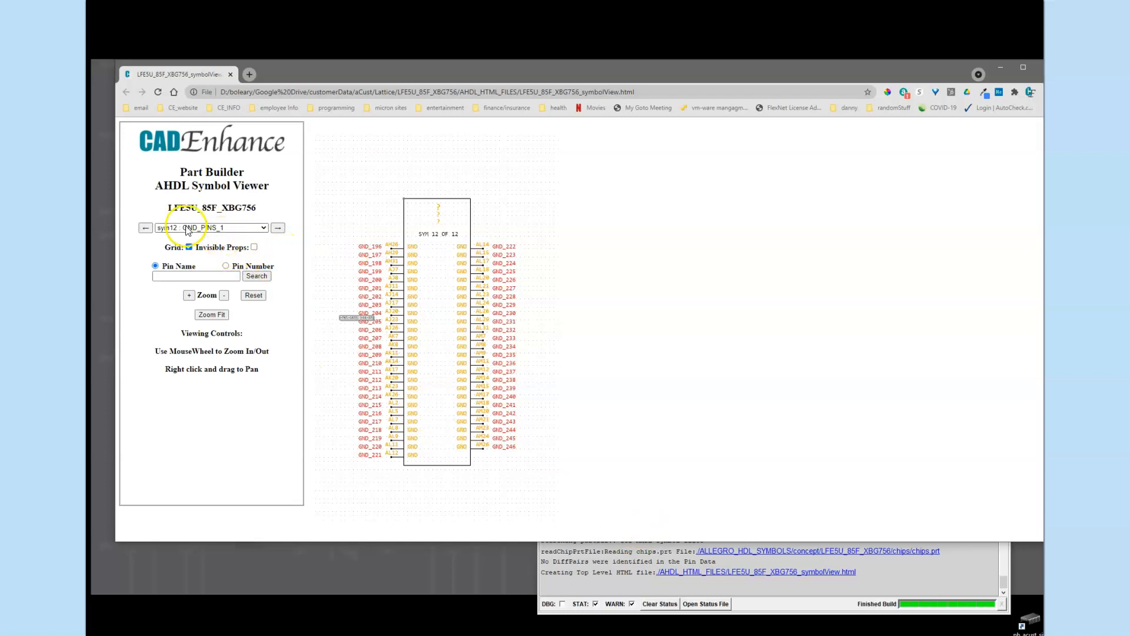
{"action": "left_click", "coordinate": [263, 227]}
{"action": "left_click", "coordinate": [229, 242]}
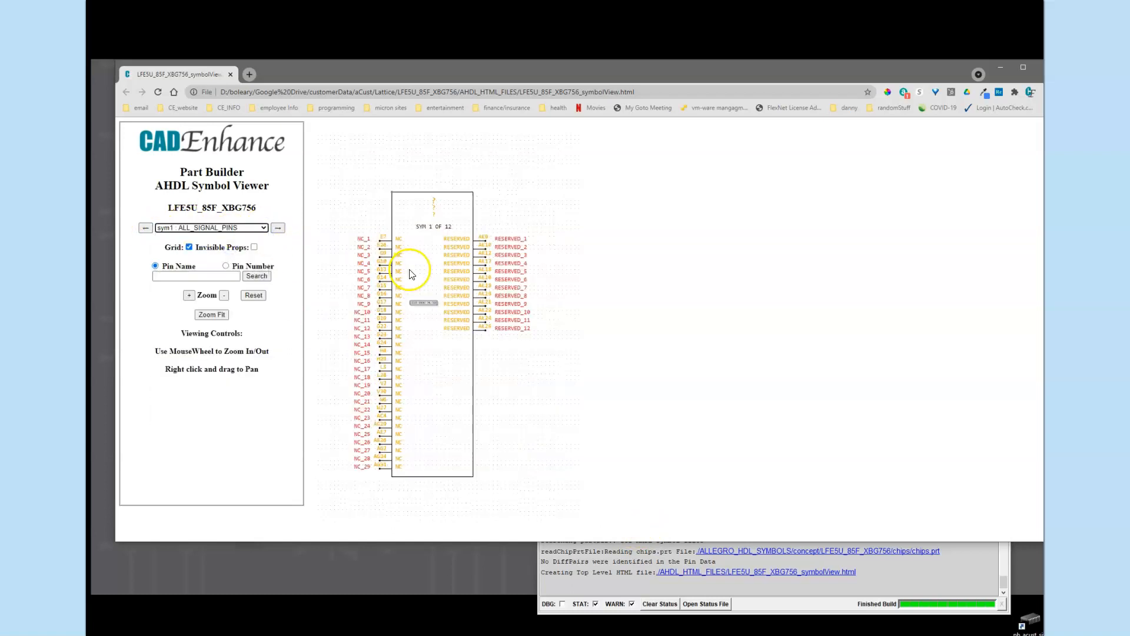
- Bring the Part Builder window forward and check its pin report file and SDL file entries
{"action": "left_click", "coordinate": [676, 568]}
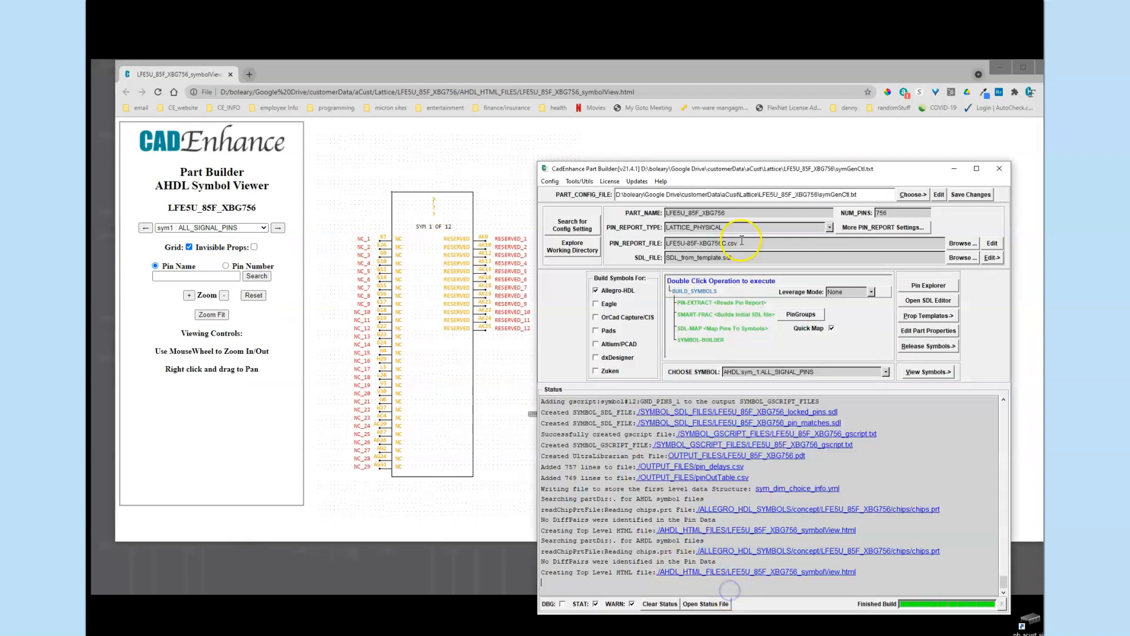
{"action": "left_click_drag", "start_coordinate": [701, 163], "coordinate": [592, 131]}
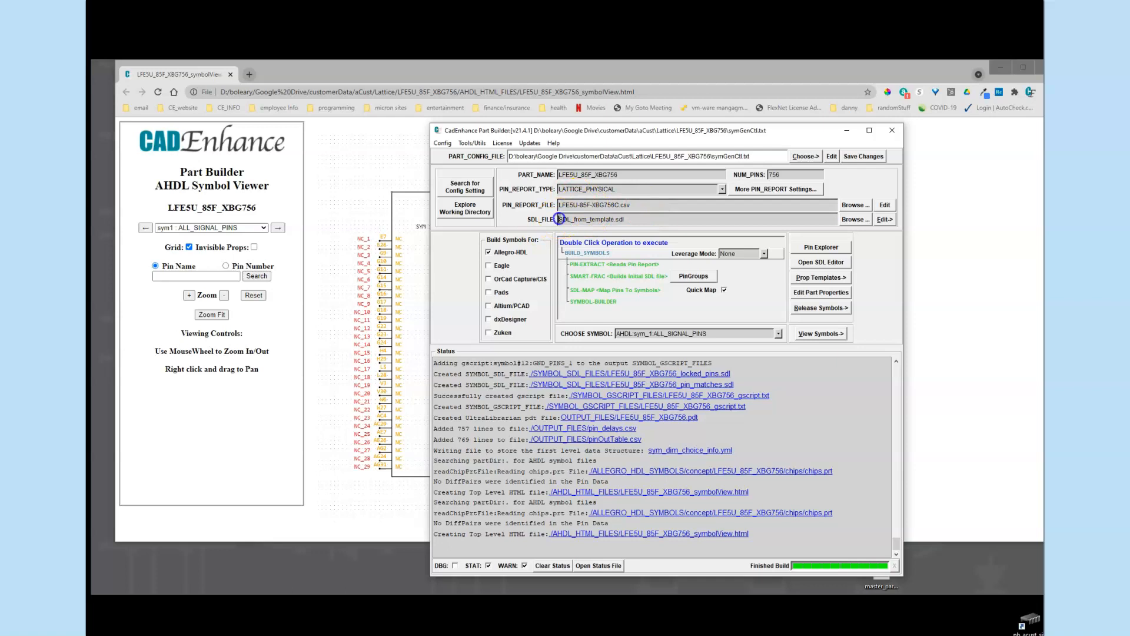
{"action": "left_click_drag", "start_coordinate": [560, 219], "coordinate": [640, 217]}
{"action": "double_click", "coordinate": [586, 205]}
{"action": "double_click", "coordinate": [585, 220]}
{"action": "left_click", "coordinate": [631, 220]}
- Open the SDL editor, committing the autogenerated SDL file as new_symbols.sdl and replacing the existing file
{"action": "left_click", "coordinate": [870, 249]}
{"action": "left_click", "coordinate": [832, 262]}
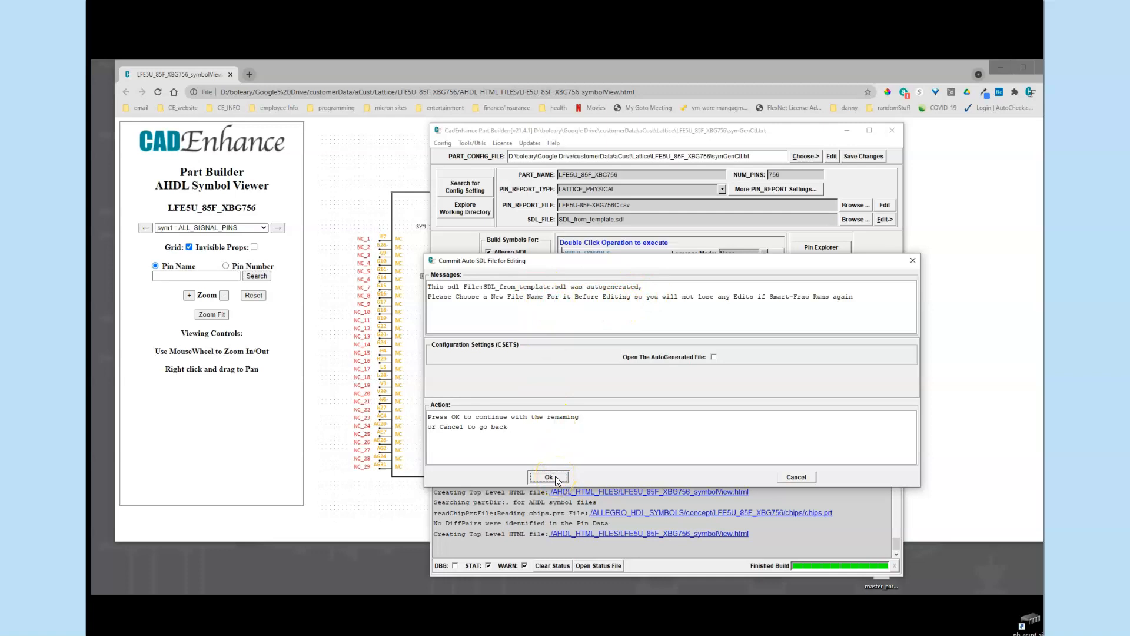
{"action": "mouse_move", "coordinate": [581, 266]}
{"action": "left_mouse_down"}
{"action": "mouse_move", "coordinate": [591, 331]}
{"action": "mouse_move", "coordinate": [593, 257]}
{"action": "left_mouse_up"}
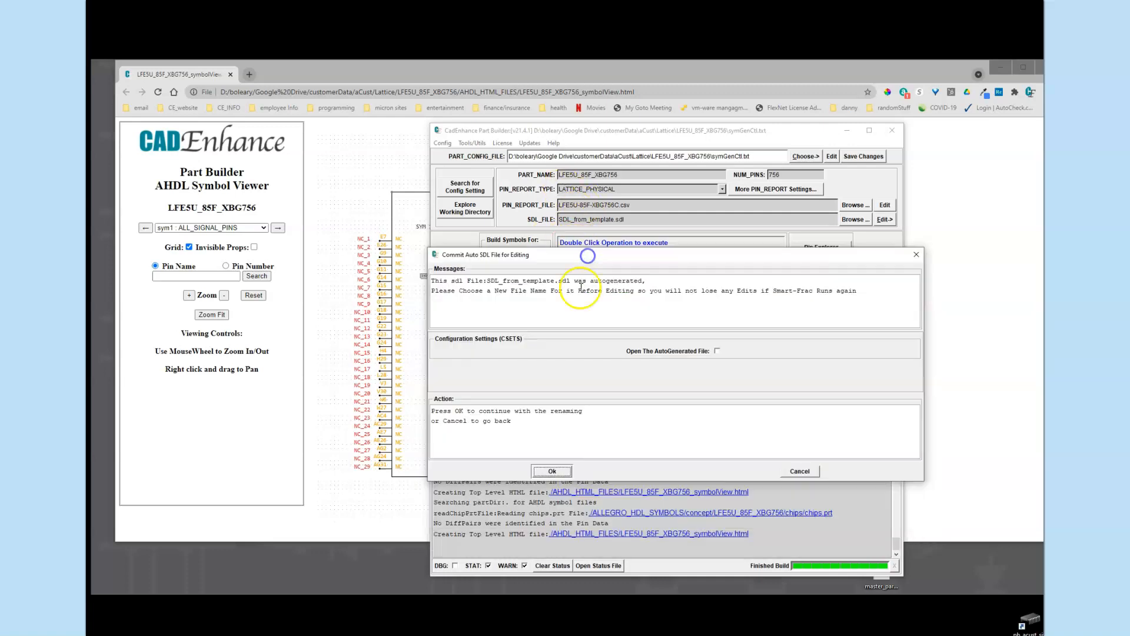
{"action": "left_click", "coordinate": [558, 471]}
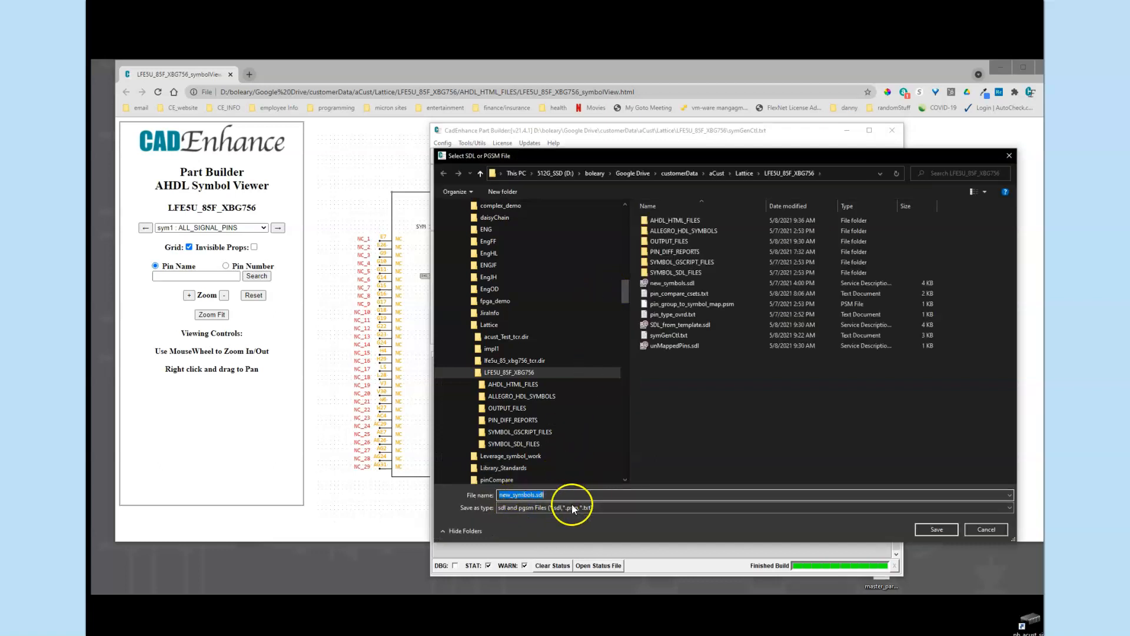
{"action": "left_click", "coordinate": [937, 530]}
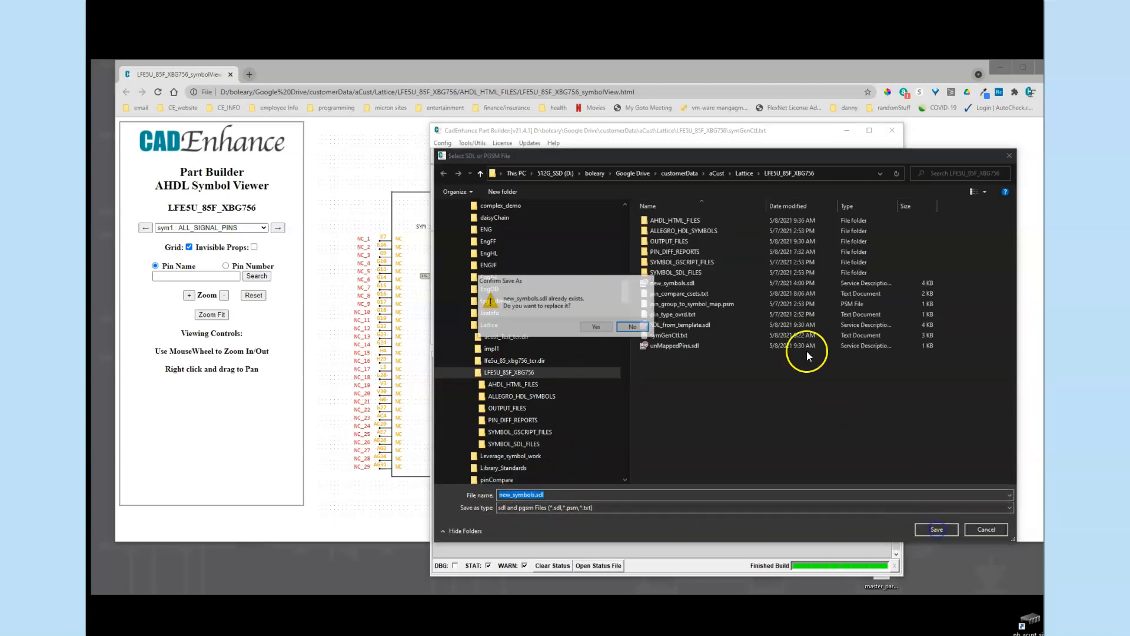
{"action": "left_click", "coordinate": [598, 328]}
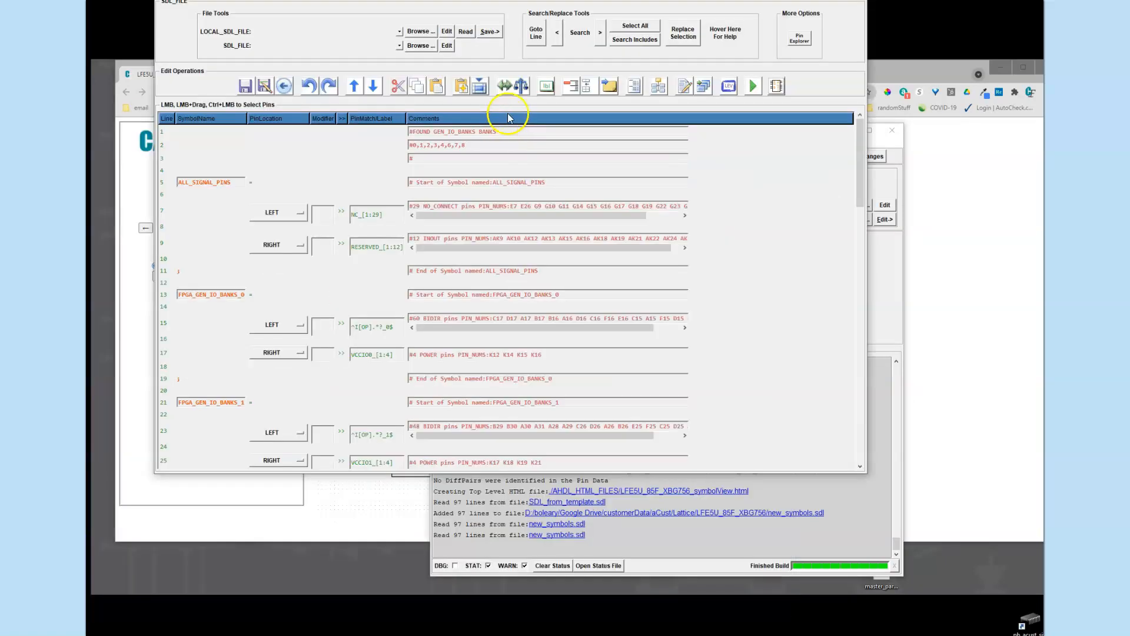
{"action": "left_click_drag", "start_coordinate": [527, 0], "coordinate": [608, 71]}
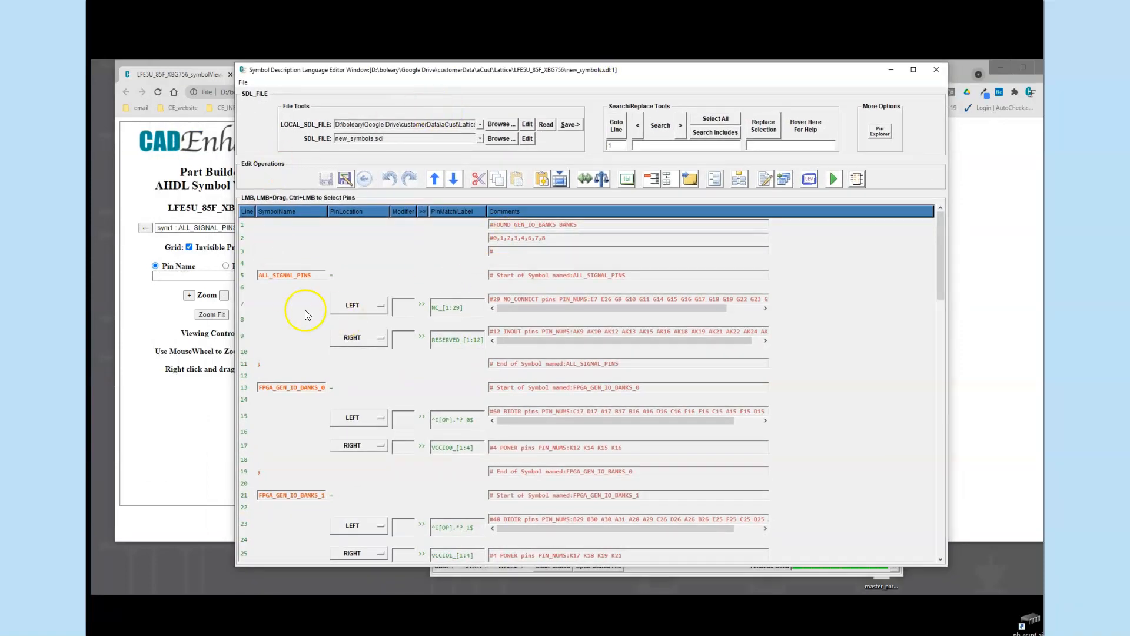
- Compare the ALL_SIGNAL_PINS definition in the SDL editor with its drawn symbol in the browser viewer
{"action": "left_click", "coordinate": [247, 276]}
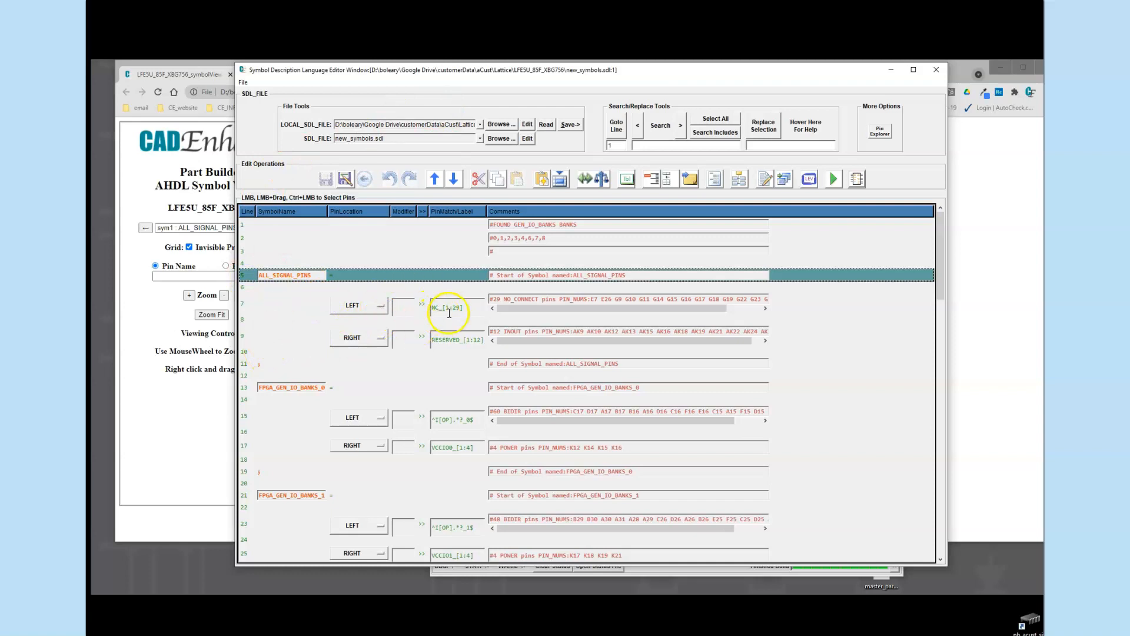
{"action": "left_click", "coordinate": [206, 76]}
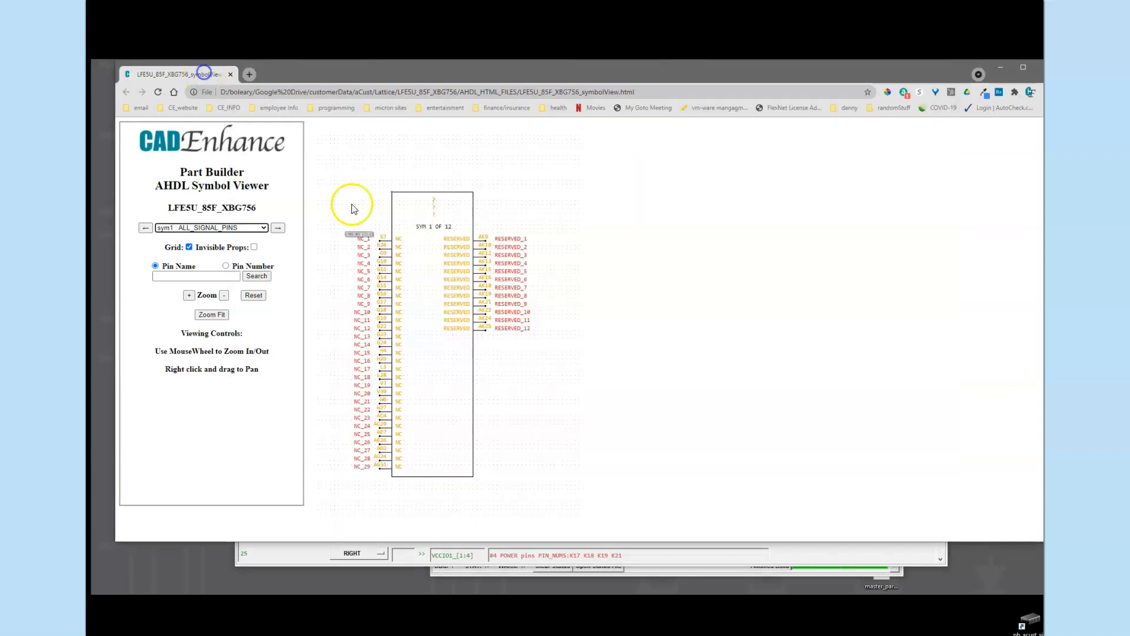
{"action": "left_click", "coordinate": [873, 560]}
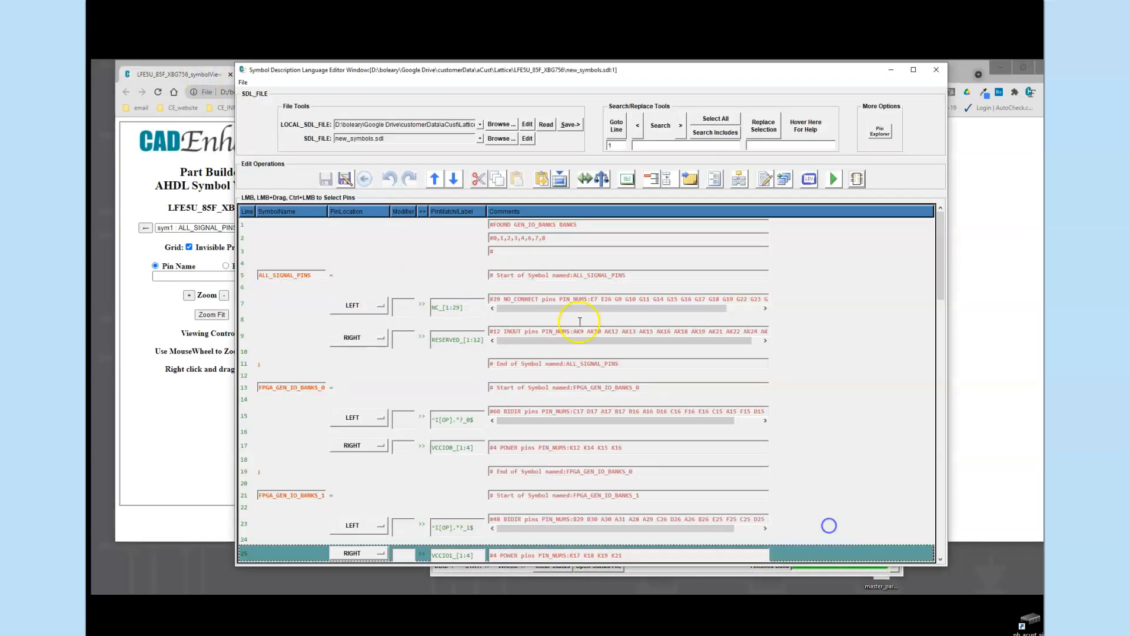
- Rename the ALL_SIGNAL_PINS symbol on line 5 as NO_CONNECT_RESERVED
{"action": "left_click_drag", "start_coordinate": [311, 275], "coordinate": [272, 278]}
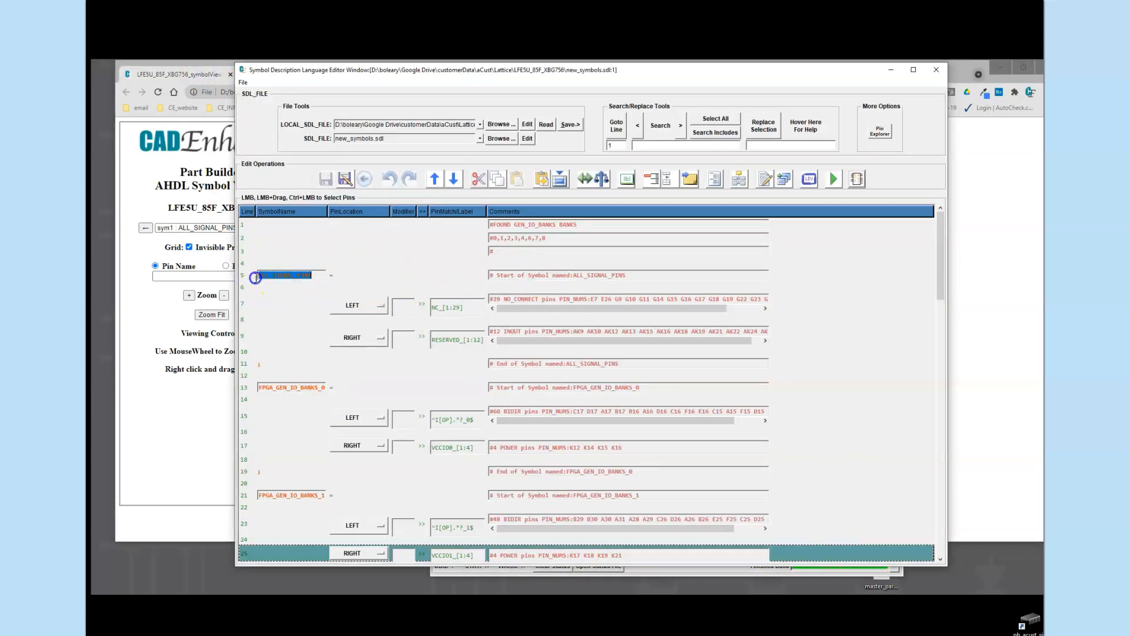
{"action": "type", "text": "NO_CONNECT"}
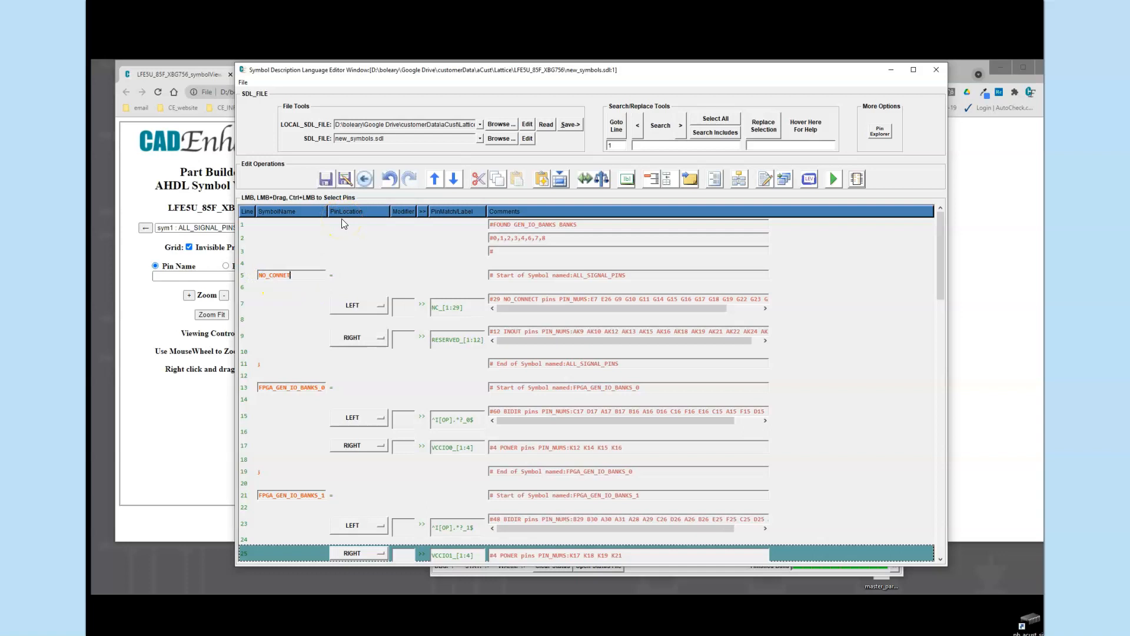
{"action": "type", "text": "_RS"}
{"action": "key", "text": "BackSpace"}
{"action": "type", "text": "ESERVED"}
{"action": "left_click", "coordinate": [310, 318]}
{"action": "left_click", "coordinate": [249, 279]}
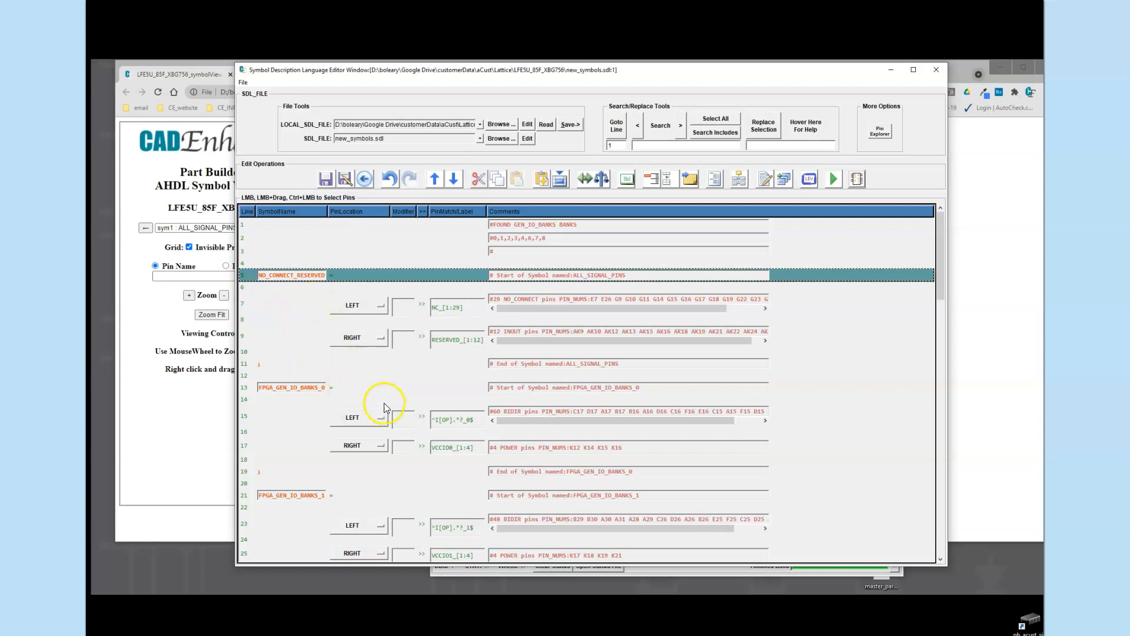
- Check the order of the symbols in the browser viewer's symbol list and return to the SDL editor
{"action": "left_click", "coordinate": [199, 66]}
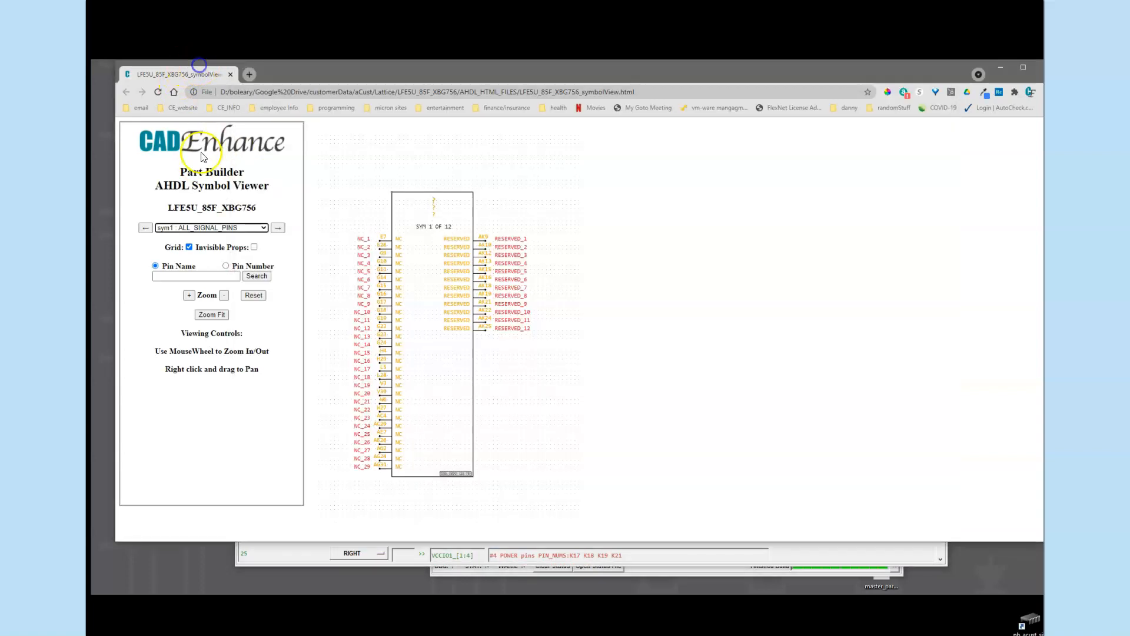
{"action": "left_click", "coordinate": [263, 229]}
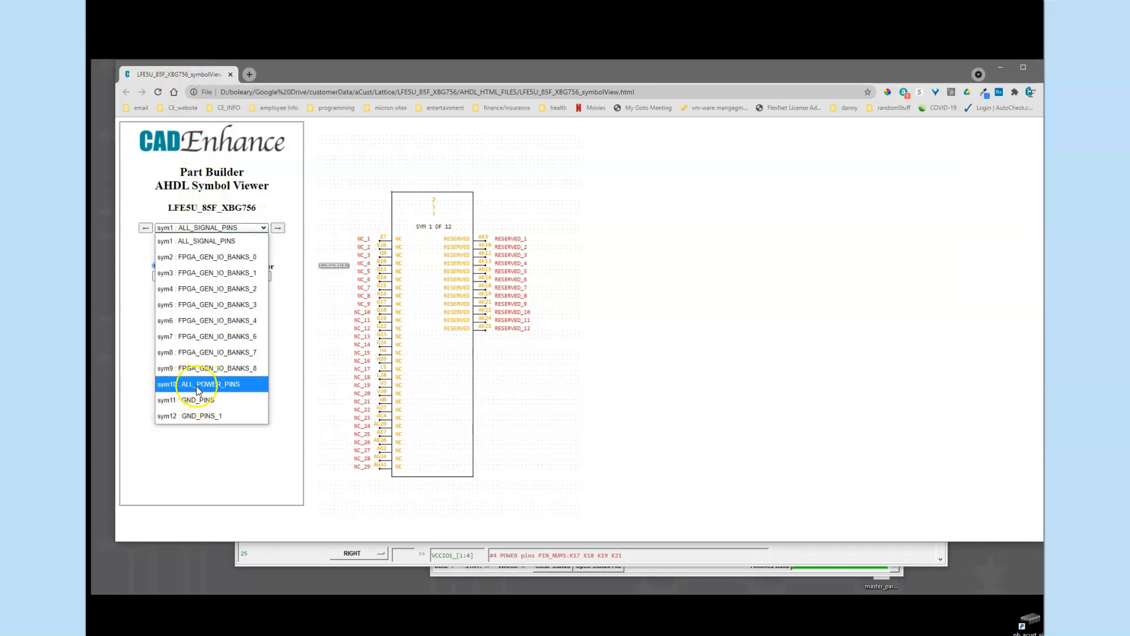
{"action": "left_click_drag", "start_coordinate": [311, 549], "coordinate": [321, 528]}
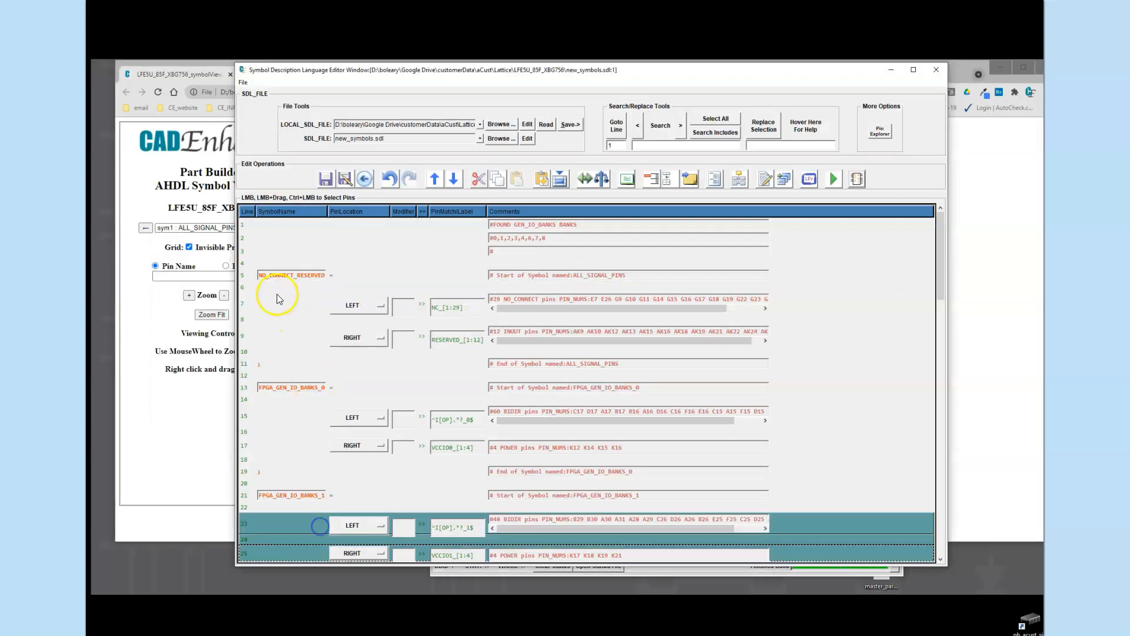
- Move the whole NO_CONNECT_RESERVED symbol definition to directly above the ALL_POWER_PINS definition
{"action": "left_click", "coordinate": [242, 275]}
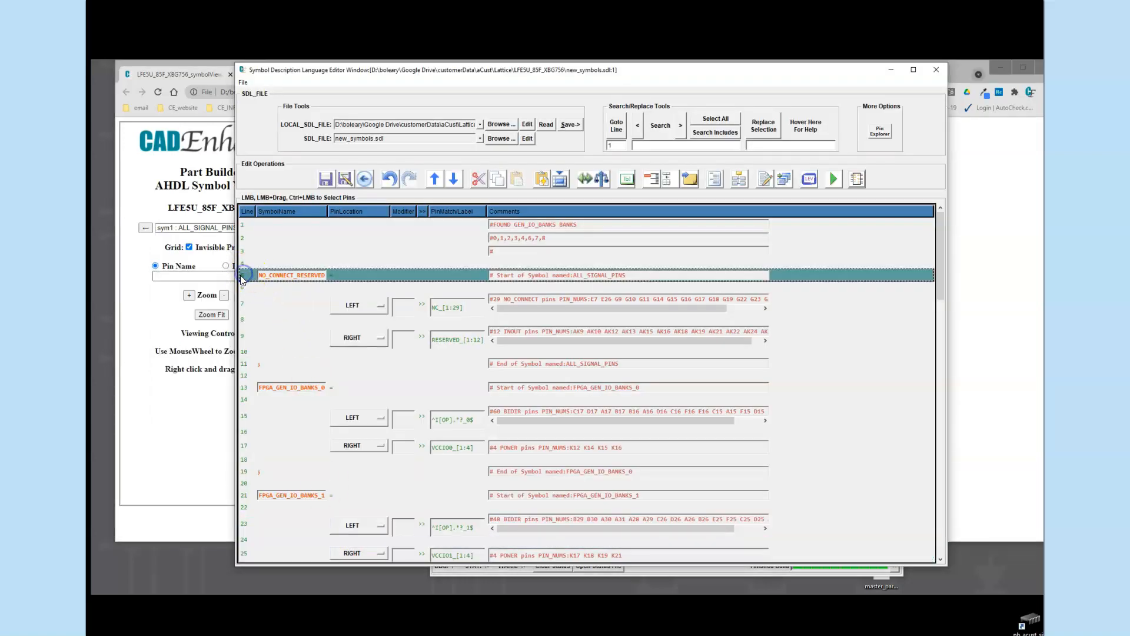
{"action": "left_click", "coordinate": [246, 365], "text": "shift"}
{"action": "left_click", "coordinate": [477, 180]}
{"action": "scroll", "coordinate": [405, 253], "scroll_direction": "down", "scroll_amount": 15}
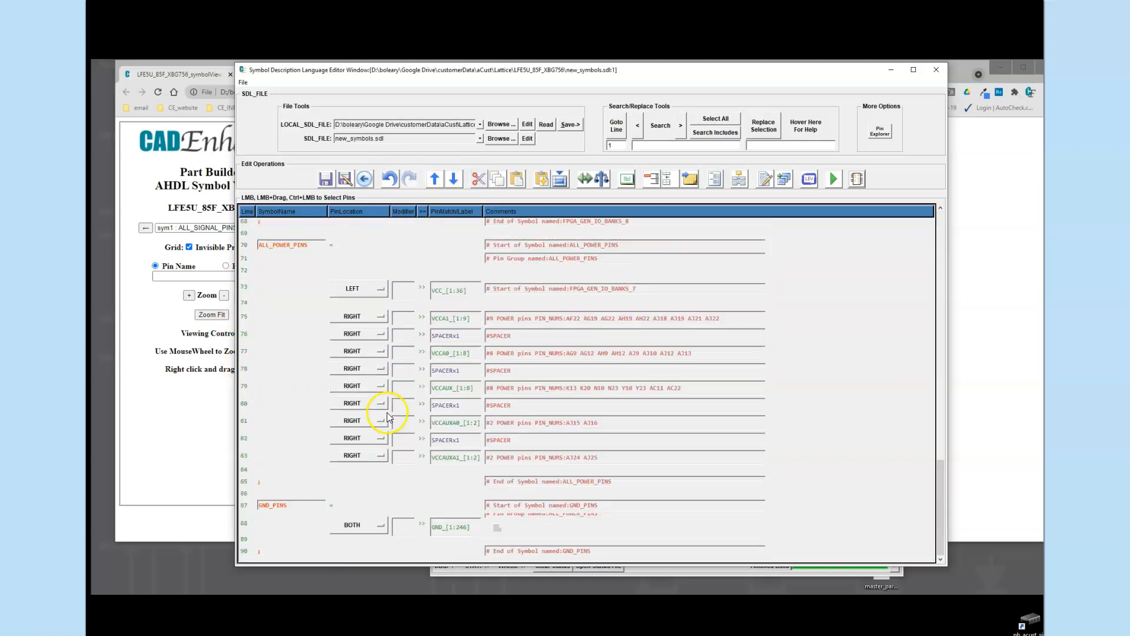
{"action": "scroll", "coordinate": [361, 353], "scroll_direction": "down", "scroll_amount": 3}
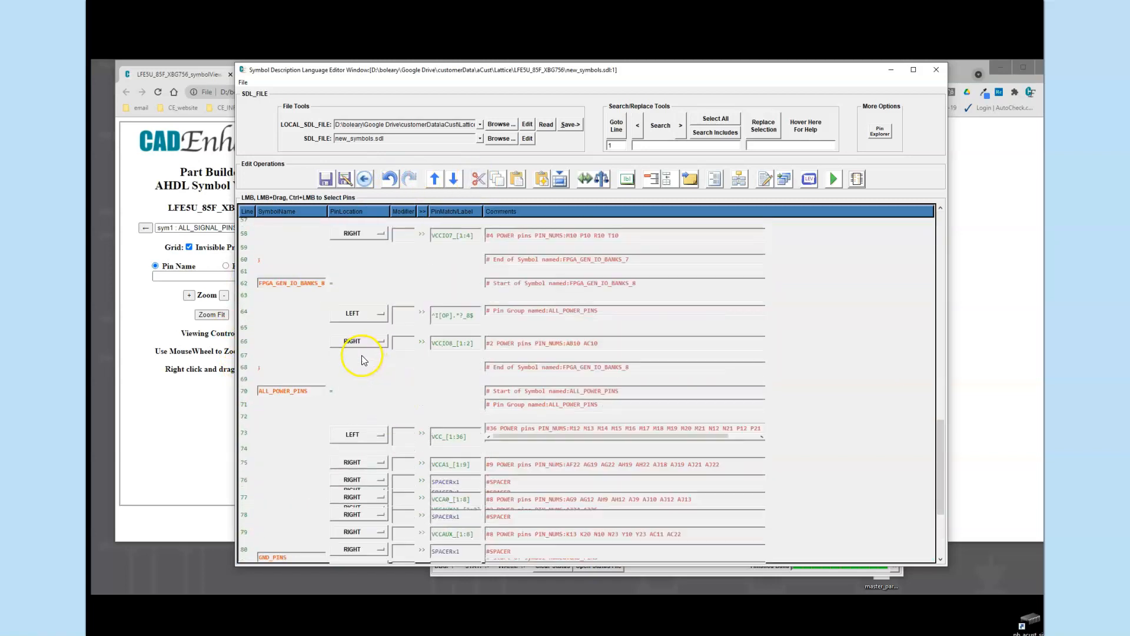
{"action": "left_click", "coordinate": [248, 391]}
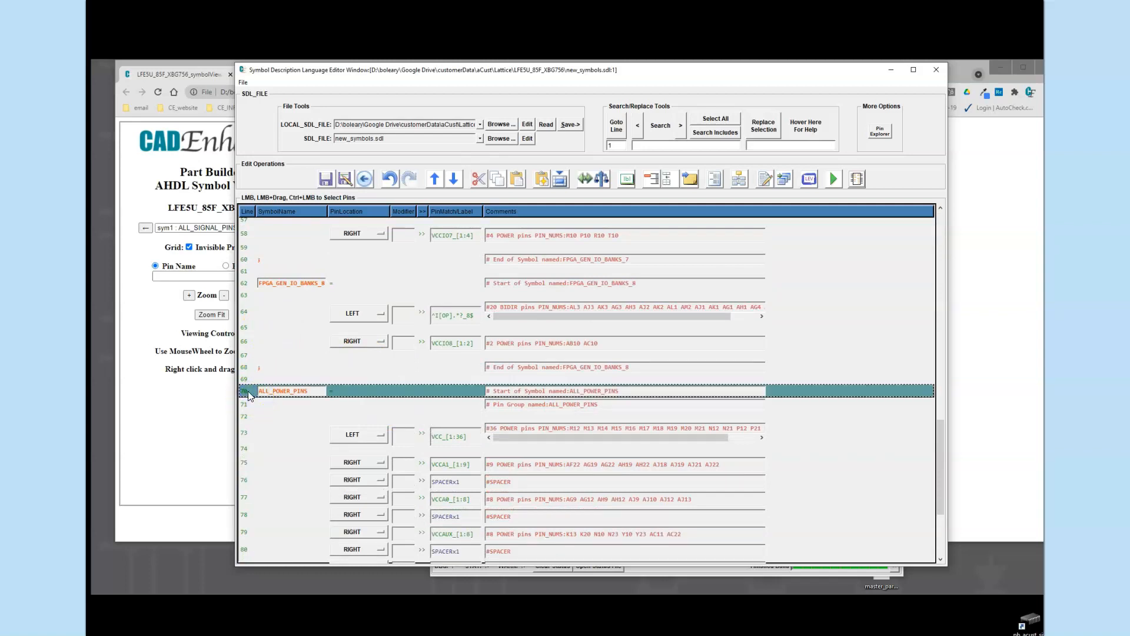
{"action": "key", "text": "ctrl+v"}
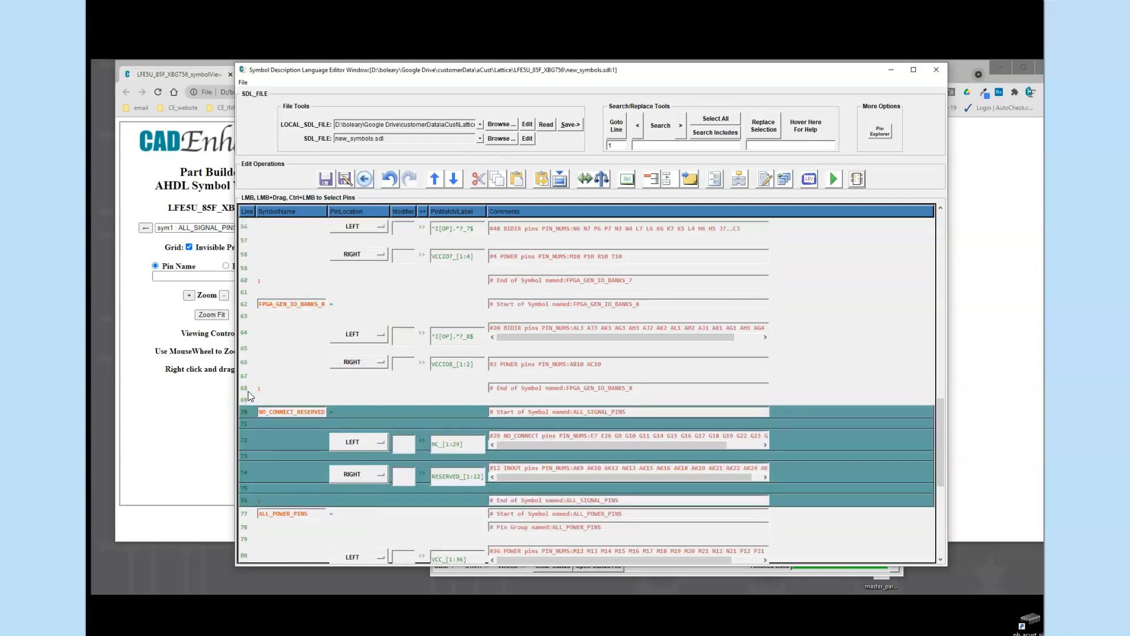
{"action": "left_click", "coordinate": [251, 514]}
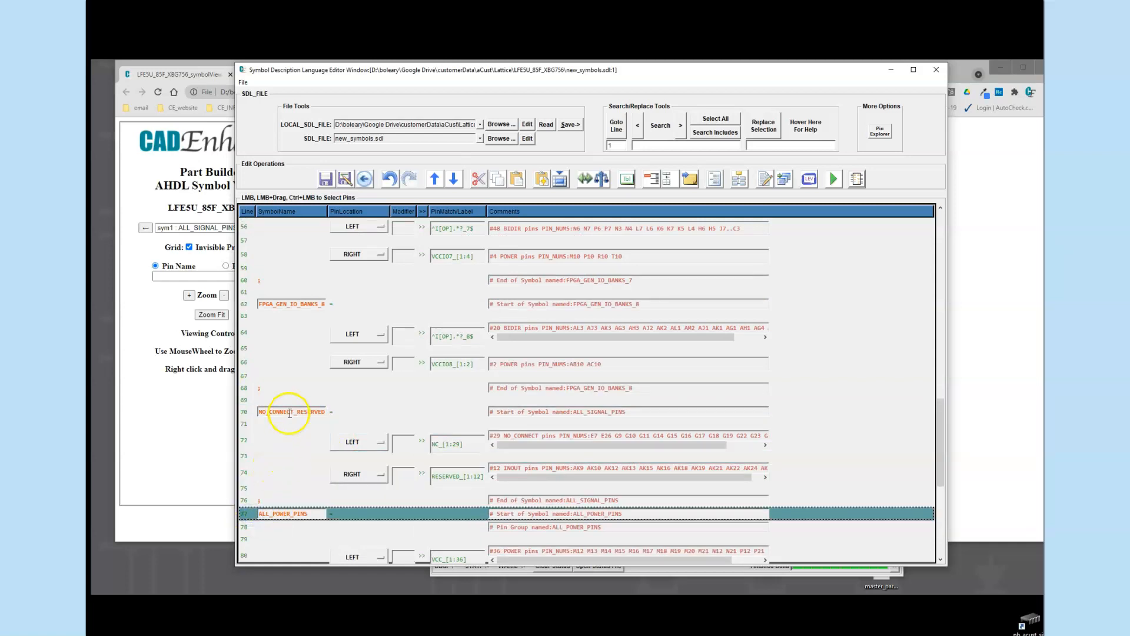
- Save new_symbols.sdl and check the position of the NO_CONNECT_RESERVED definition relative to FPGA_GEN_IO_BANKS_8 and ALL_POWER_PINS
{"action": "left_click", "coordinate": [327, 179]}
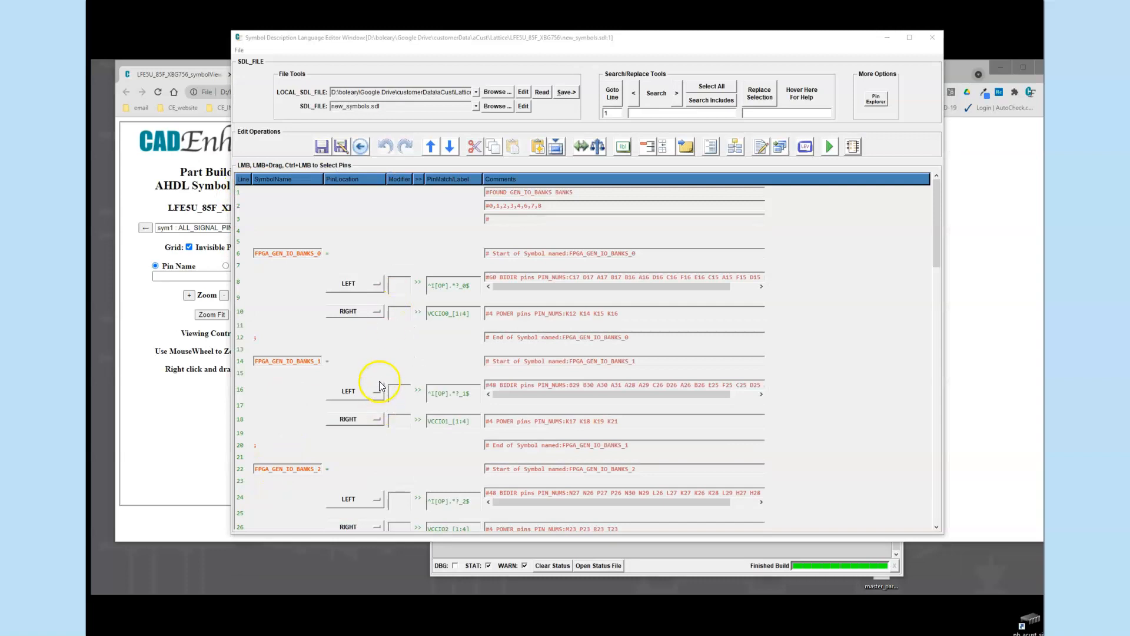
{"action": "scroll", "coordinate": [374, 380], "scroll_direction": "down", "scroll_amount": 15}
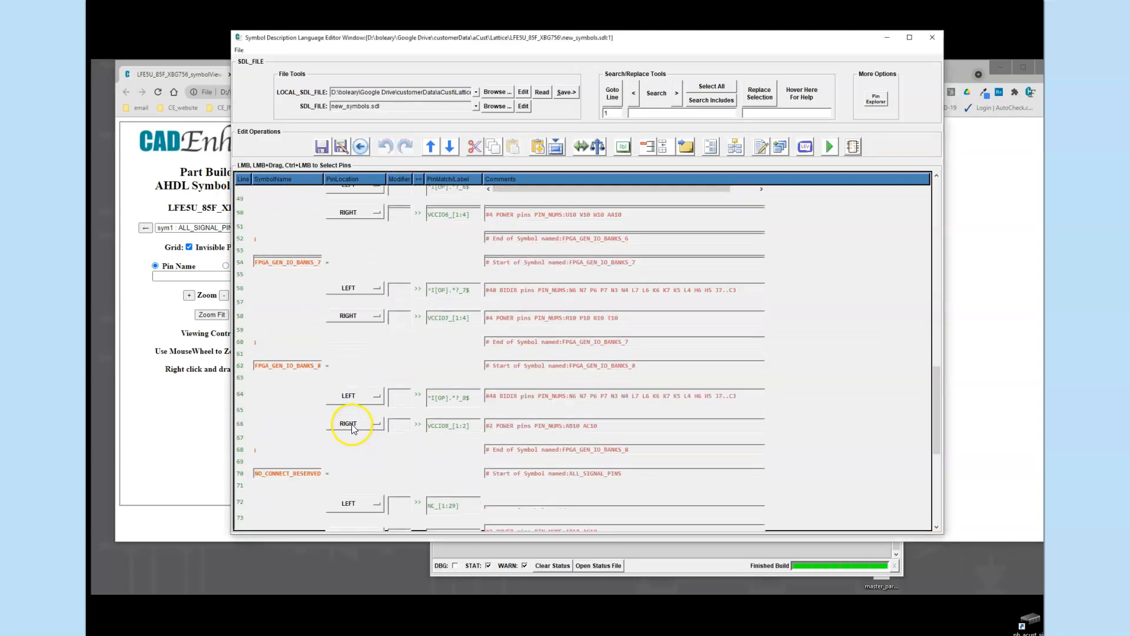
{"action": "scroll", "coordinate": [345, 436], "scroll_direction": "down", "scroll_amount": 6}
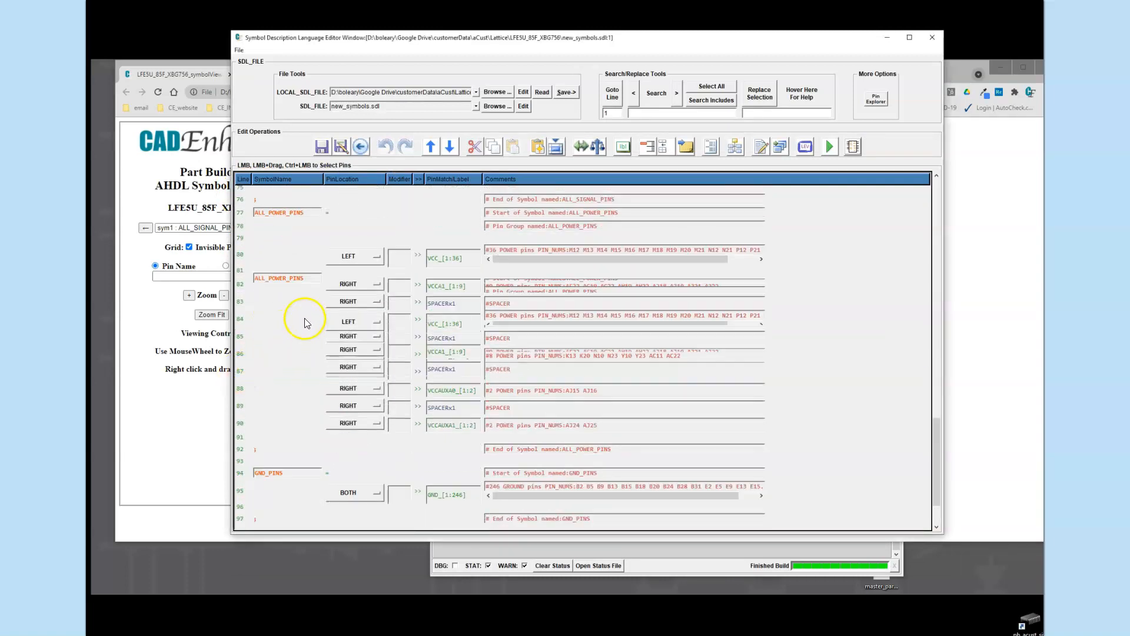
{"action": "scroll", "coordinate": [307, 314], "scroll_direction": "up", "scroll_amount": 4}
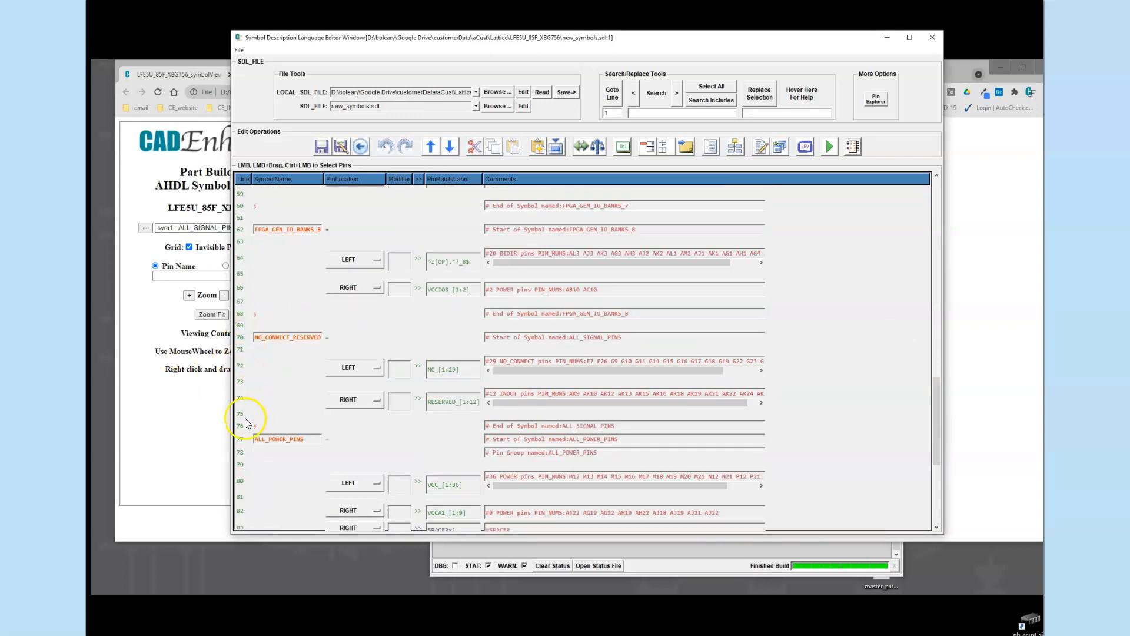
{"action": "left_click", "coordinate": [241, 340]}
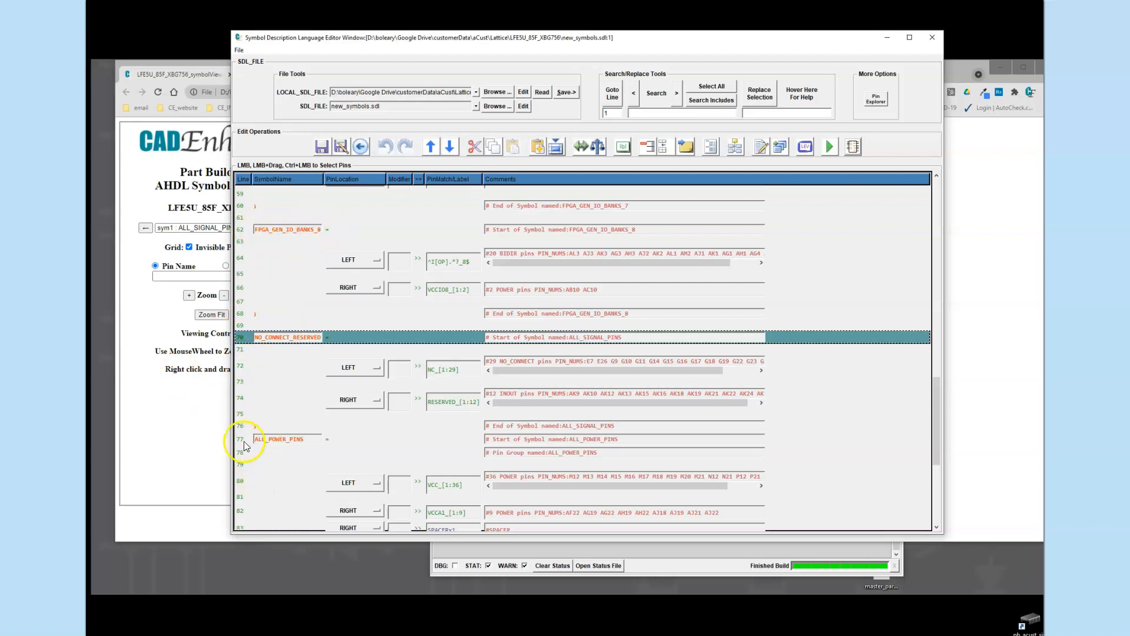
- Build and view the symbols, and display the NO_CONNECT_RESERVED symbol with its invisible properties shown
{"action": "left_click", "coordinate": [853, 148]}
{"action": "left_click", "coordinate": [891, 163]}
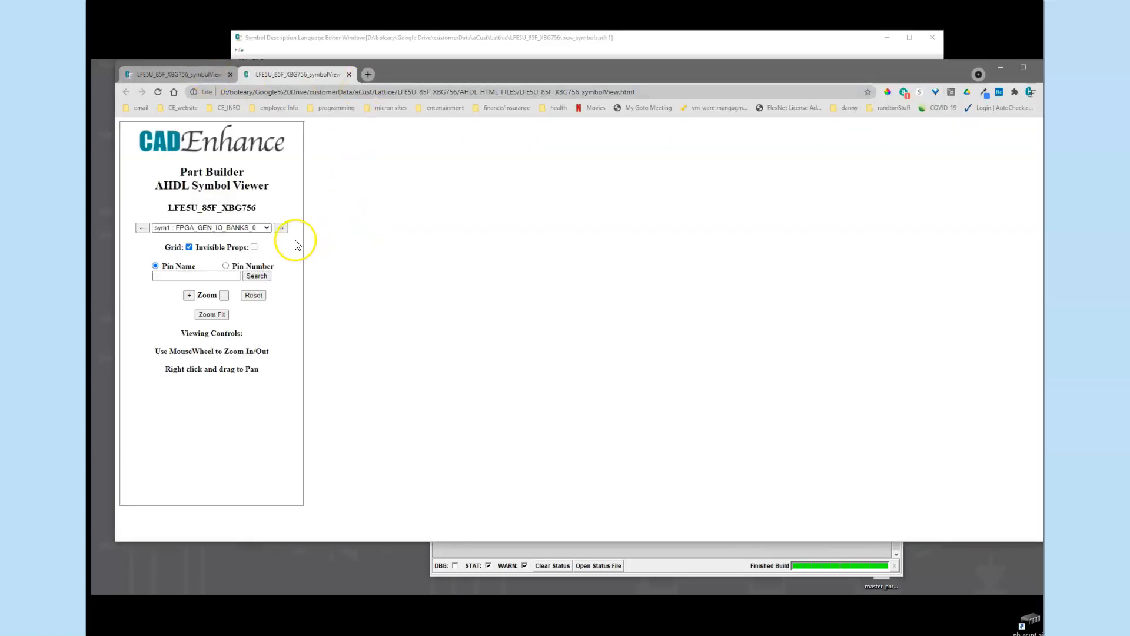
{"action": "left_click", "coordinate": [266, 228]}
{"action": "left_click", "coordinate": [242, 367]}
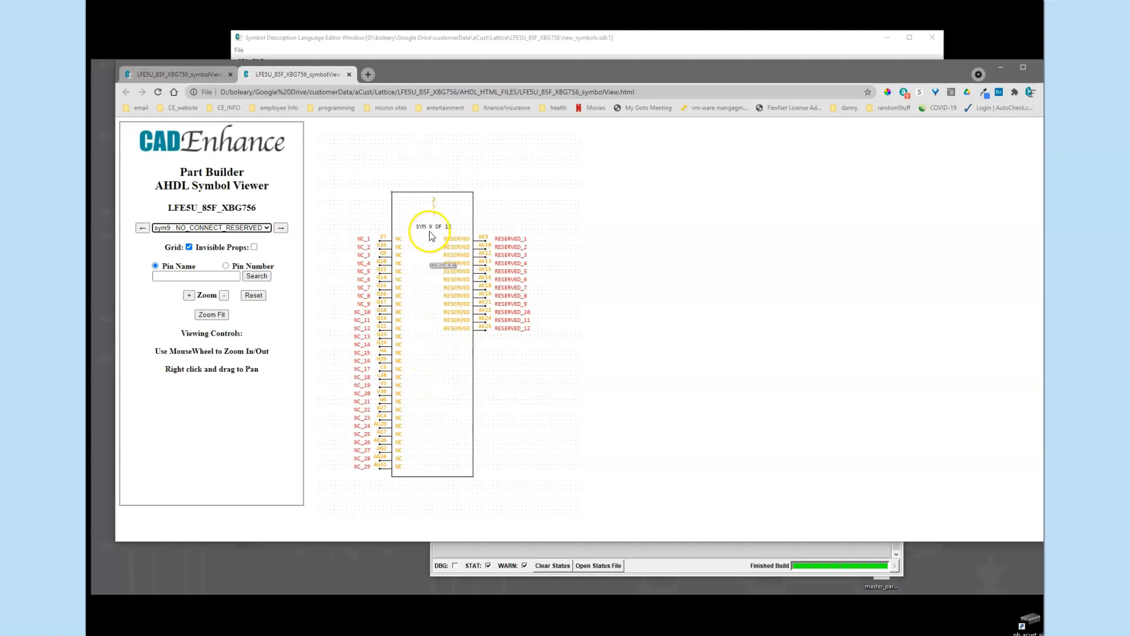
{"action": "left_click", "coordinate": [255, 248]}
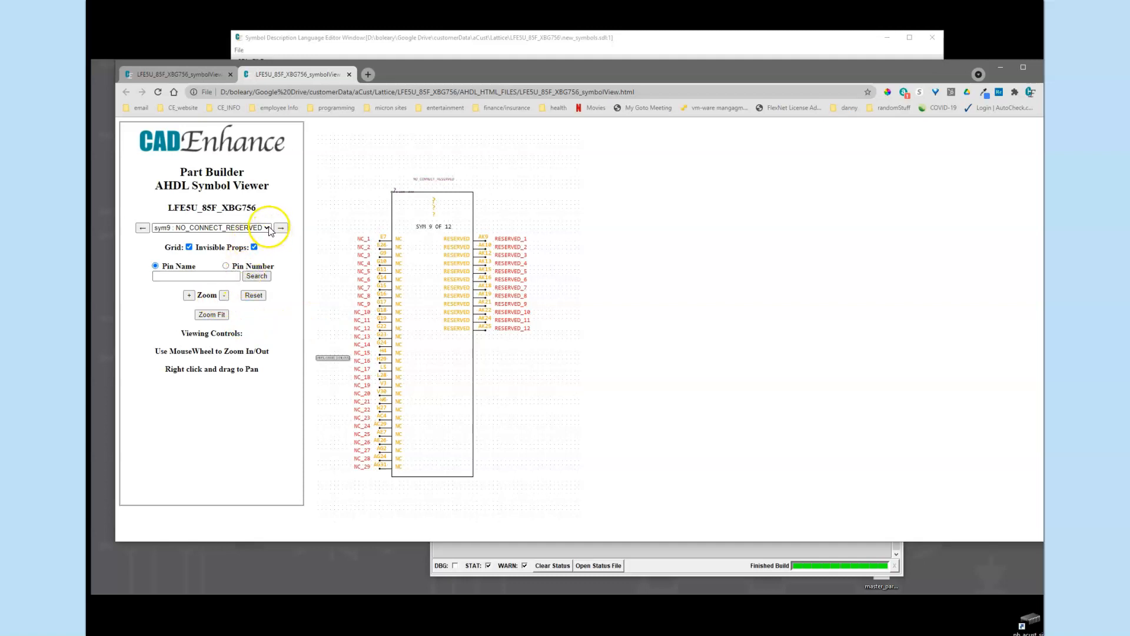
- Display the FPGA_GEN_IO_BANKS_0 symbol in the browser viewer and examine its name, I/O pins and VCCIO0 power pins
{"action": "left_click", "coordinate": [270, 227]}
{"action": "left_click", "coordinate": [251, 244]}
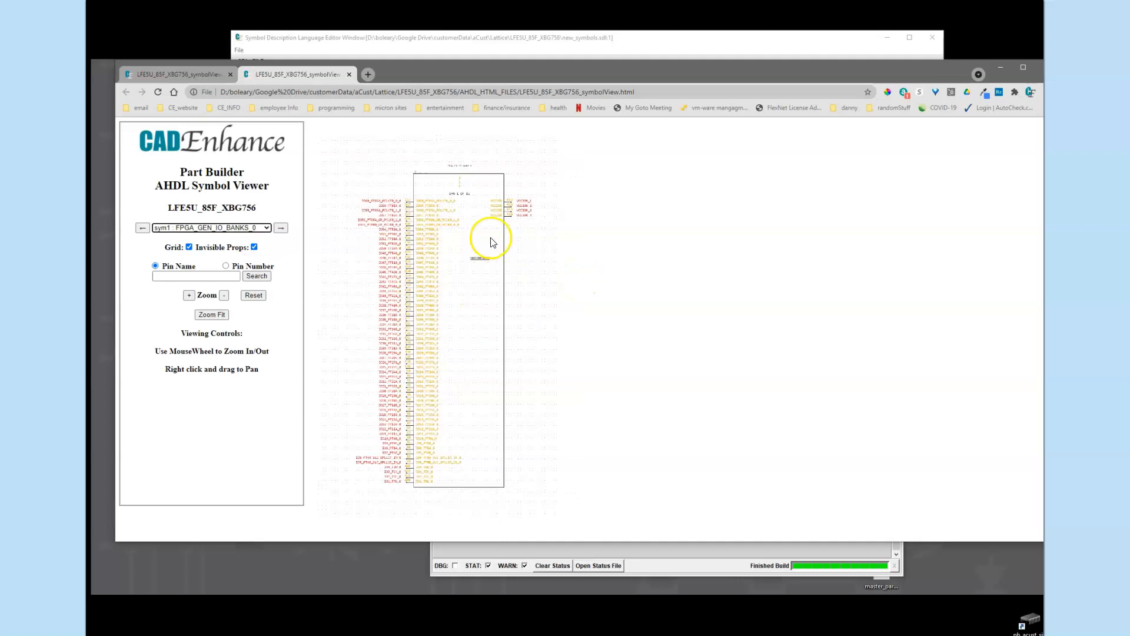
{"action": "scroll", "coordinate": [480, 254], "scroll_direction": "up", "scroll_amount": 3}
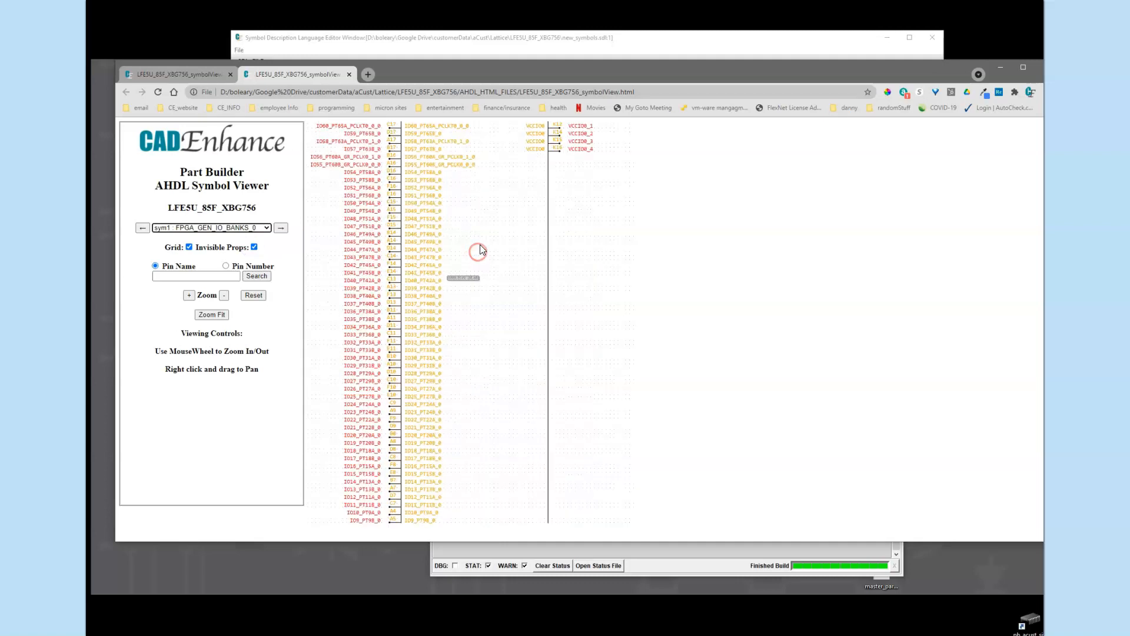
{"action": "right_click_drag", "start_coordinate": [477, 252], "coordinate": [499, 363]}
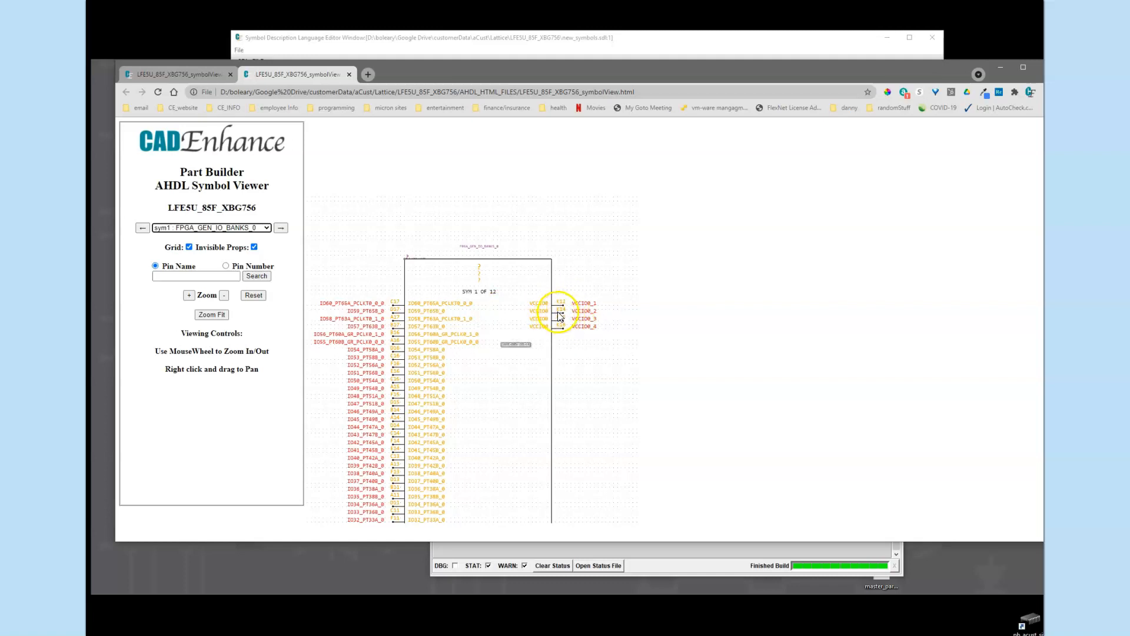
{"action": "scroll", "coordinate": [429, 307], "scroll_direction": "up", "scroll_amount": 2}
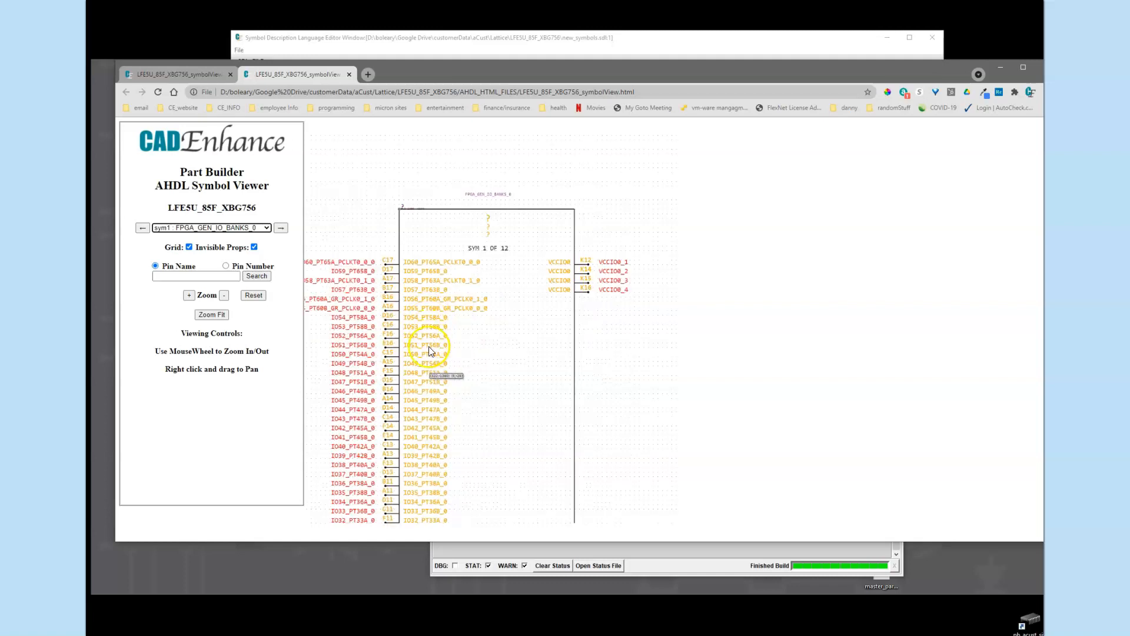
{"action": "scroll", "coordinate": [429, 318], "scroll_direction": "down", "scroll_amount": 2}
{"action": "right_click_drag", "start_coordinate": [482, 331], "coordinate": [518, 311]}
{"action": "scroll", "coordinate": [517, 313], "scroll_direction": "down", "scroll_amount": 1}
{"action": "scroll", "coordinate": [518, 311], "scroll_direction": "down", "scroll_amount": 1}
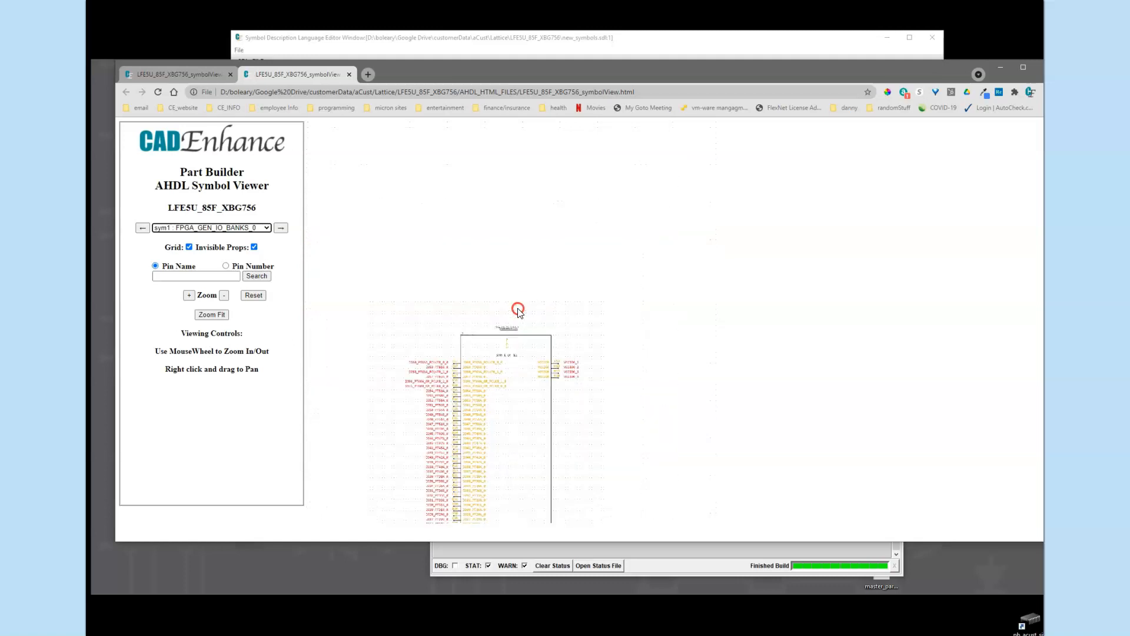
{"action": "scroll", "coordinate": [514, 371], "scroll_direction": "up", "scroll_amount": 2}
{"action": "right_click_drag", "start_coordinate": [514, 362], "coordinate": [511, 331]}
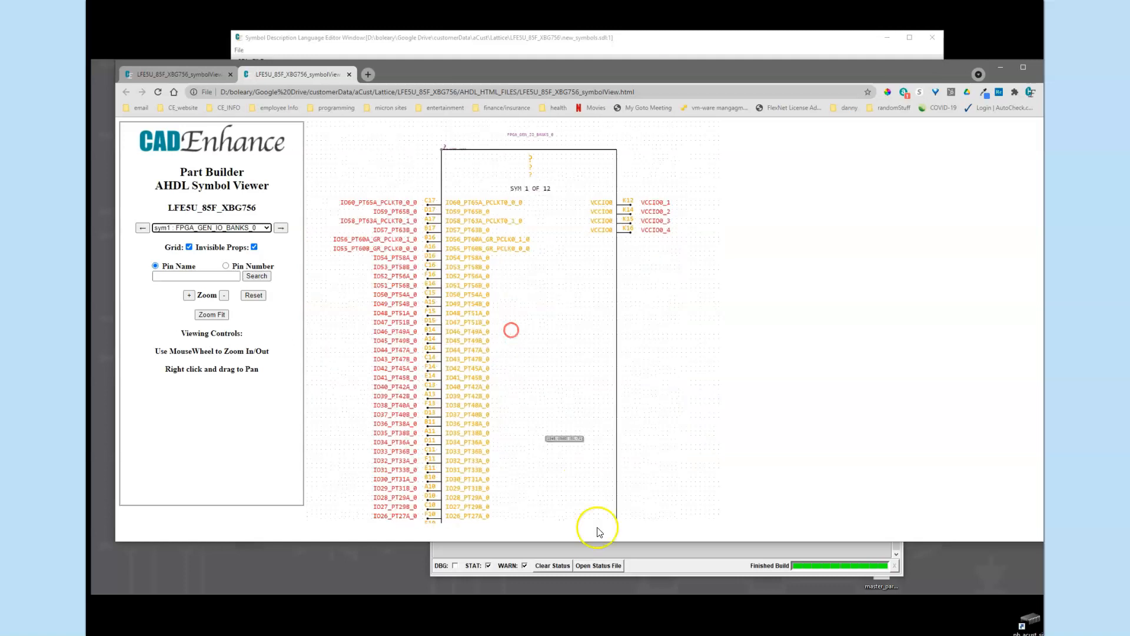
- Switch back to the SDL editor and examine the FPGA_GEN_IO_BANKS_0 definition, including the pin match expression on line 8
{"action": "left_click", "coordinate": [686, 566]}
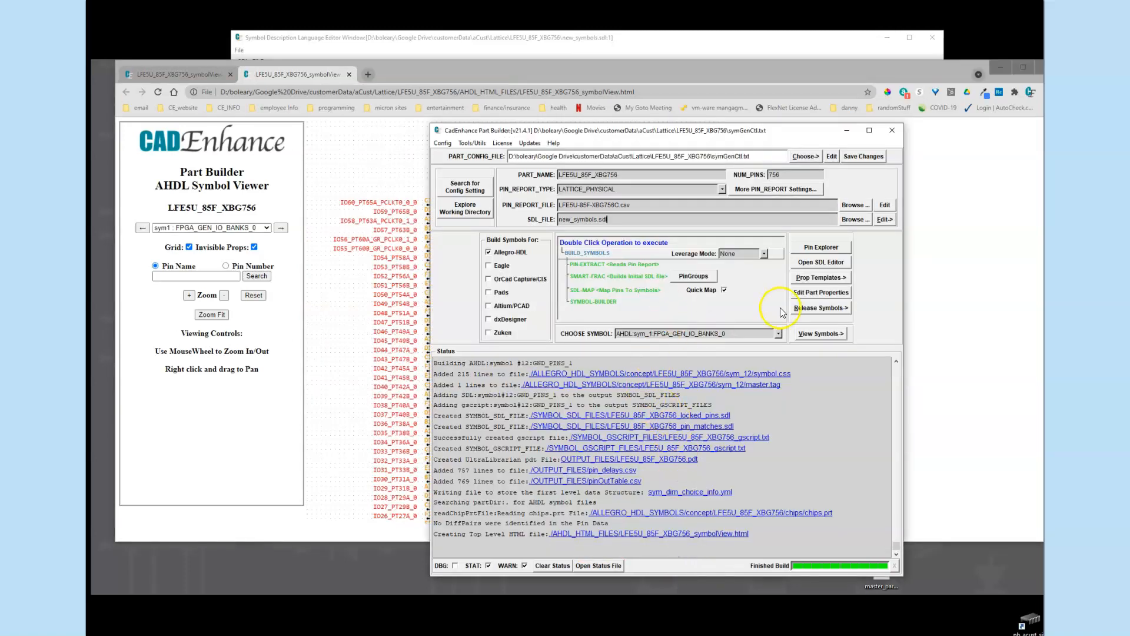
{"action": "left_click", "coordinate": [411, 635]}
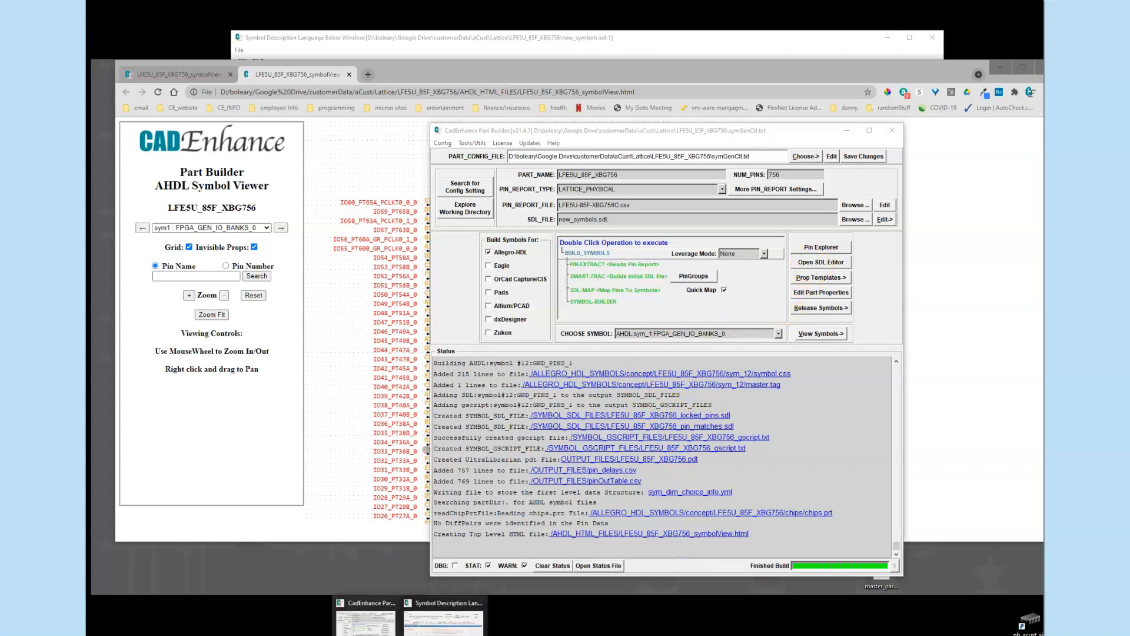
{"action": "left_click", "coordinate": [453, 624]}
{"action": "left_click_drag", "start_coordinate": [937, 335], "coordinate": [939, 177]}
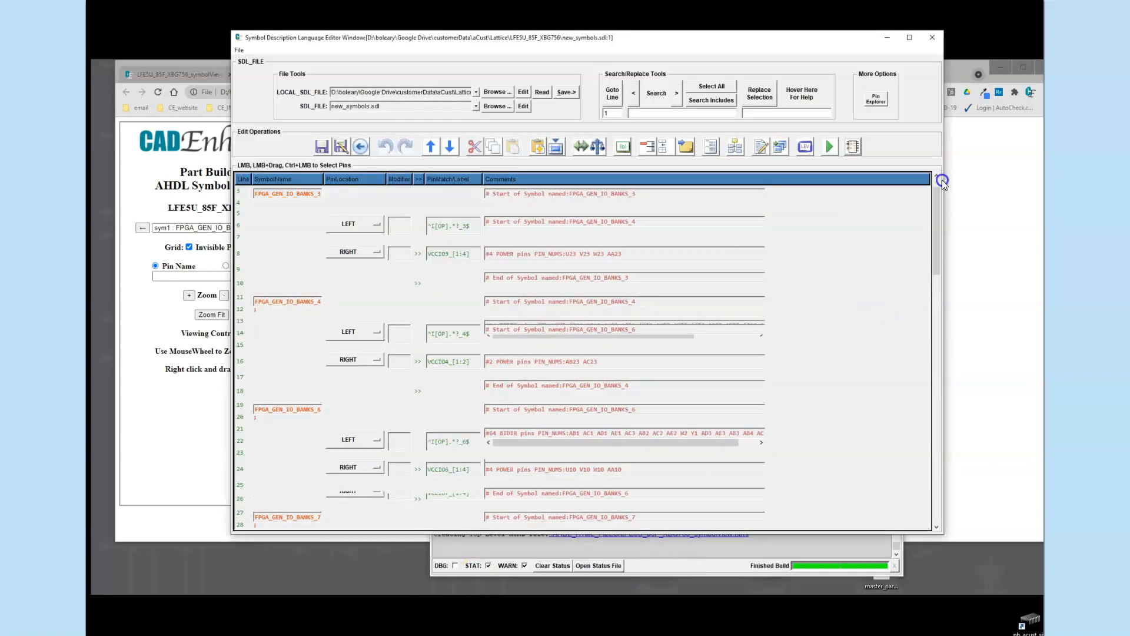
{"action": "left_click", "coordinate": [289, 285]}
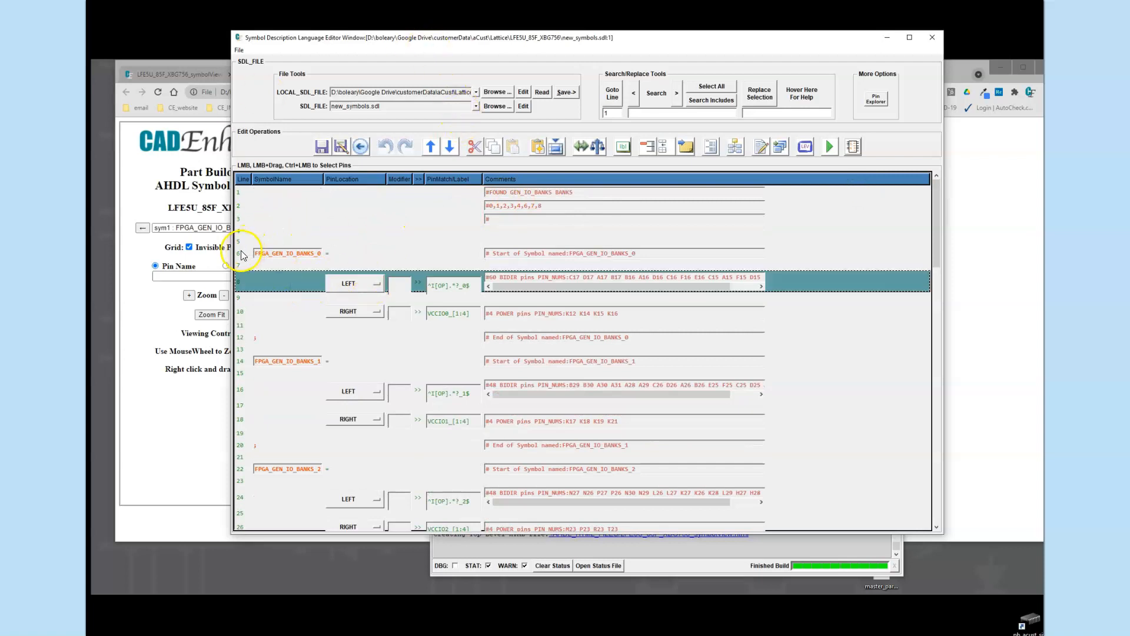
{"action": "left_click", "coordinate": [241, 254]}
{"action": "left_click", "coordinate": [300, 285]}
{"action": "left_click", "coordinate": [437, 286]}
{"action": "left_click_drag", "start_coordinate": [429, 285], "coordinate": [472, 285]}
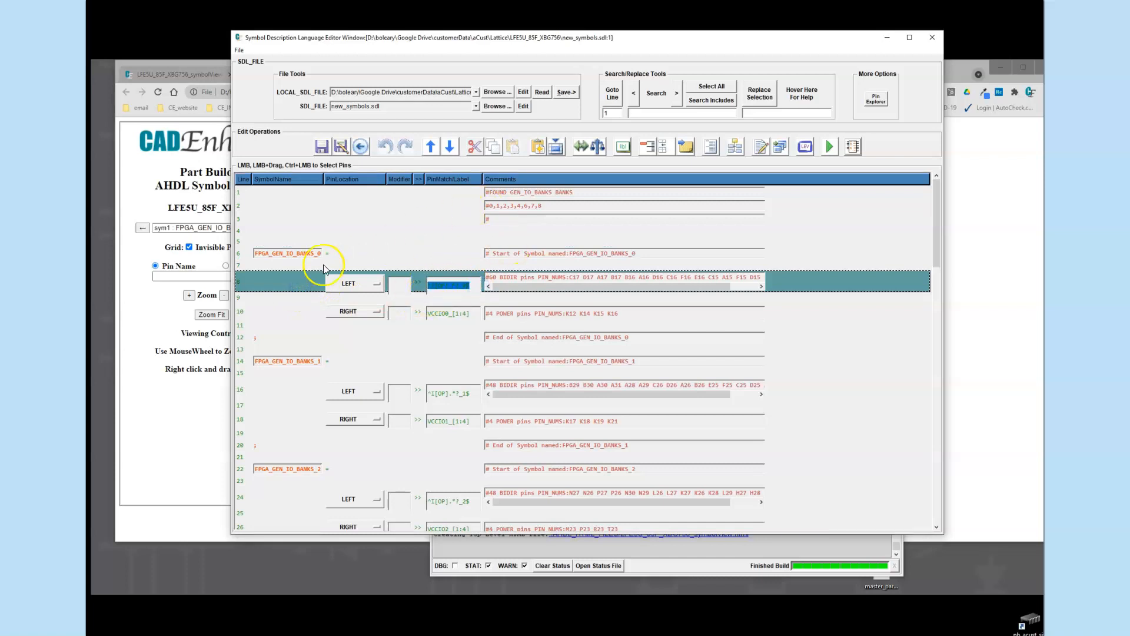
- Return to the browser viewer and examine the full column of bank 0 I/O pins on the drawn FPGA_GEN_IO_BANKS_0 symbol
{"action": "left_click", "coordinate": [214, 63]}
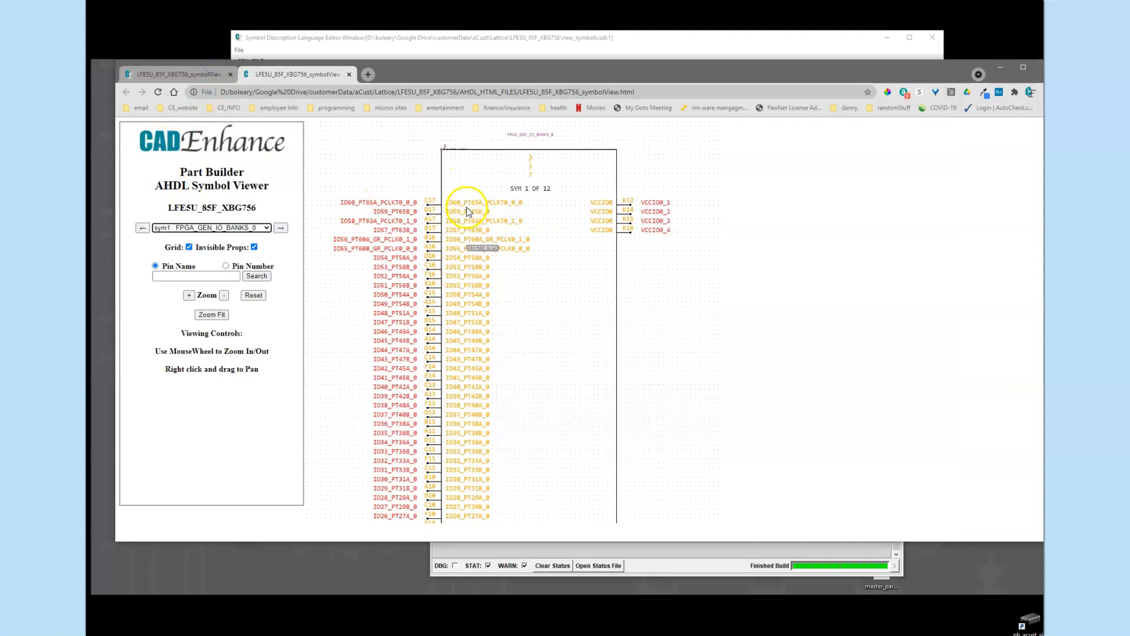
{"action": "scroll", "coordinate": [484, 394], "scroll_direction": "down", "scroll_amount": 3}
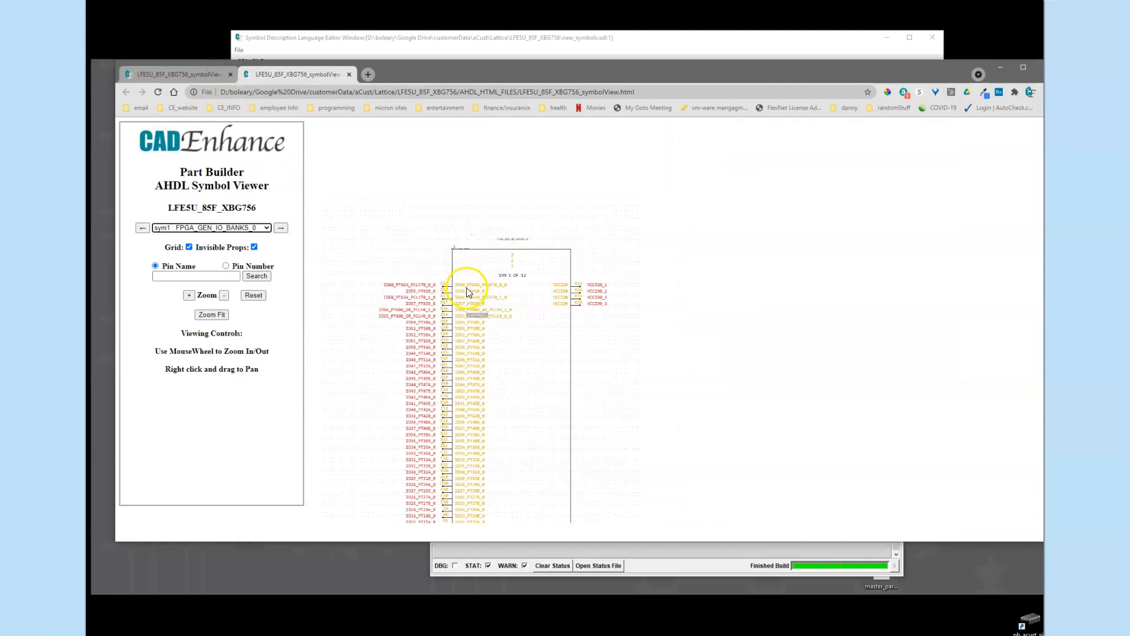
{"action": "scroll", "coordinate": [472, 391], "scroll_direction": "up", "scroll_amount": 3}
{"action": "right_click_drag", "start_coordinate": [457, 429], "coordinate": [454, 228]}
{"action": "right_click_drag", "start_coordinate": [483, 499], "coordinate": [460, 323]}
{"action": "right_click_drag", "start_coordinate": [464, 394], "coordinate": [467, 505]}
{"action": "right_click_drag", "start_coordinate": [478, 314], "coordinate": [487, 496]}
{"action": "right_click_drag", "start_coordinate": [484, 288], "coordinate": [481, 397]}
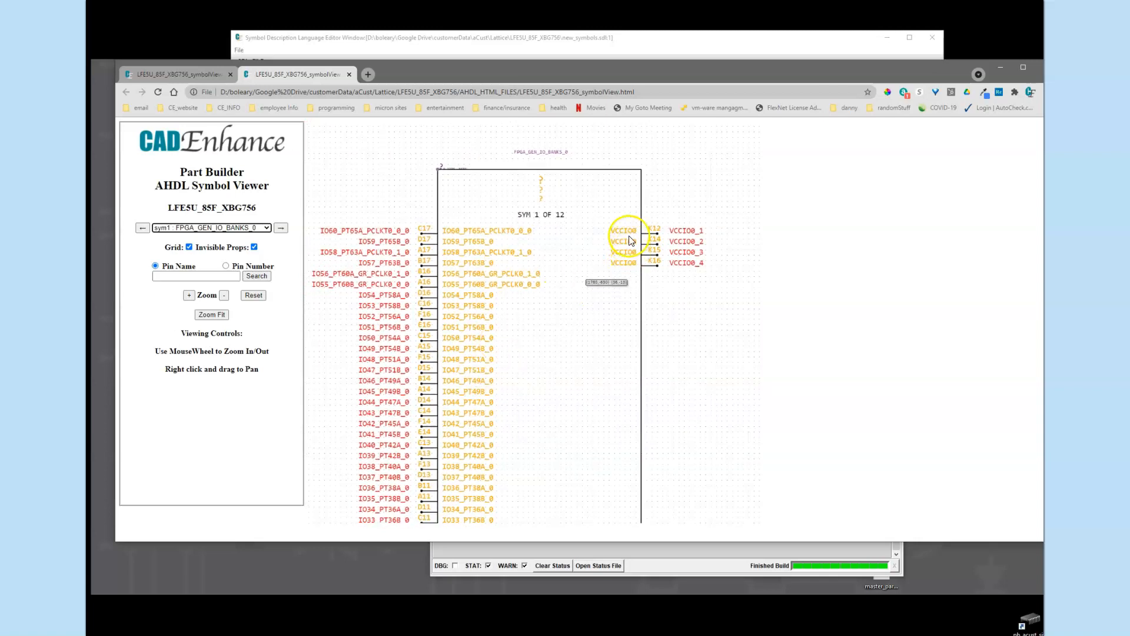
- In the SDL editor, set the FPGA_GEN_IO_BANKS_0 I/O pins on line 8 to RIGHT and the VCCIO0 pins on line 10 to LEFT
{"action": "left_click_drag", "start_coordinate": [405, 73], "coordinate": [402, 369]}
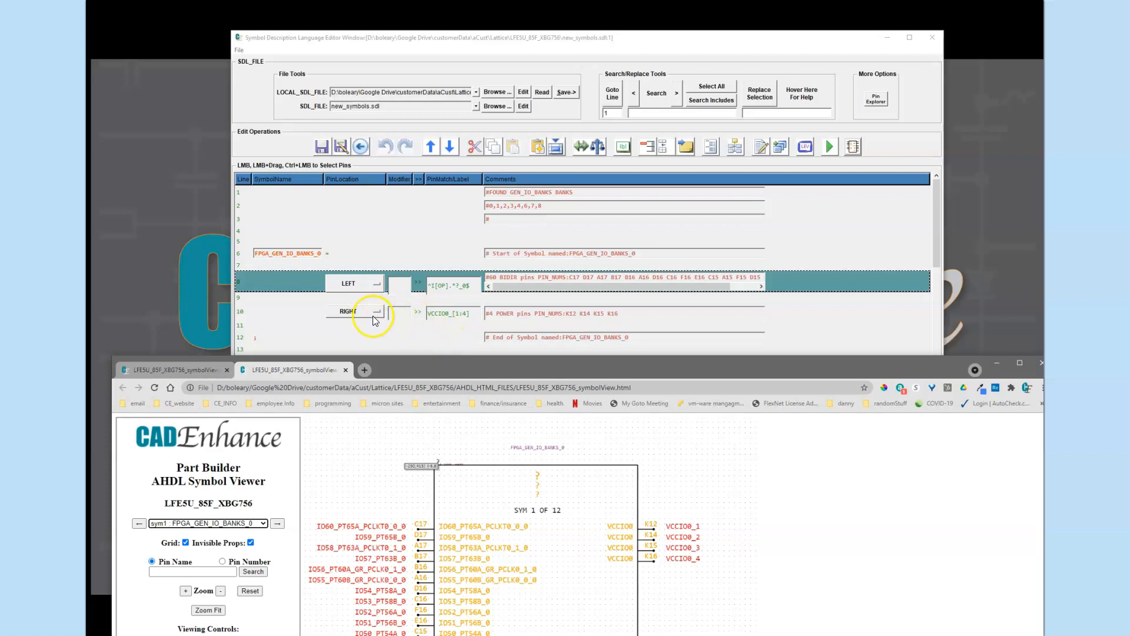
{"action": "left_click", "coordinate": [254, 317]}
{"action": "left_click", "coordinate": [377, 285]}
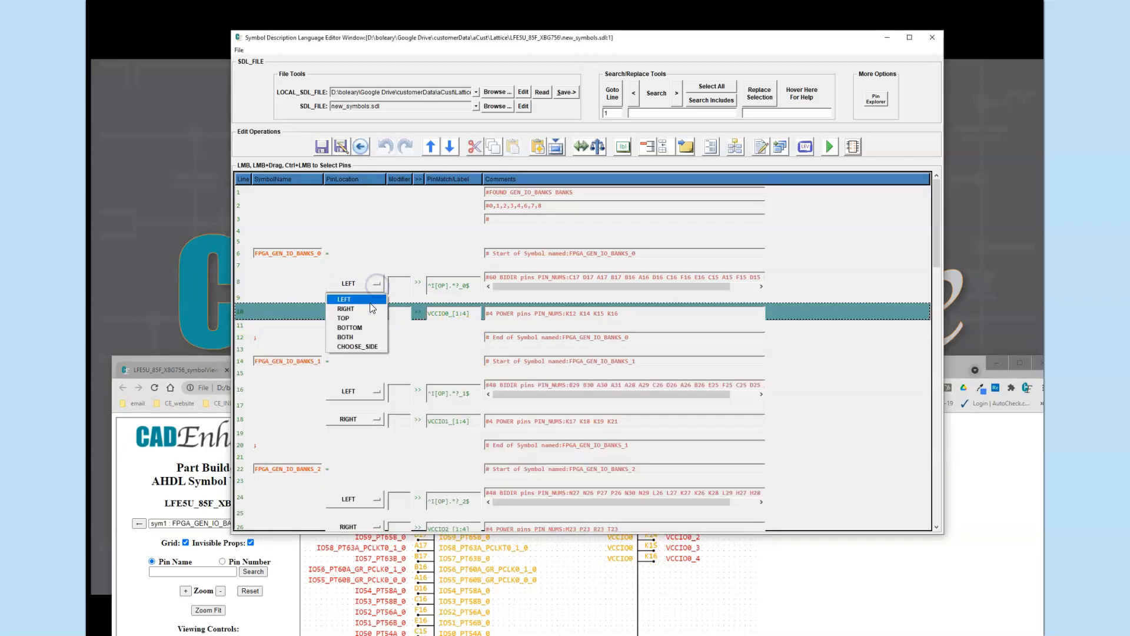
{"action": "left_click", "coordinate": [369, 309]}
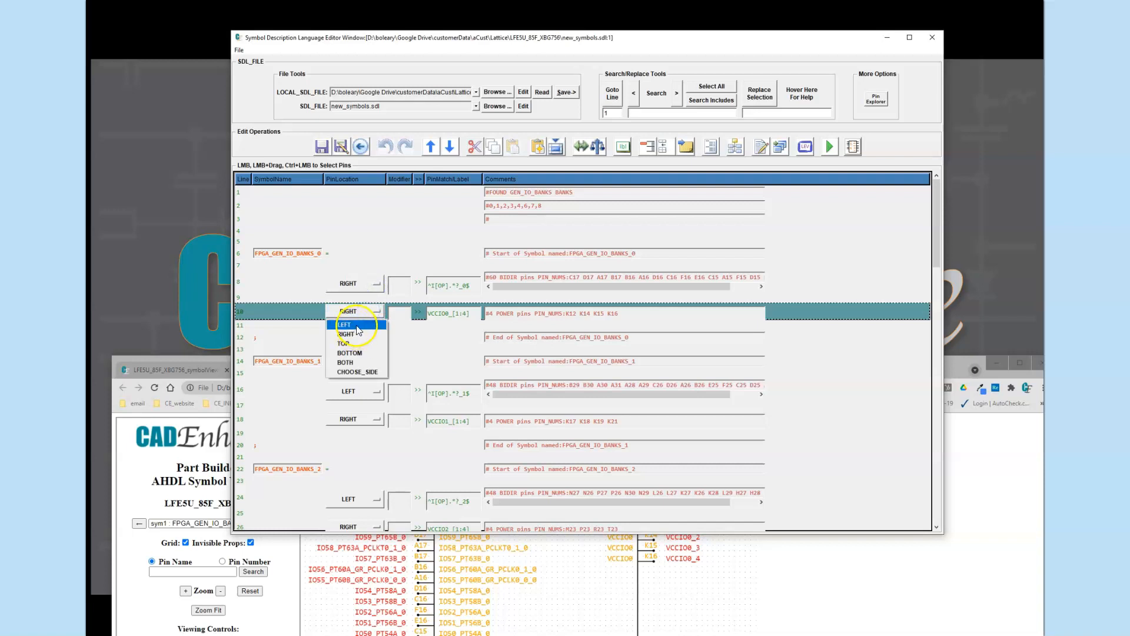
{"action": "left_click", "coordinate": [353, 330]}
- Build and view the symbols, and inspect the pin sides of the FPGA_GEN_IO_BANKS_0 symbol
{"action": "left_click", "coordinate": [859, 149]}
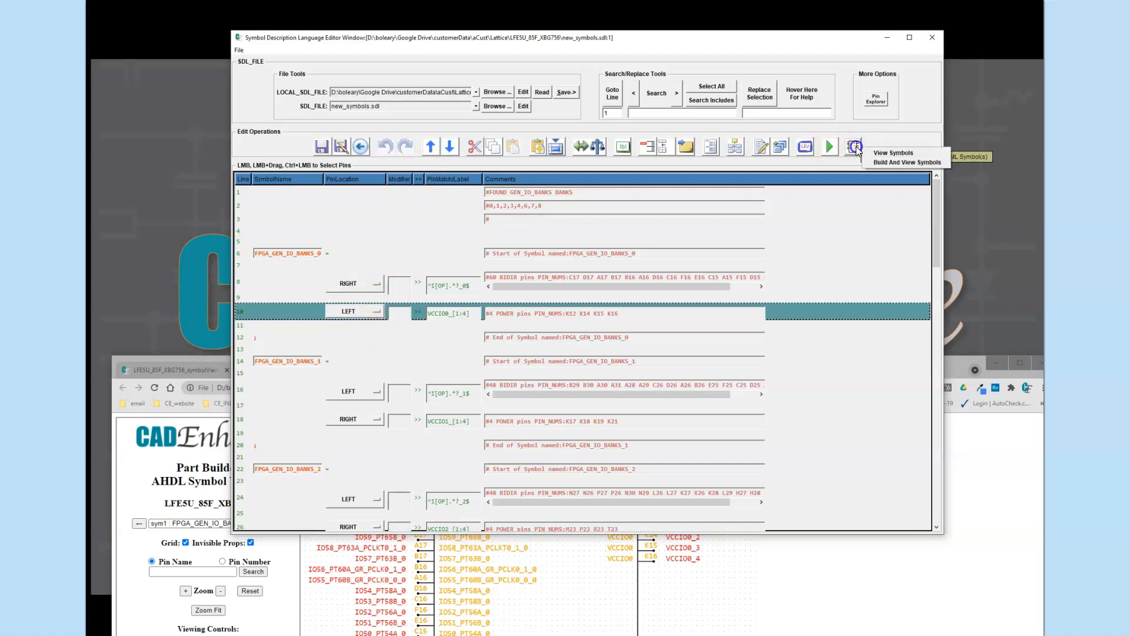
{"action": "left_click", "coordinate": [883, 163]}
{"action": "left_click", "coordinate": [431, 417]}
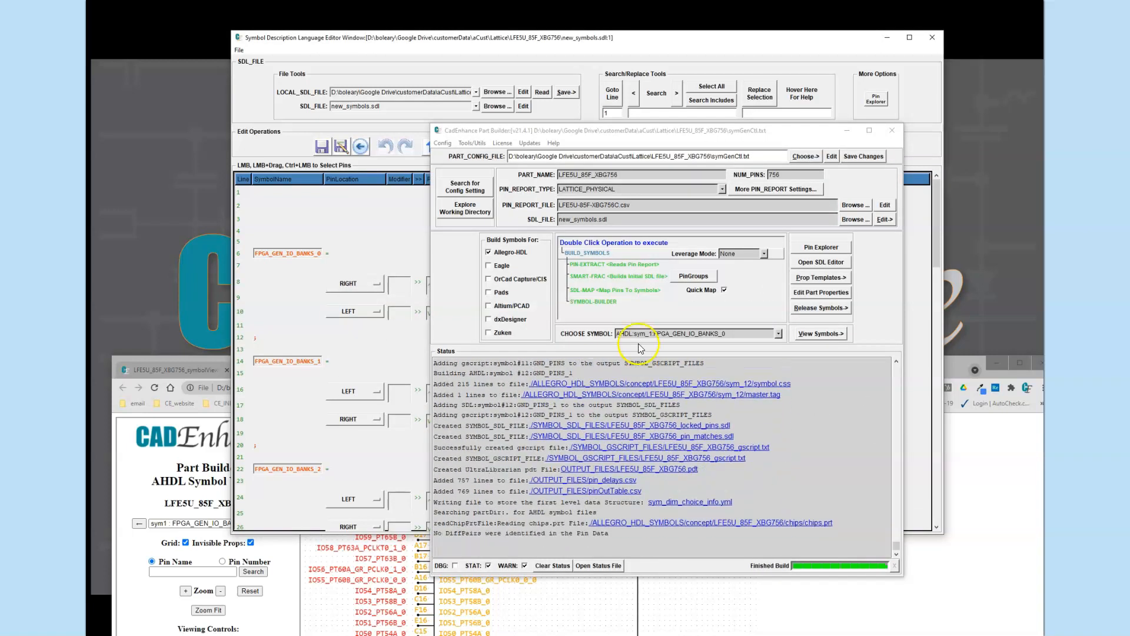
{"action": "scroll", "coordinate": [391, 207], "scroll_direction": "up", "scroll_amount": 5}
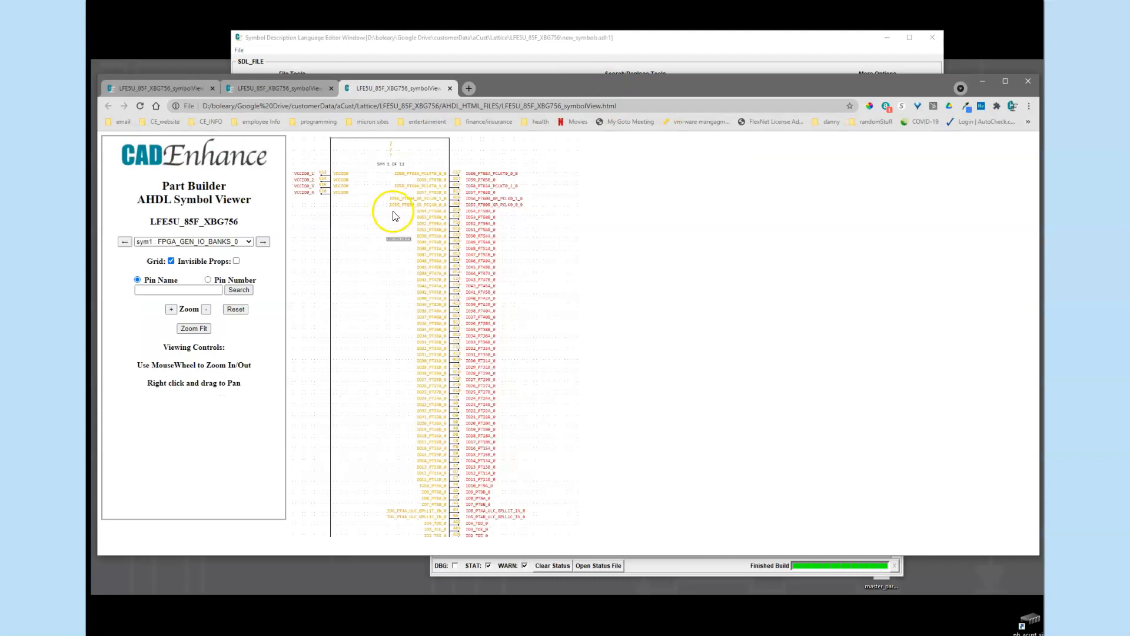
{"action": "mouse_move", "coordinate": [499, 422]}
{"action": "right_mouse_down"}
{"action": "mouse_move", "coordinate": [504, 260]}
{"action": "mouse_move", "coordinate": [528, 454]}
{"action": "right_mouse_up"}
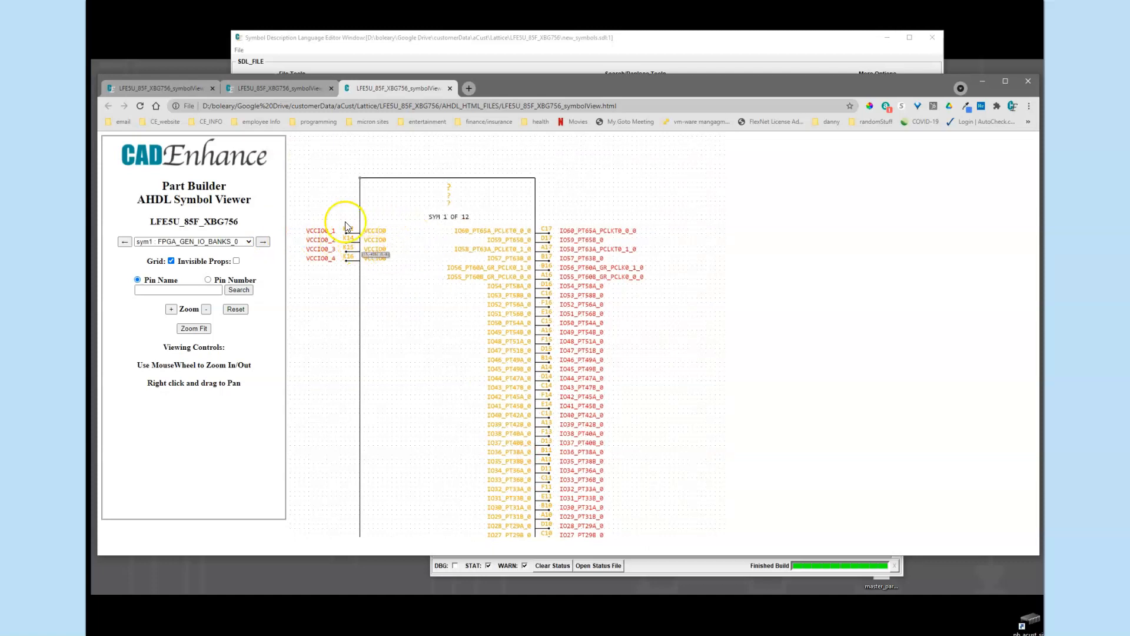
- Display the FPGA_GEN_IO_BANKS_1 symbol in the browser viewer and review the list of symbols
{"action": "left_click", "coordinate": [250, 244]}
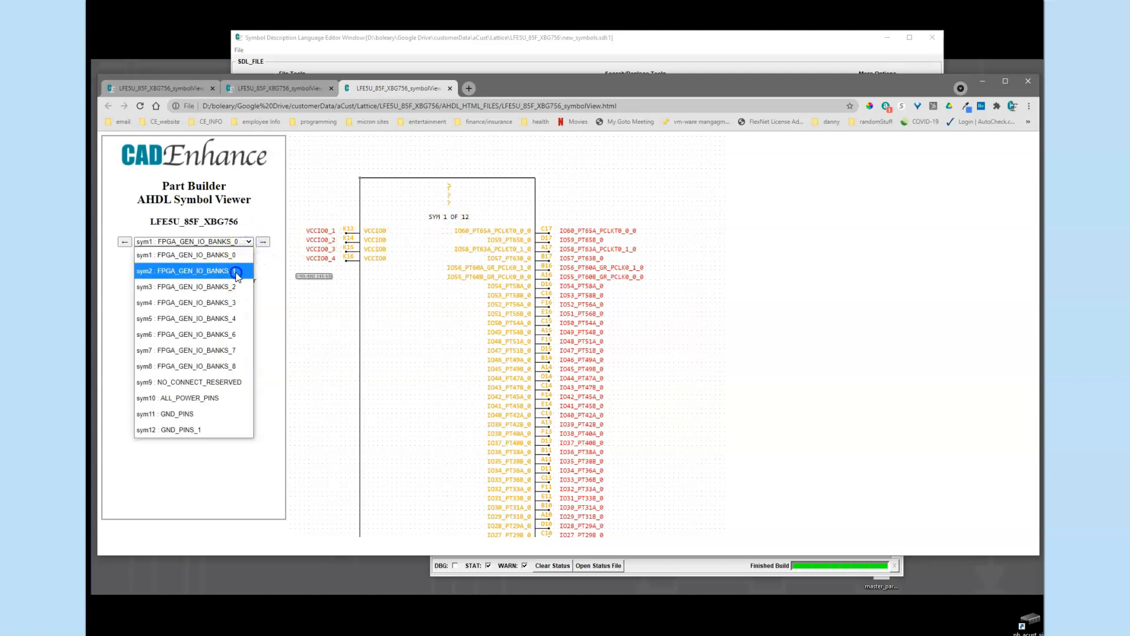
{"action": "left_click", "coordinate": [237, 273]}
{"action": "key", "text": "Down"}
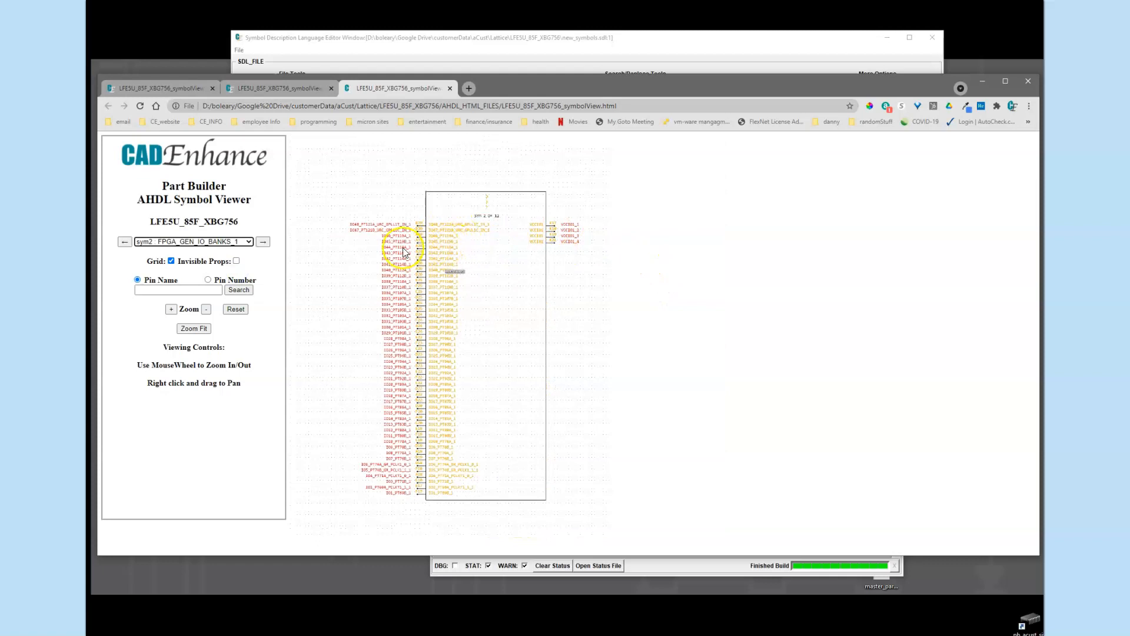
{"action": "left_click", "coordinate": [247, 242]}
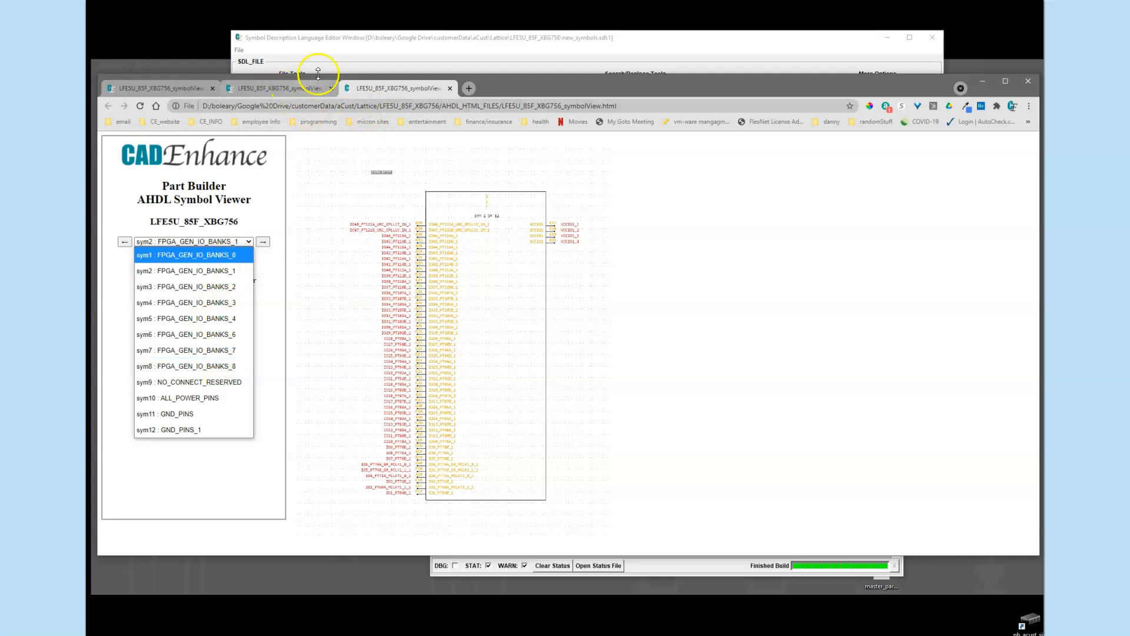
- Return to the SDL editor and rename the FPGA_GEN_IO_BANKS_0 symbol on line 6 as FPGA_GEN_IO_BANKS_0_1
{"action": "left_click", "coordinate": [696, 586]}
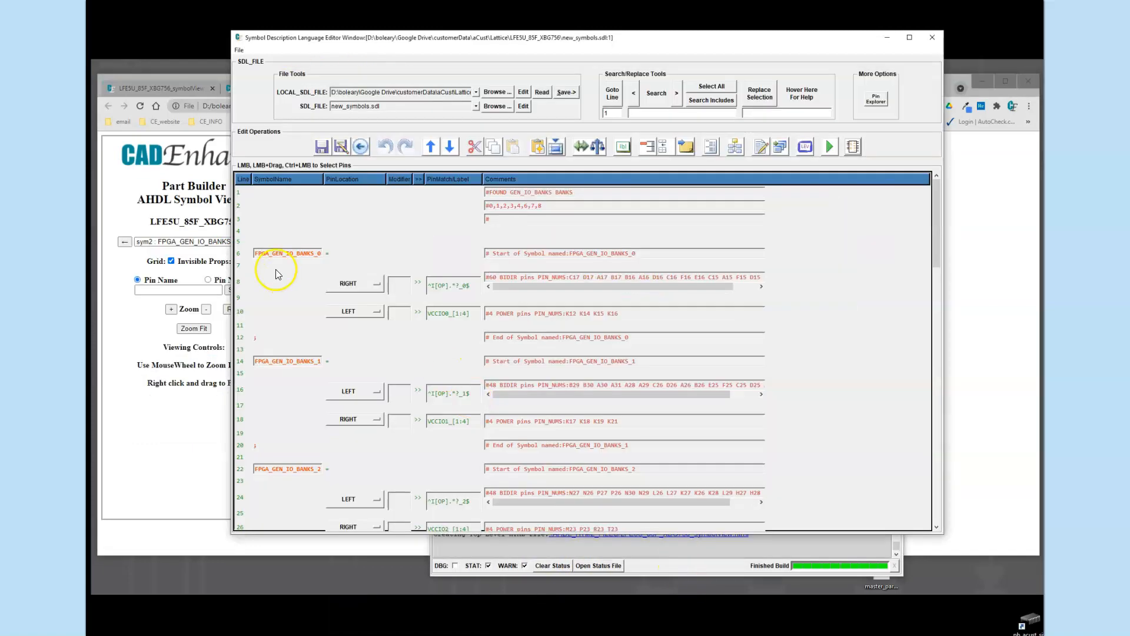
{"action": "left_click", "coordinate": [318, 255]}
{"action": "type", "text": "_1"}
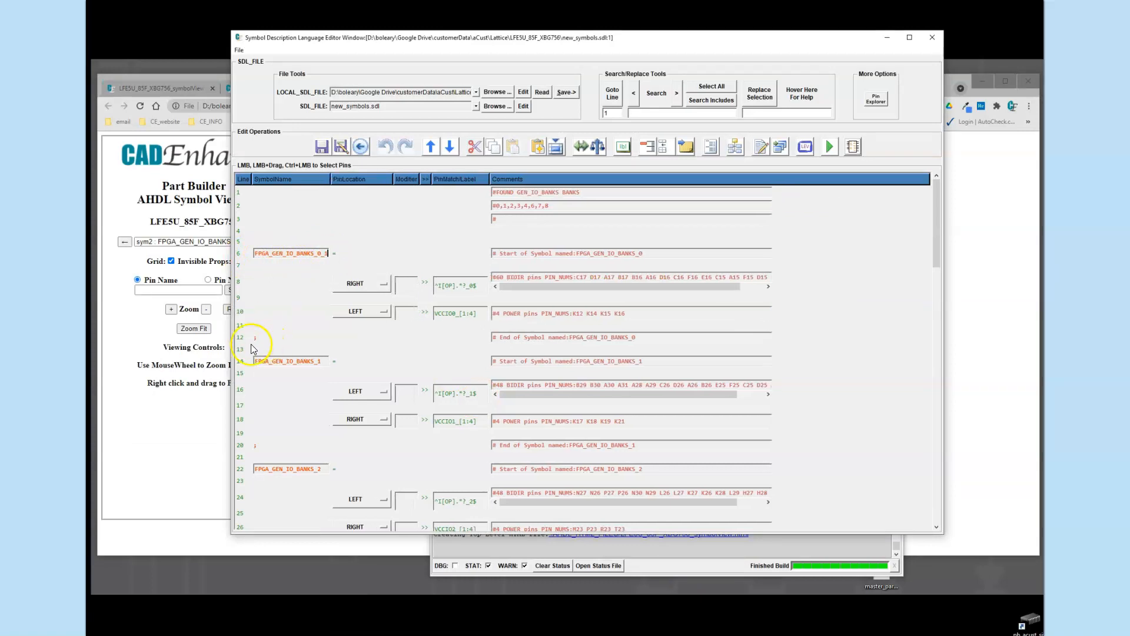
- Set the bank 0 I/O pins on line 8 to LEFT and cut lines 12 to 14 to merge FPGA_GEN_IO_BANKS_1 into FPGA_GEN_IO_BANKS_0_1
{"action": "left_click", "coordinate": [384, 285]}
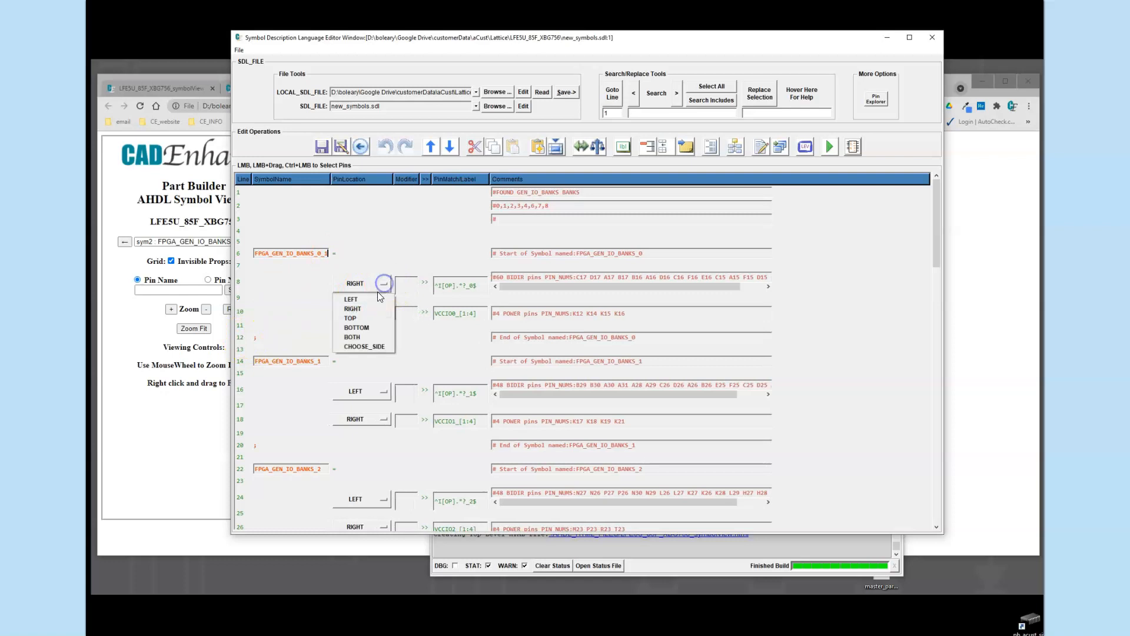
{"action": "left_click", "coordinate": [373, 301]}
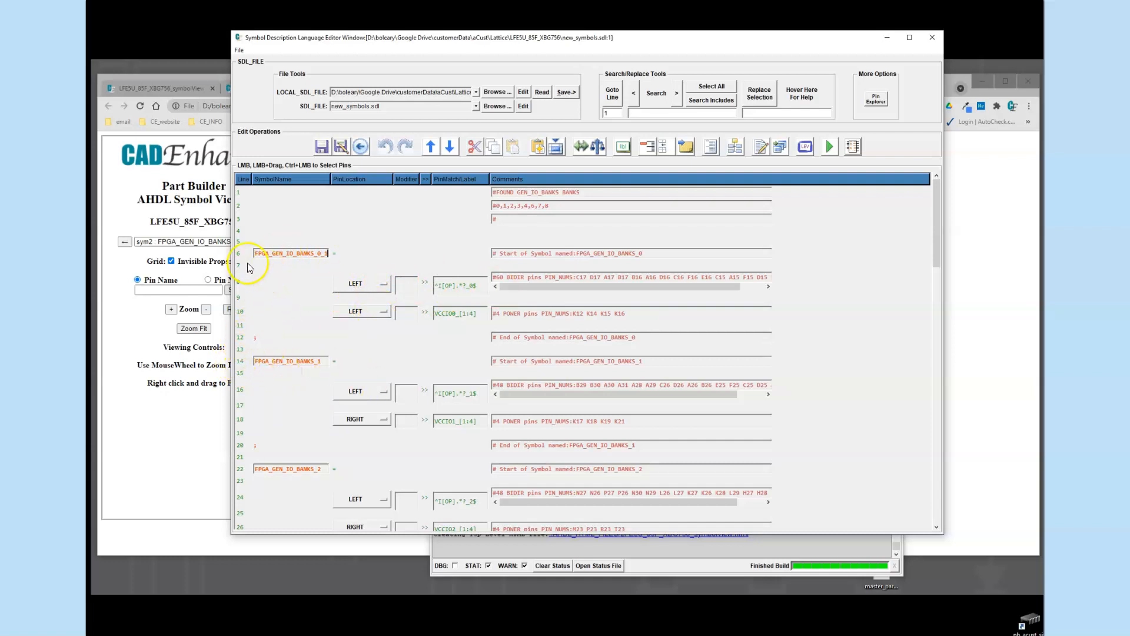
{"action": "left_click", "coordinate": [246, 338]}
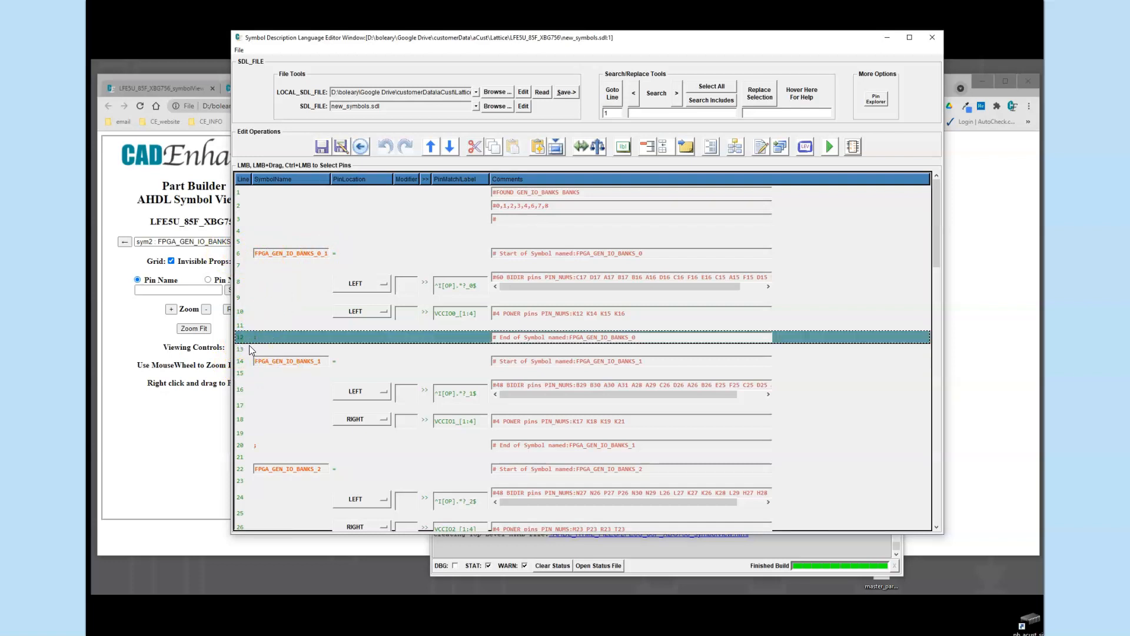
{"action": "left_click", "coordinate": [246, 360], "text": "ctrl"}
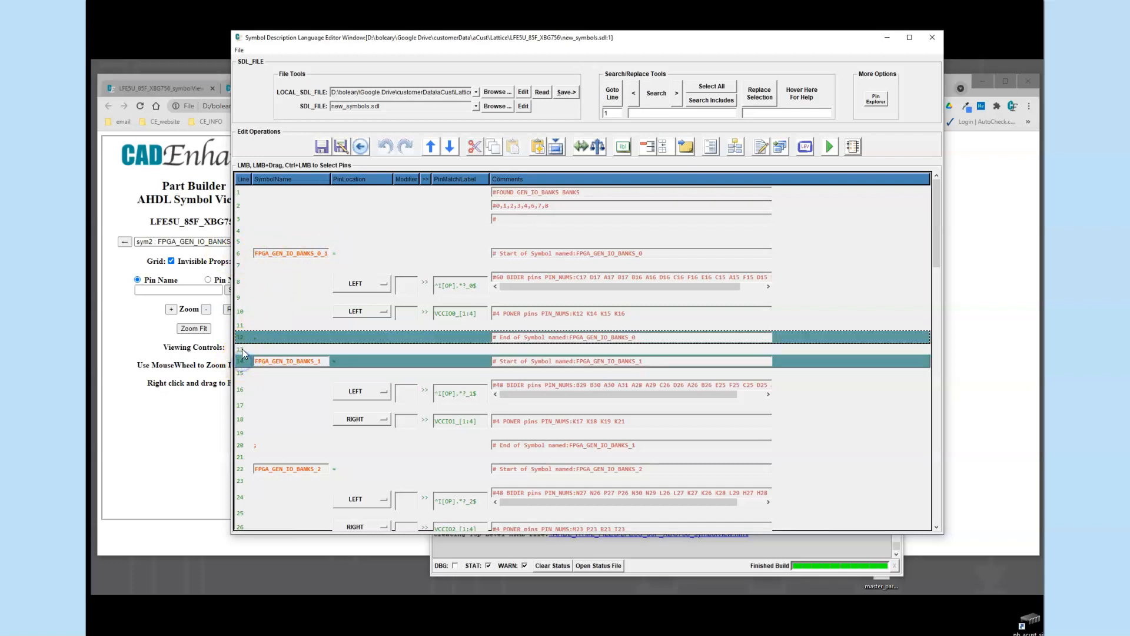
{"action": "left_click", "coordinate": [242, 349], "text": "ctrl"}
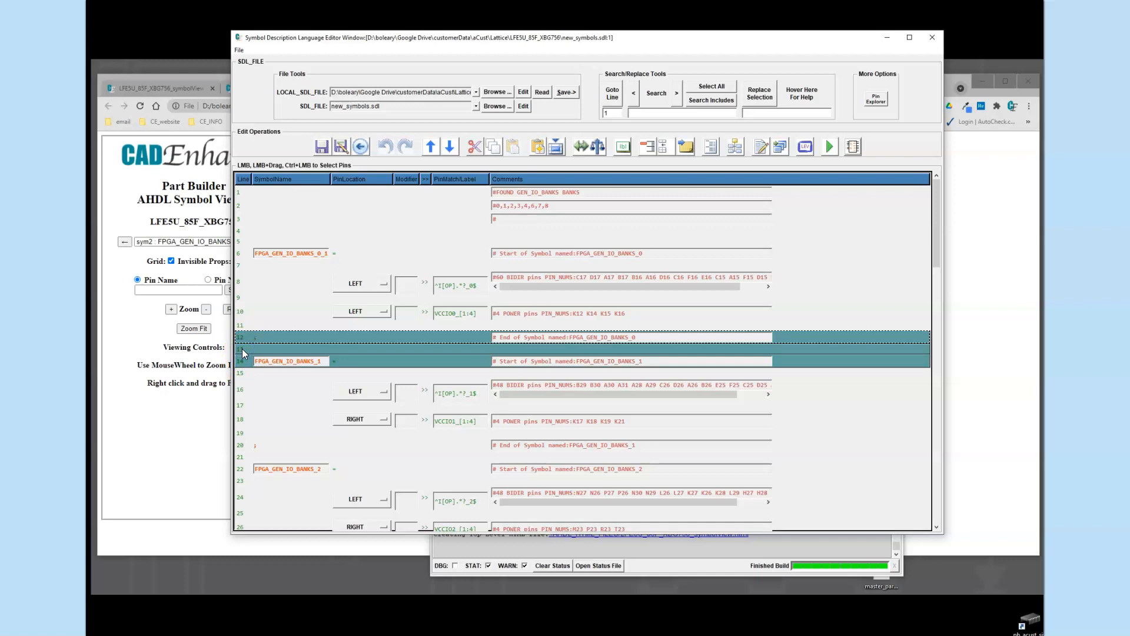
{"action": "key", "text": "ctrl+x"}
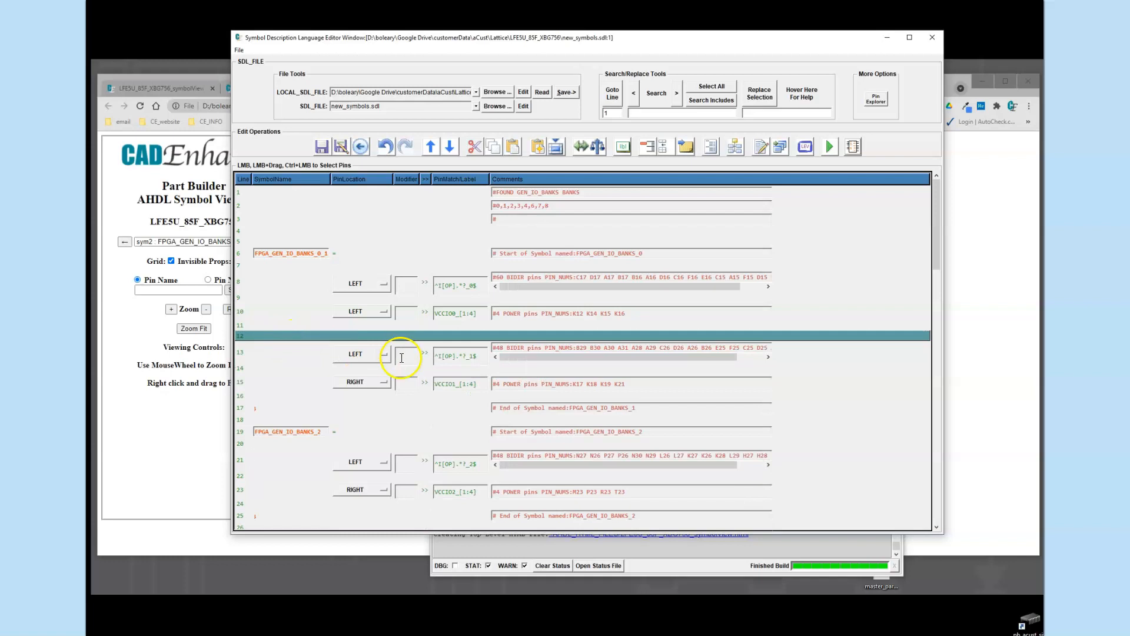
- Set the bank 1 I/O pins on line 13 to RIGHT
{"action": "left_click", "coordinate": [384, 354]}
{"action": "left_click", "coordinate": [372, 371]}
{"action": "left_click", "coordinate": [383, 354]}
{"action": "left_click", "coordinate": [375, 377]}
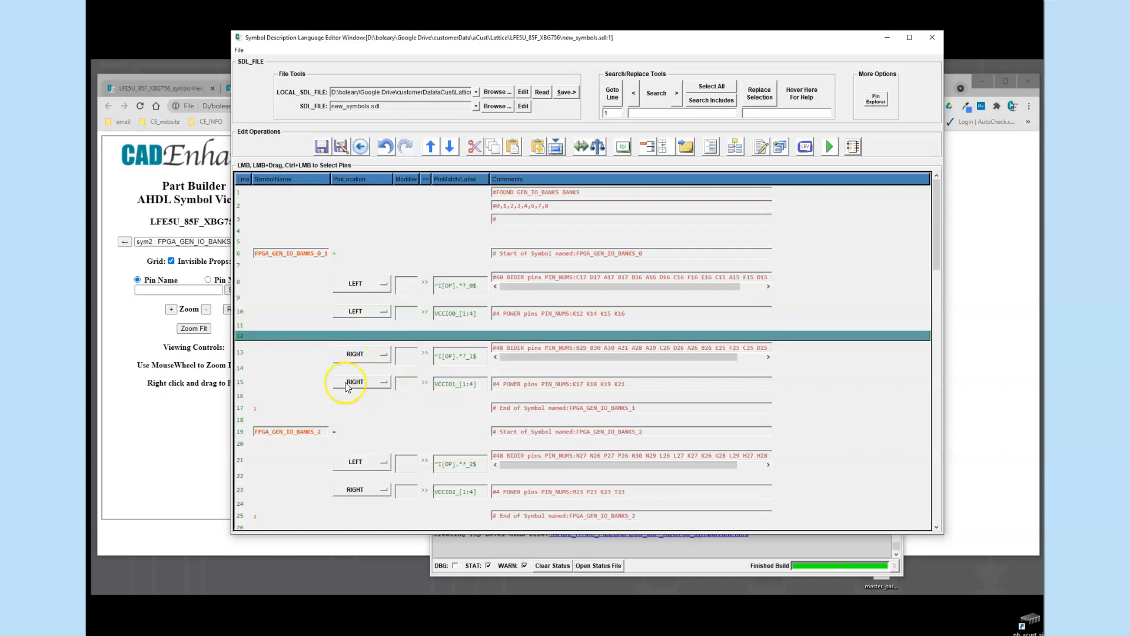
- Move the VCCIO1 power pin row up to line 11, directly below the VCCIO0 row
{"action": "left_click", "coordinate": [250, 384]}
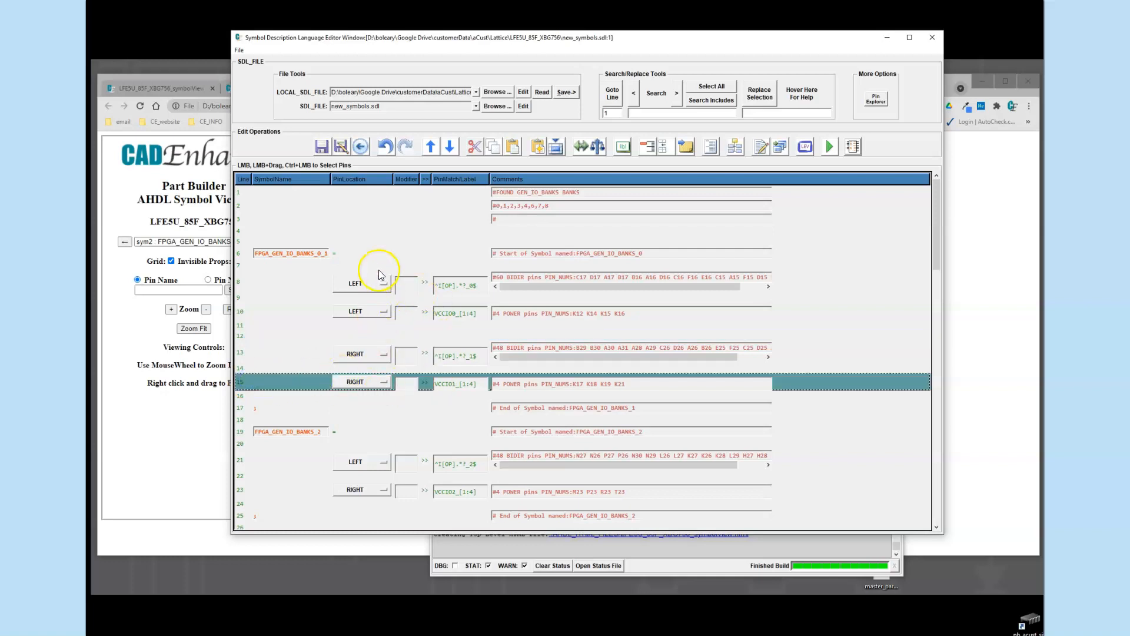
{"action": "left_click", "coordinate": [431, 146]}
{"action": "left_click", "coordinate": [431, 146]}
{"action": "left_click", "coordinate": [431, 146]}
{"action": "left_click", "coordinate": [431, 146]}
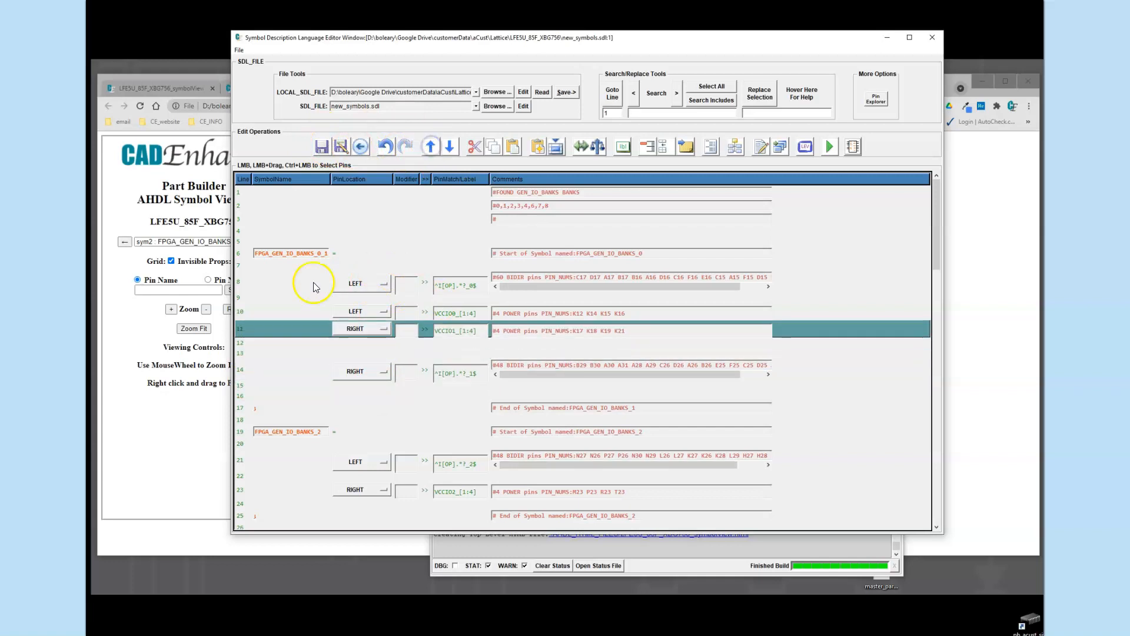
- Cut the VCCIO0 and VCCIO1 rows together and paste them above the bank 0 I/O pins on line 8
{"action": "left_click", "coordinate": [254, 313], "text": "ctrl"}
{"action": "left_click", "coordinate": [481, 148]}
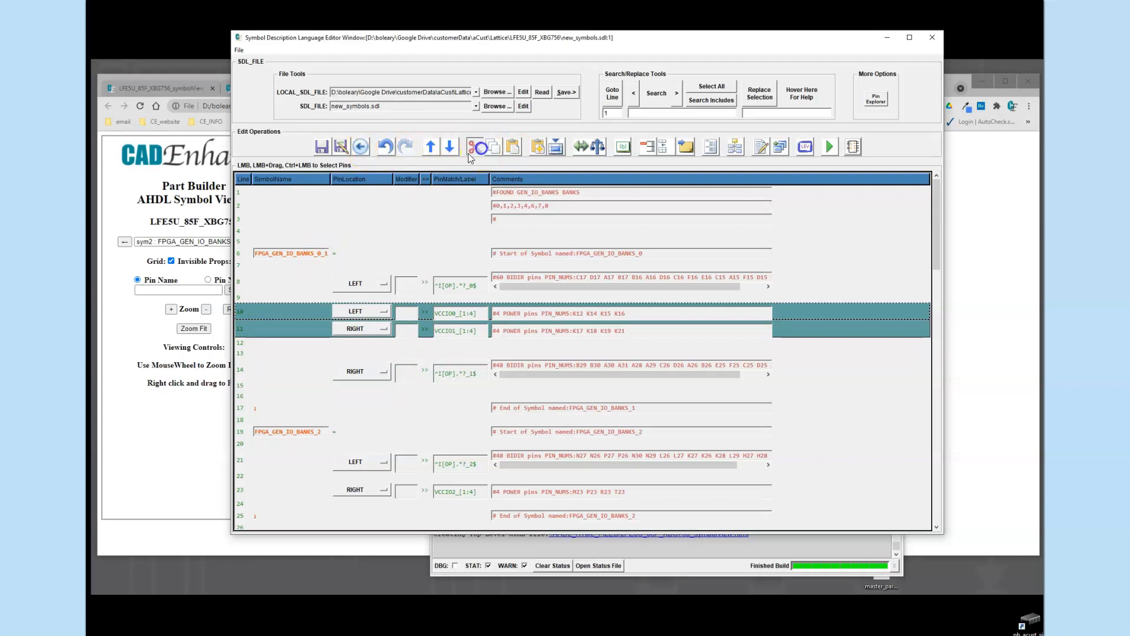
{"action": "left_click", "coordinate": [254, 283]}
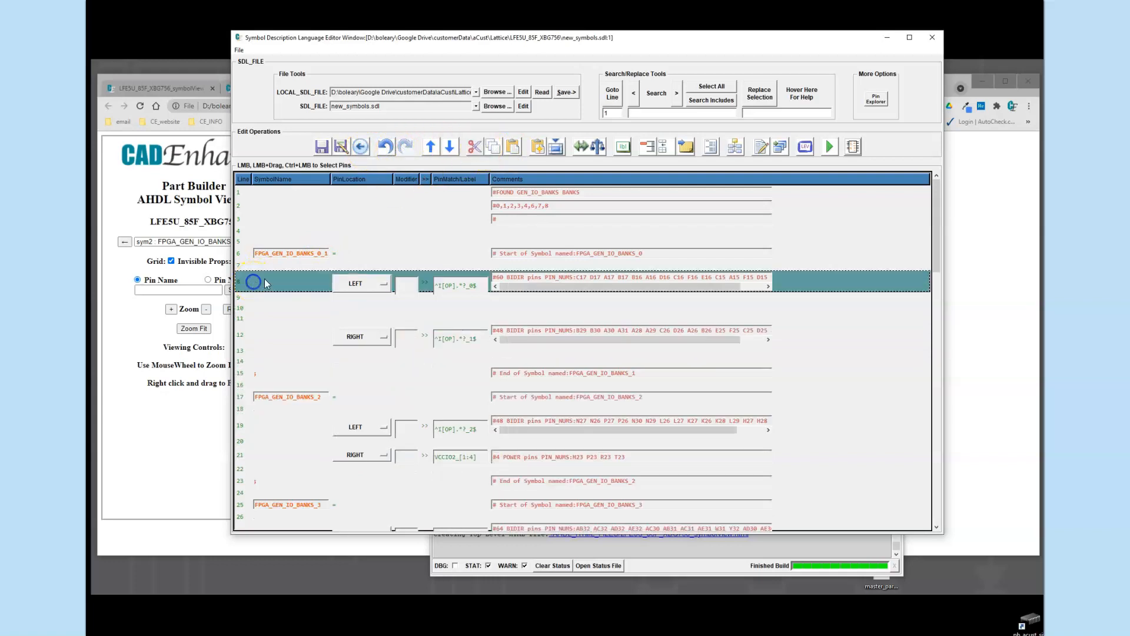
{"action": "left_click", "coordinate": [514, 150]}
- Insert a BALANCE SYMBOL SIDES spacer before the bank 0 I/O pins on line 10 and set its modifier to 2
{"action": "left_click", "coordinate": [298, 318]}
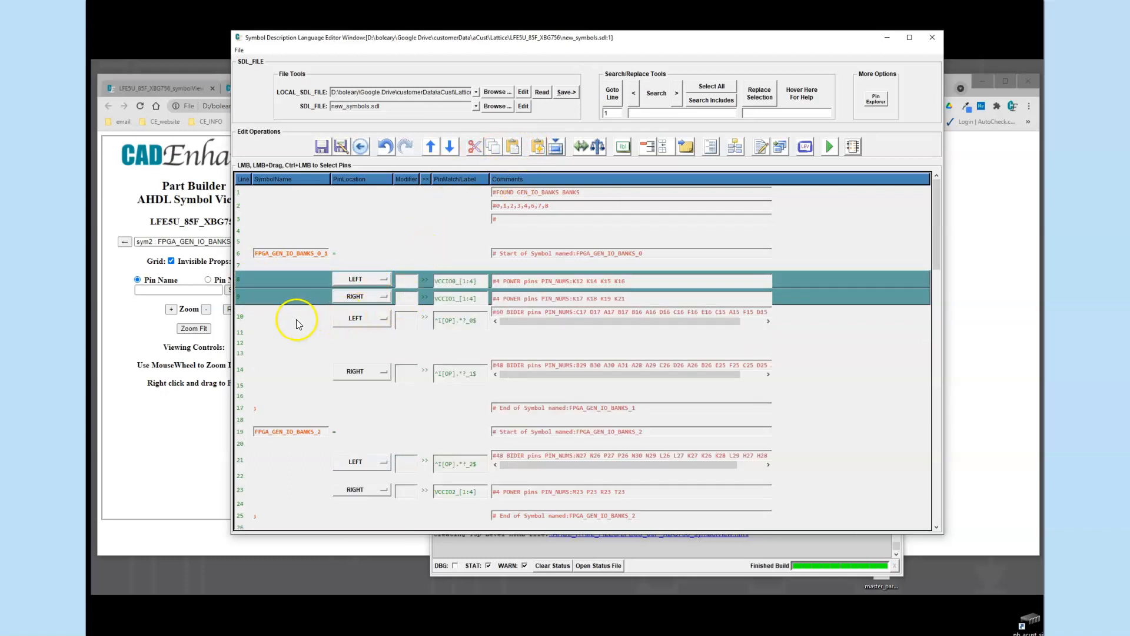
{"action": "left_click", "coordinate": [647, 150]}
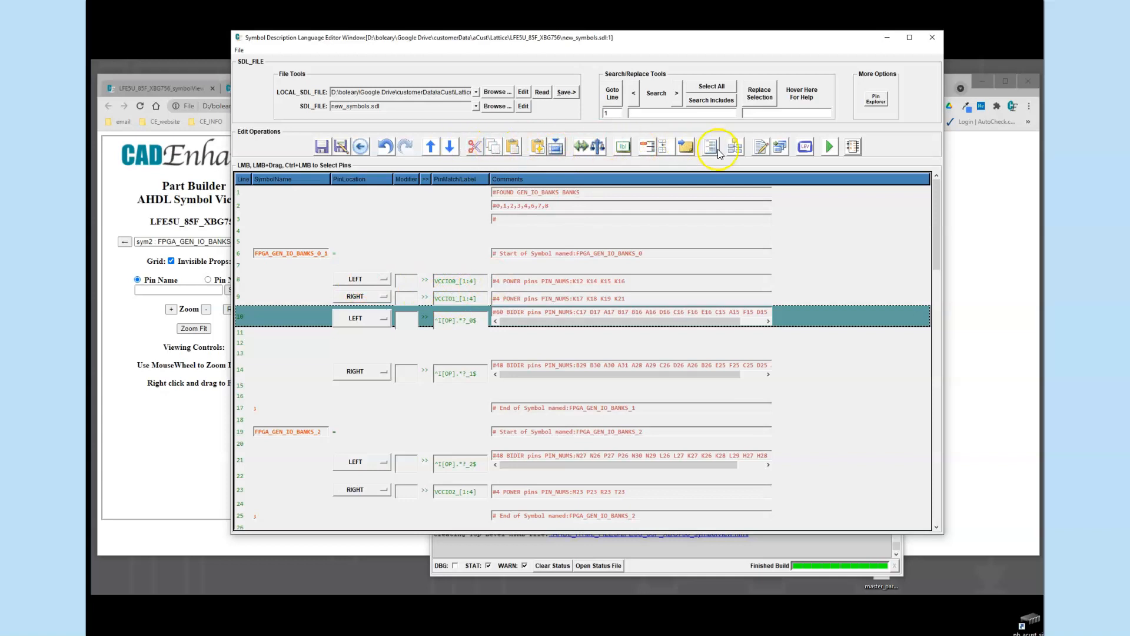
{"action": "left_click", "coordinate": [596, 146]}
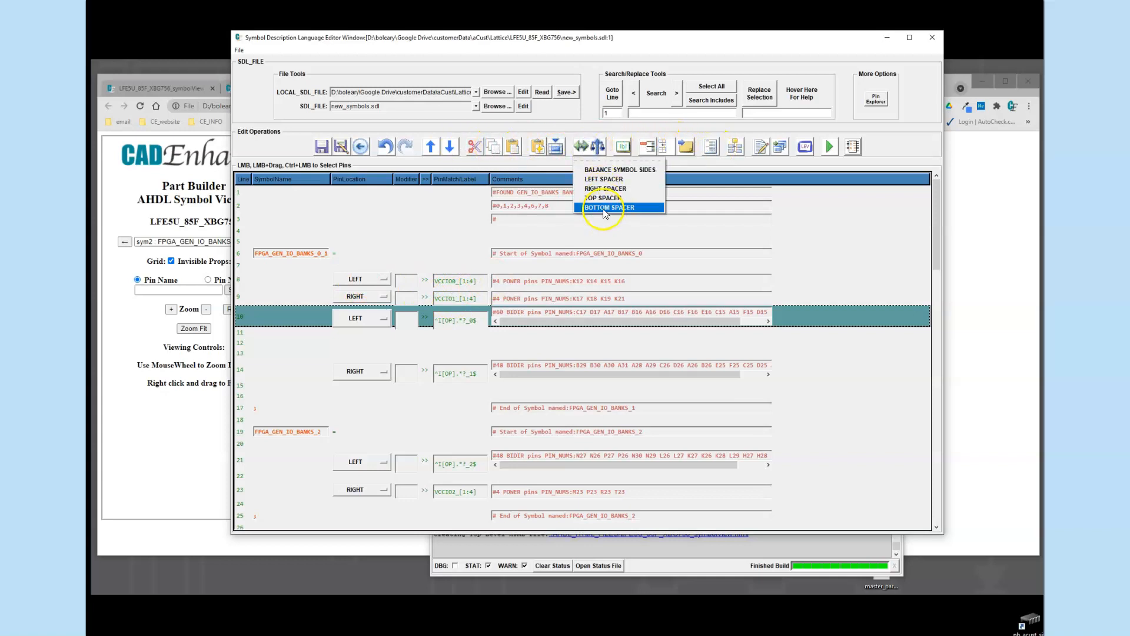
{"action": "left_click", "coordinate": [612, 170]}
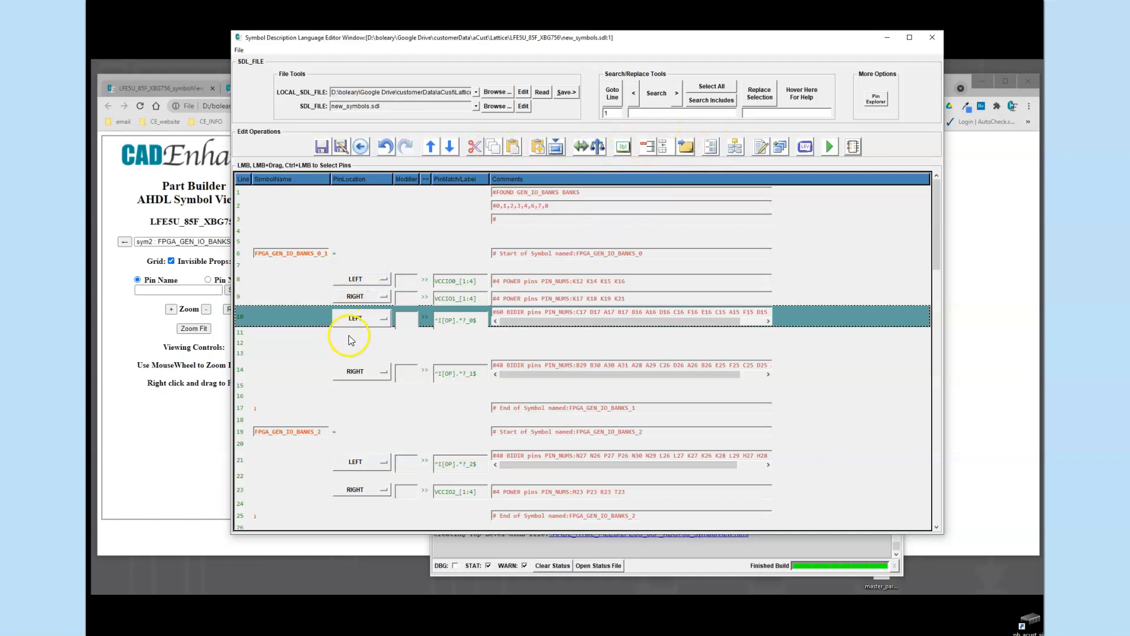
{"action": "left_click", "coordinate": [403, 312]}
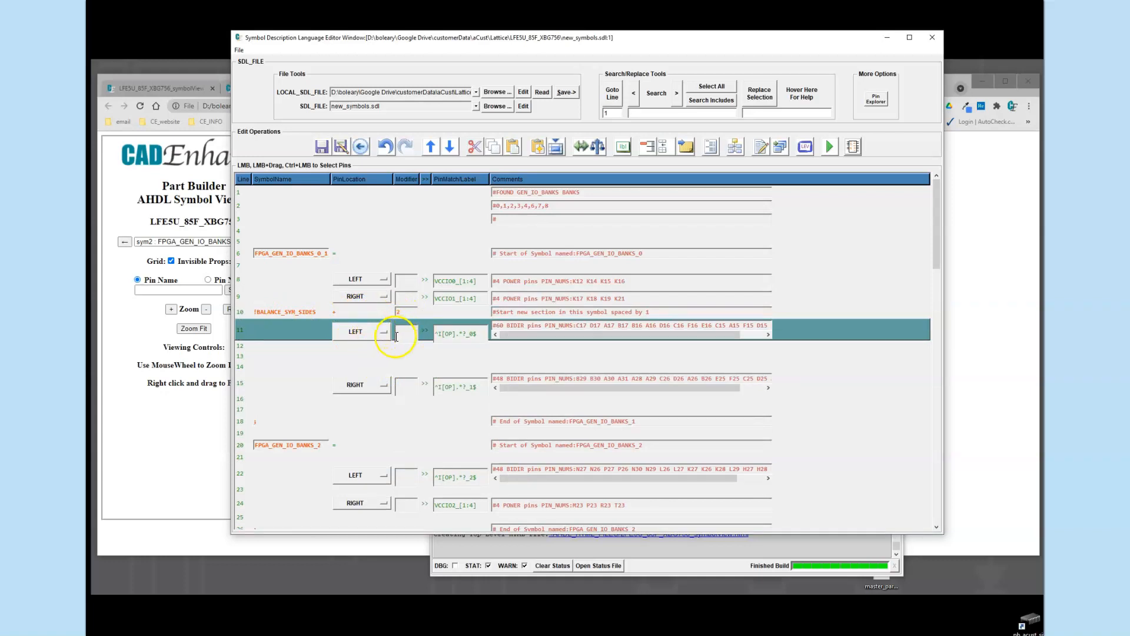
{"action": "left_click_drag", "start_coordinate": [441, 336], "coordinate": [484, 335]}
{"action": "left_click", "coordinate": [452, 389]}
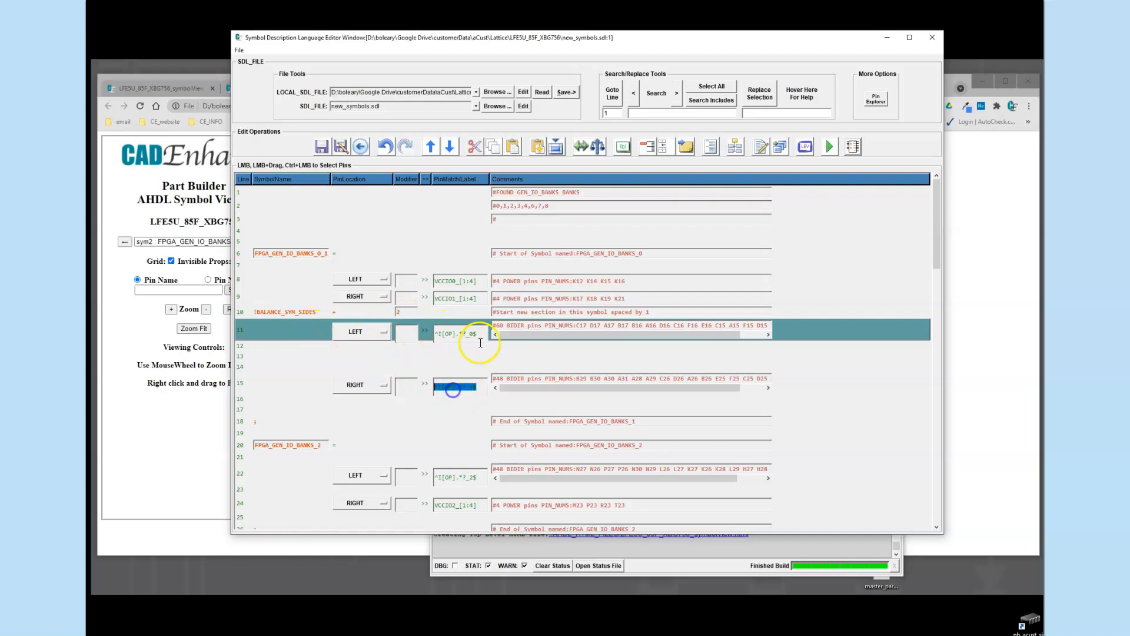
{"action": "left_click", "coordinate": [437, 398]}
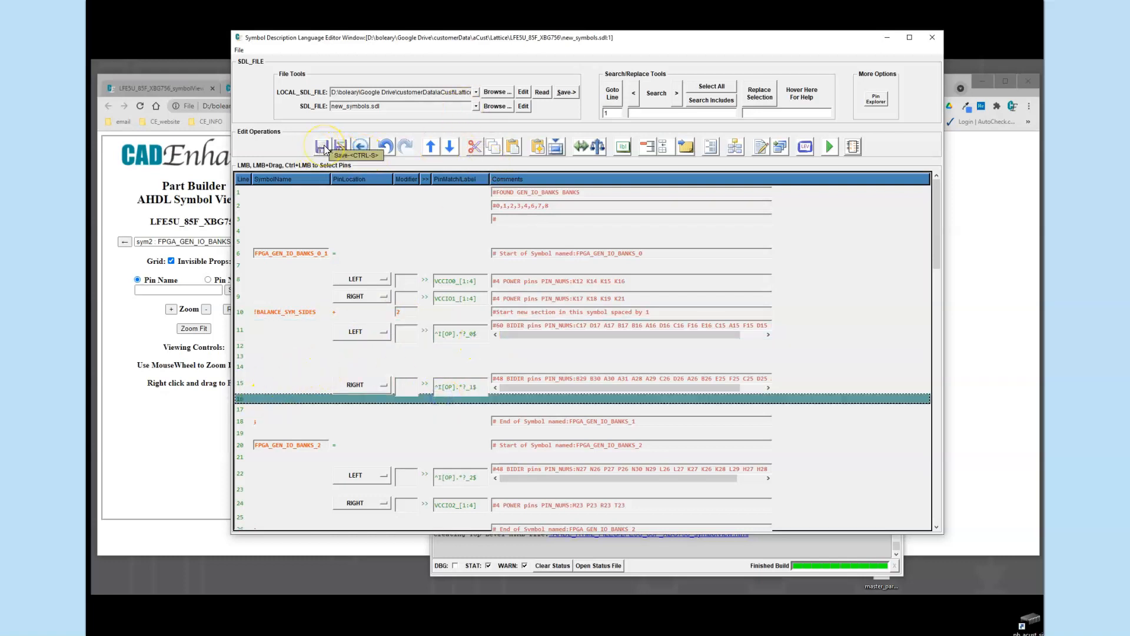
- Build and view the symbols, reviewing the symbol list and the pin layout of FPGA_GEN_IO_BANKS_0_1
{"action": "left_click", "coordinate": [857, 146]}
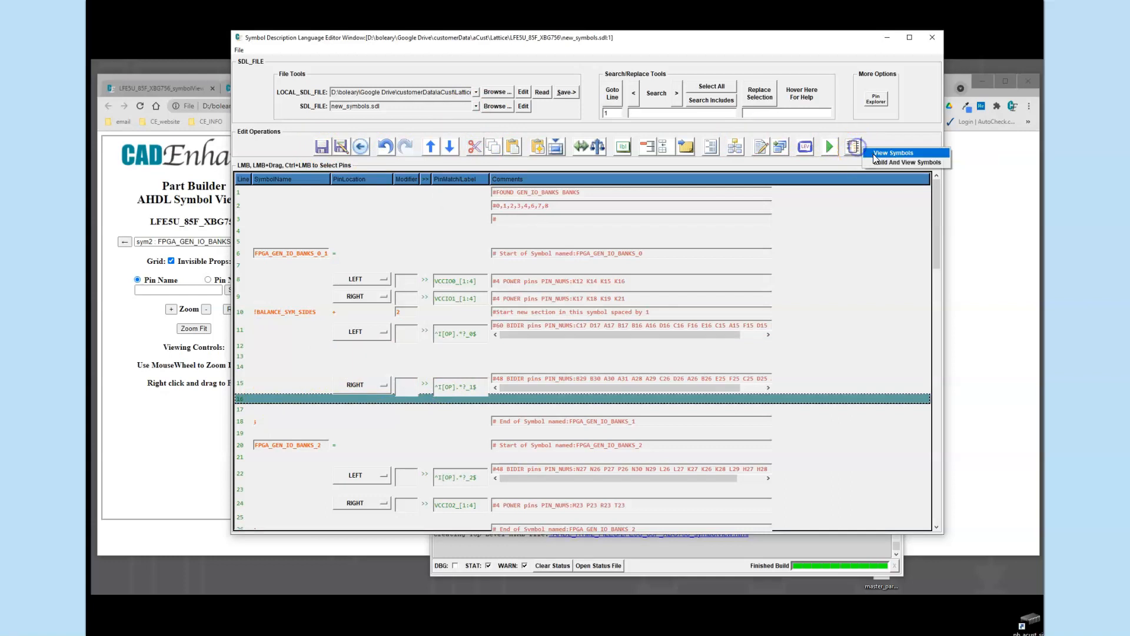
{"action": "left_click", "coordinate": [877, 163]}
{"action": "left_click", "coordinate": [428, 415]}
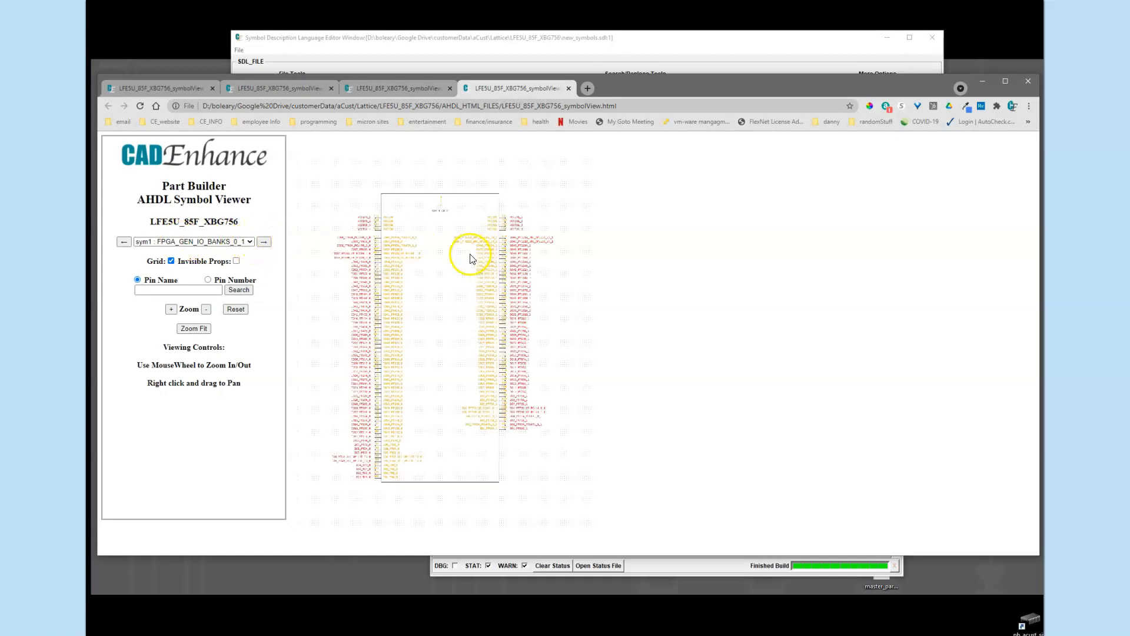
{"action": "left_click", "coordinate": [250, 242]}
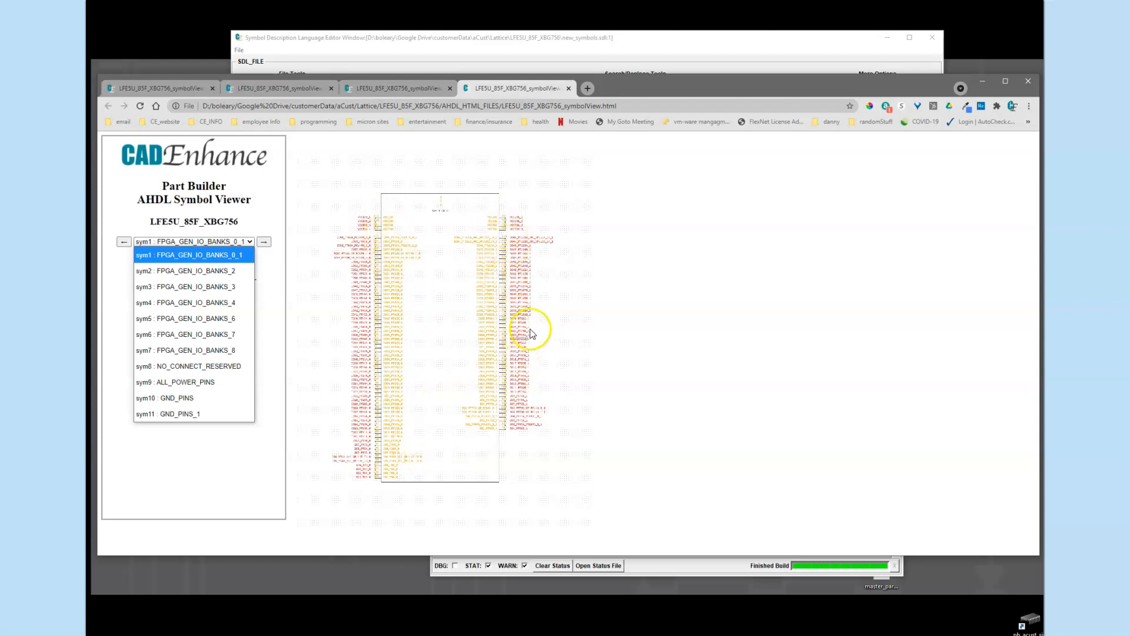
{"action": "left_click", "coordinate": [469, 276]}
{"action": "scroll", "coordinate": [461, 273], "scroll_direction": "up", "scroll_amount": 3}
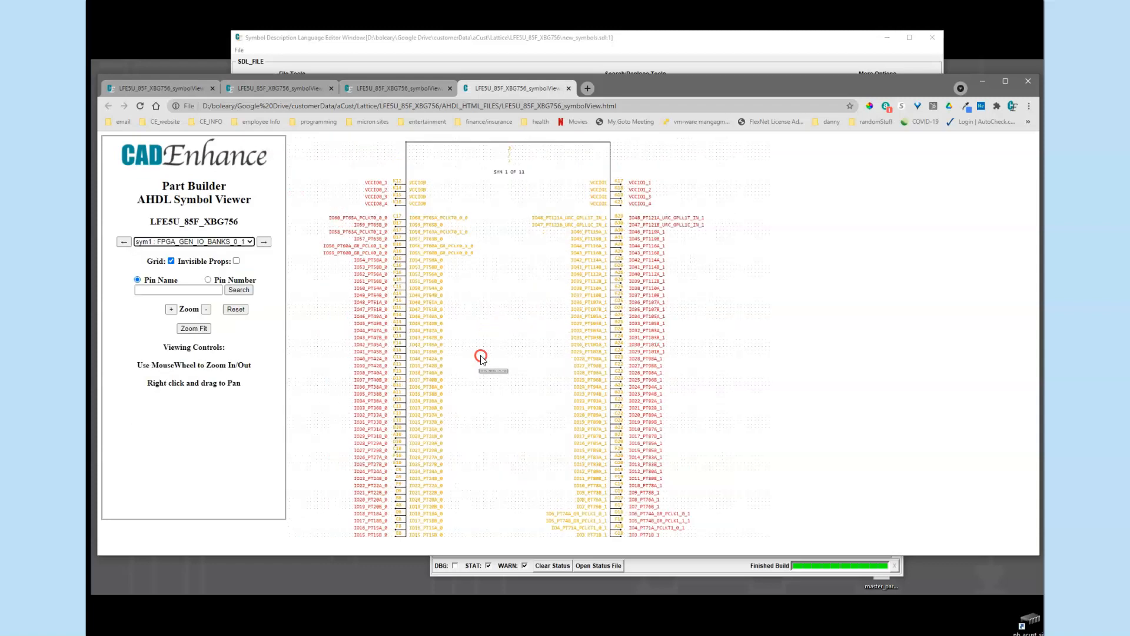
- View the GND_PINS_1, FPGA_GEN_IO_BANKS_3 and FPGA_GEN_IO_BANKS_2 symbols in the symbol viewer
{"action": "left_click", "coordinate": [124, 241]}
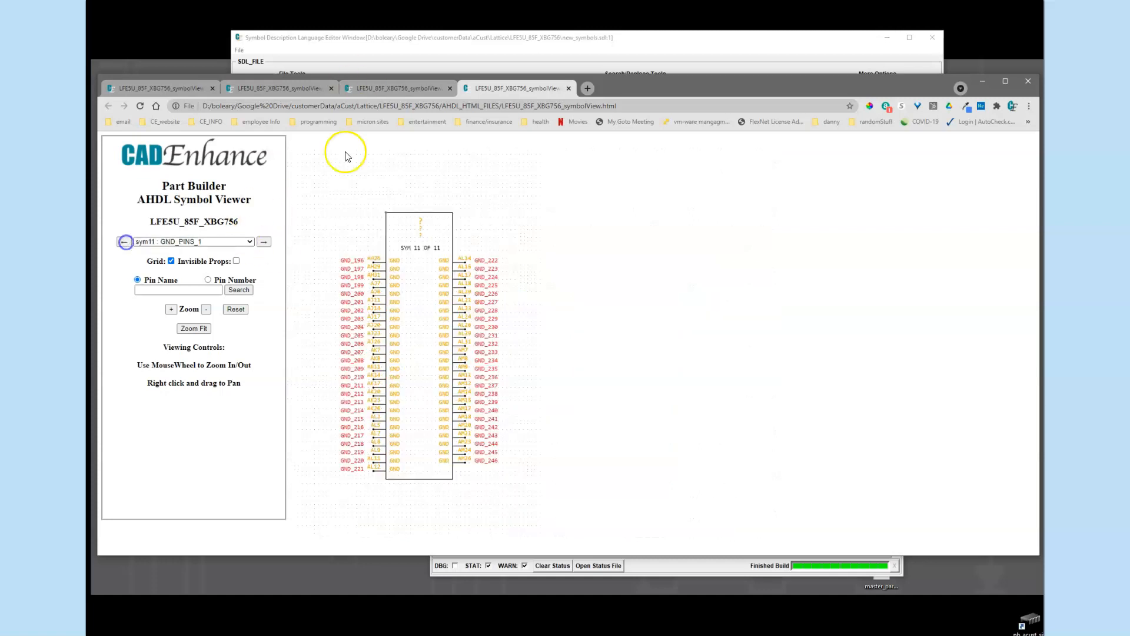
{"action": "left_click", "coordinate": [247, 242]}
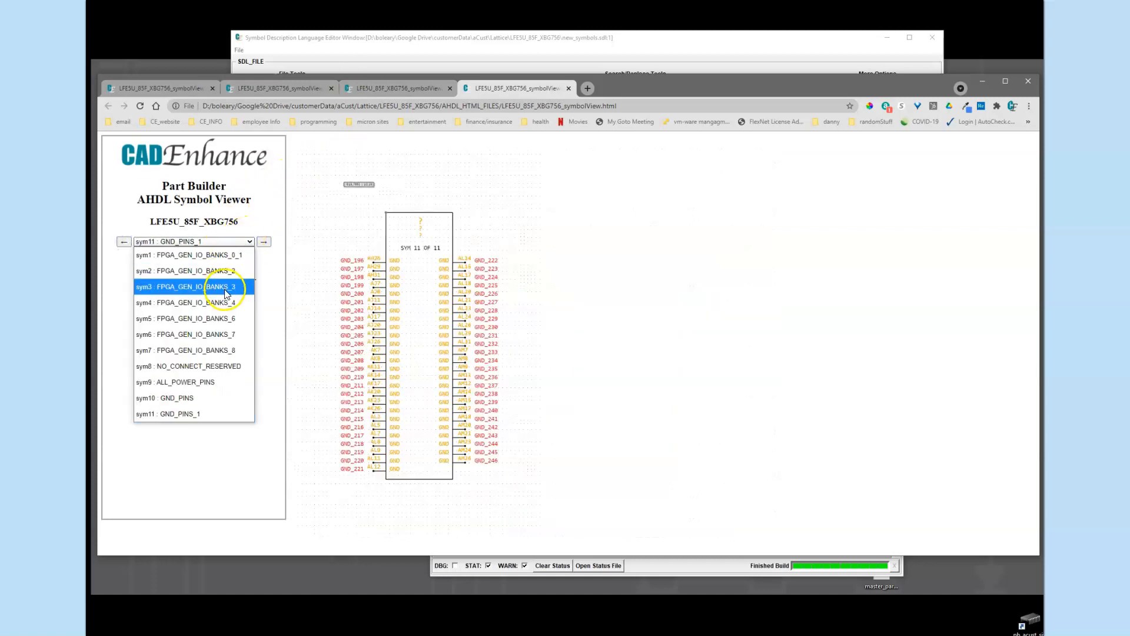
{"action": "left_click", "coordinate": [226, 289]}
{"action": "left_click", "coordinate": [237, 242]}
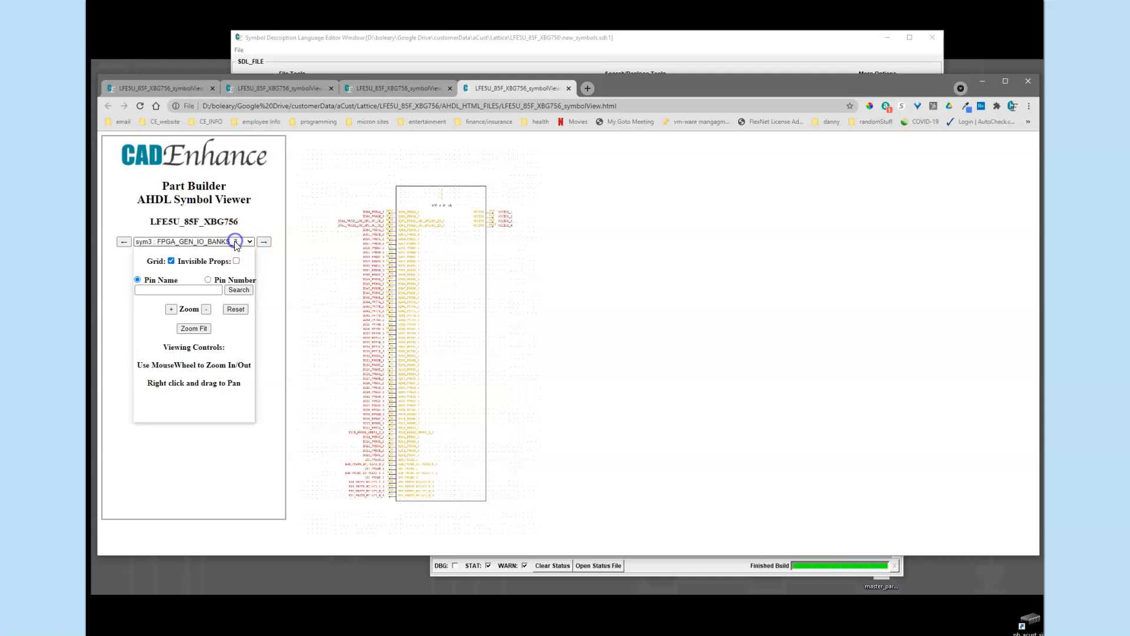
{"action": "left_click", "coordinate": [230, 273]}
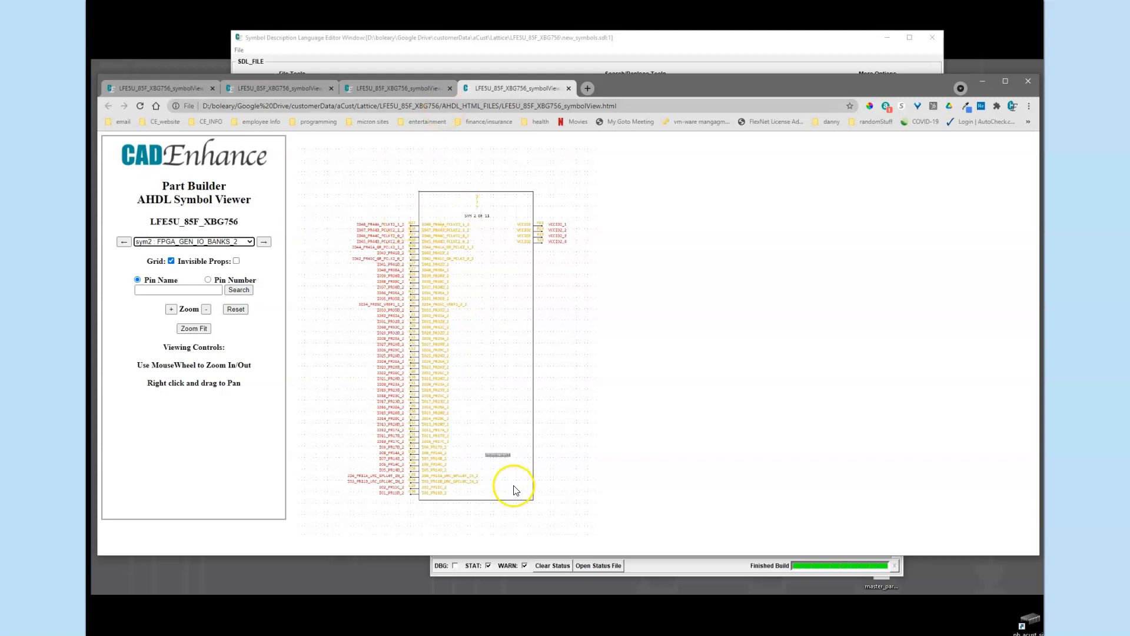
- Return to the SDL editor and delete lines 26 to 29 to merge FPGA_GEN_IO_BANKS_3 into FPGA_GEN_IO_BANKS_2
{"action": "left_click", "coordinate": [649, 570]}
{"action": "mouse_move", "coordinate": [411, 634]}
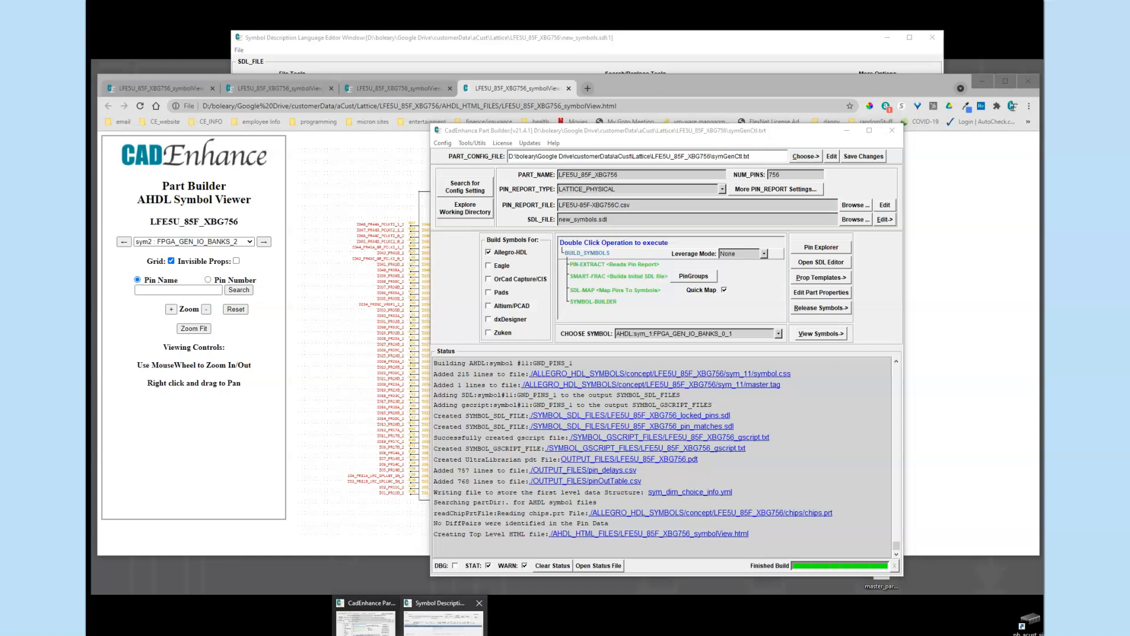
{"action": "left_click", "coordinate": [443, 618]}
{"action": "scroll", "coordinate": [290, 388], "scroll_direction": "down", "scroll_amount": 6}
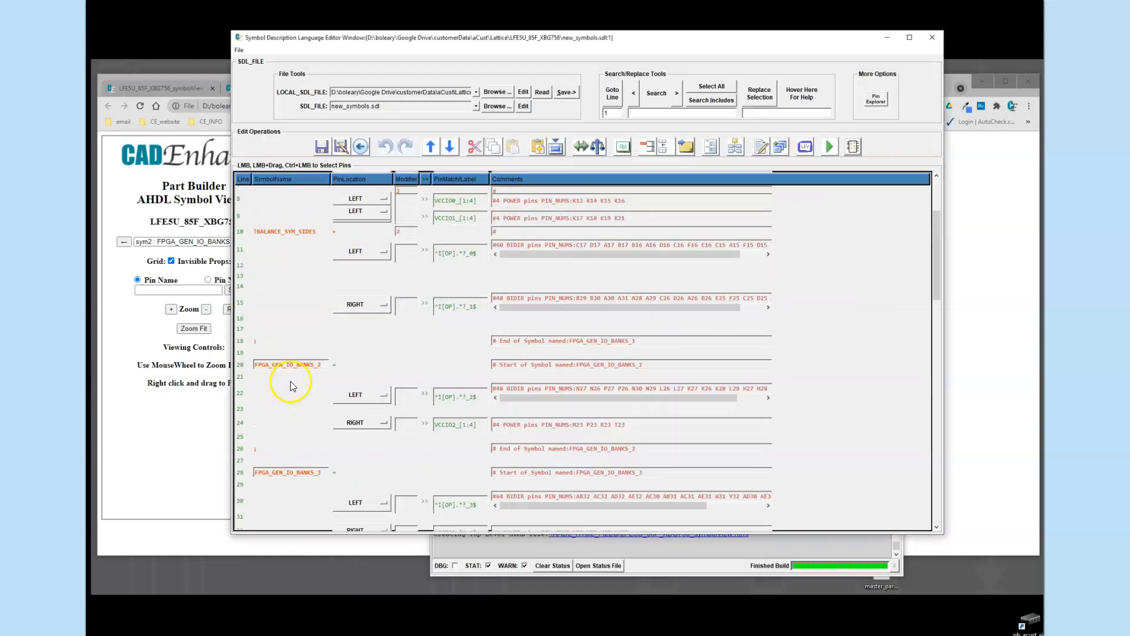
{"action": "scroll", "coordinate": [306, 265], "scroll_direction": "up", "scroll_amount": 3}
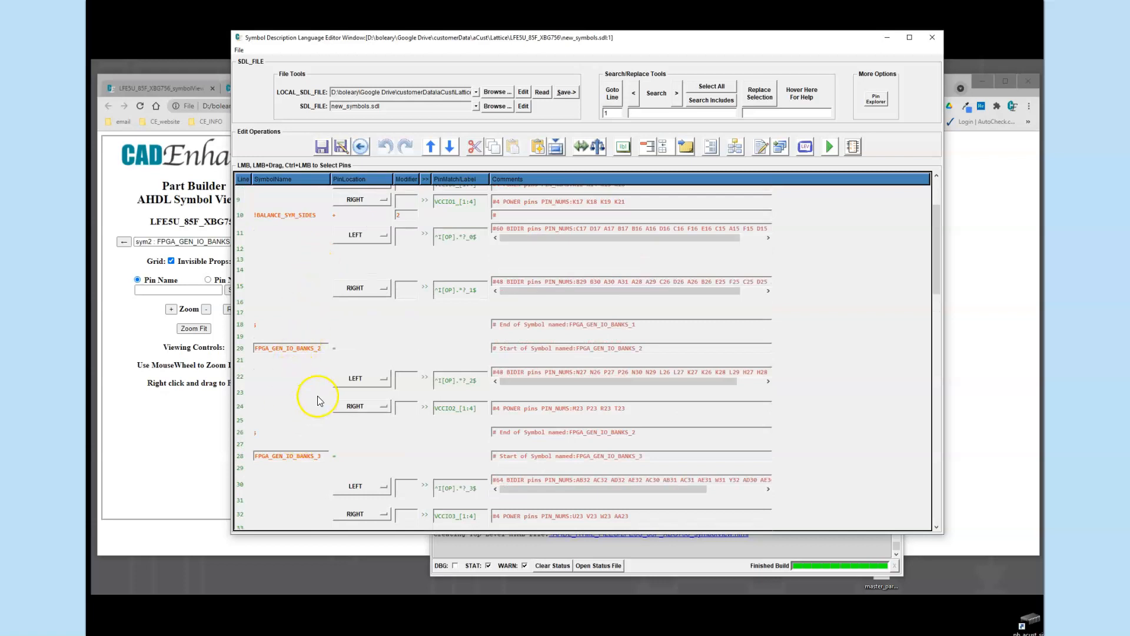
{"action": "scroll", "coordinate": [317, 396], "scroll_direction": "down", "scroll_amount": 1}
{"action": "left_click_drag", "start_coordinate": [243, 405], "coordinate": [246, 435]}
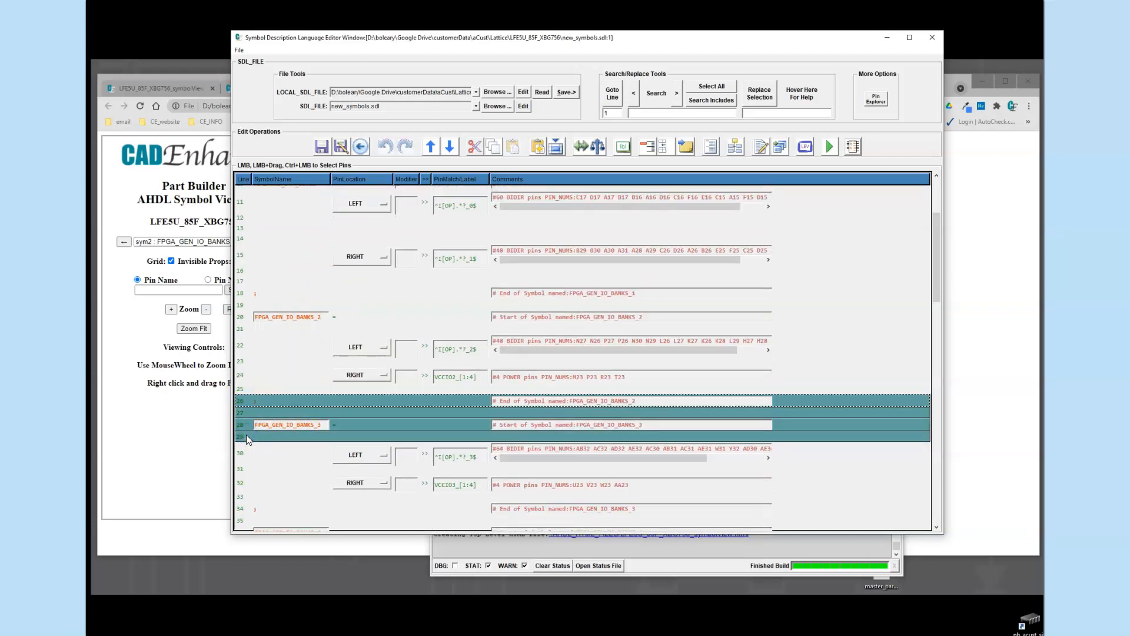
{"action": "key", "text": "Delete"}
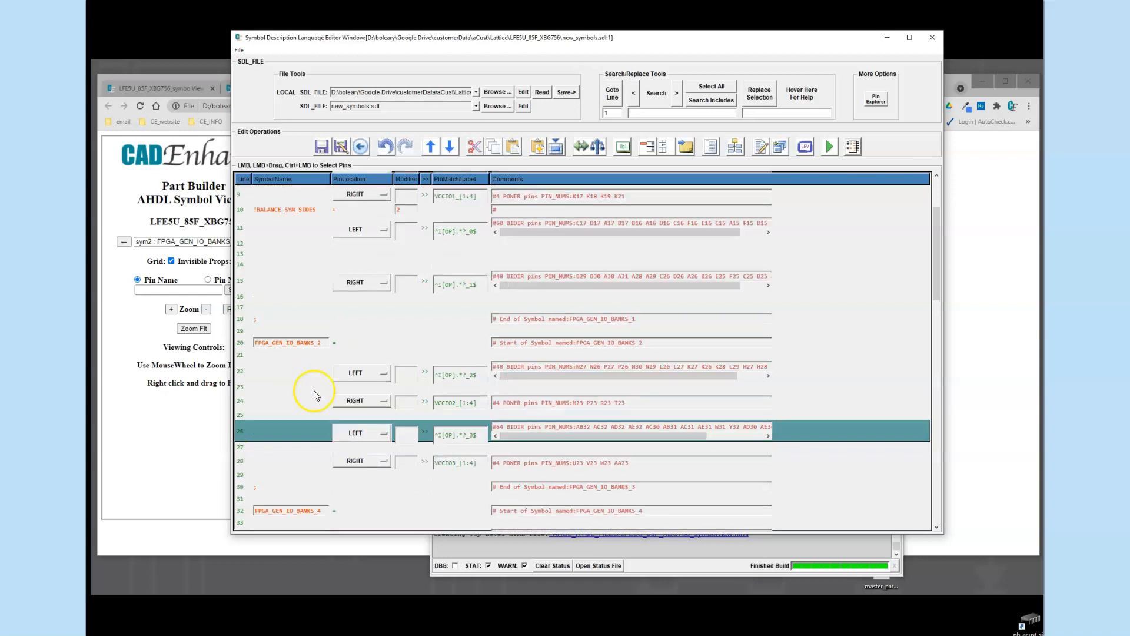
- Move the VCCIO2 and VCCIO3 power pin lines above the bank 2 I/O pins and set the VCCIO2 pin location to LEFT
{"action": "left_click", "coordinate": [241, 401]}
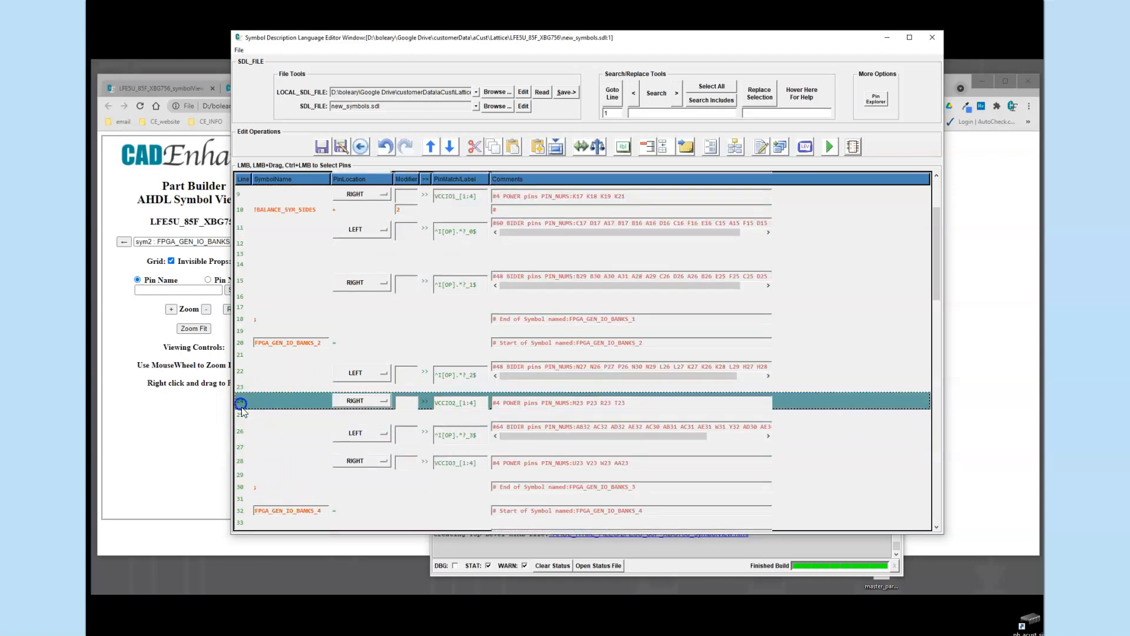
{"action": "left_click", "coordinate": [242, 463], "text": "ctrl"}
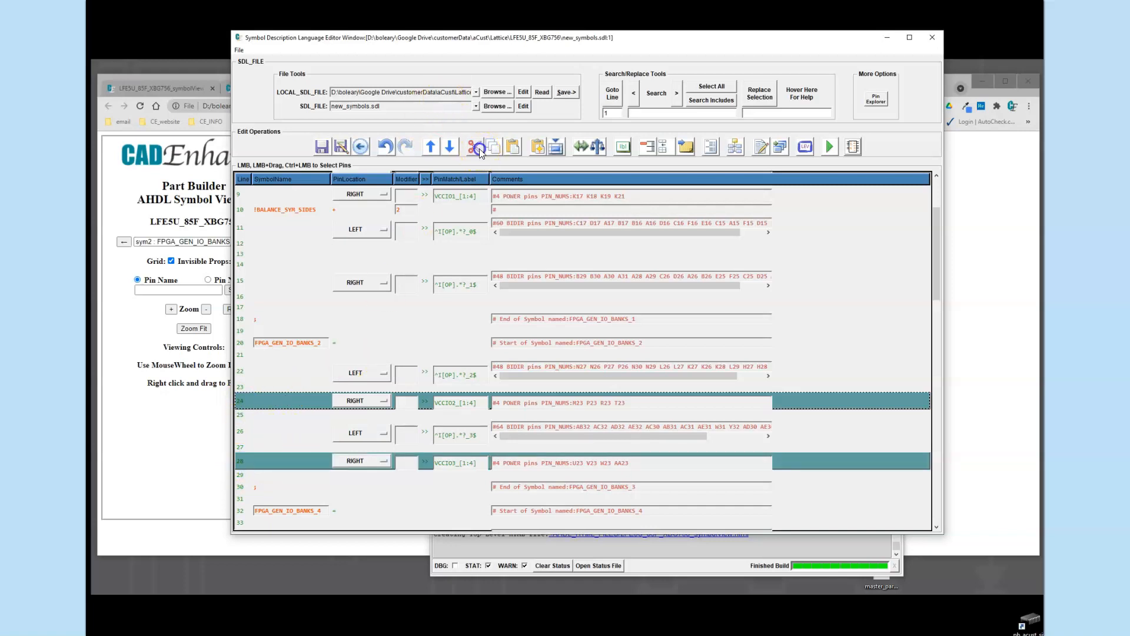
{"action": "key", "text": "ctrl+x"}
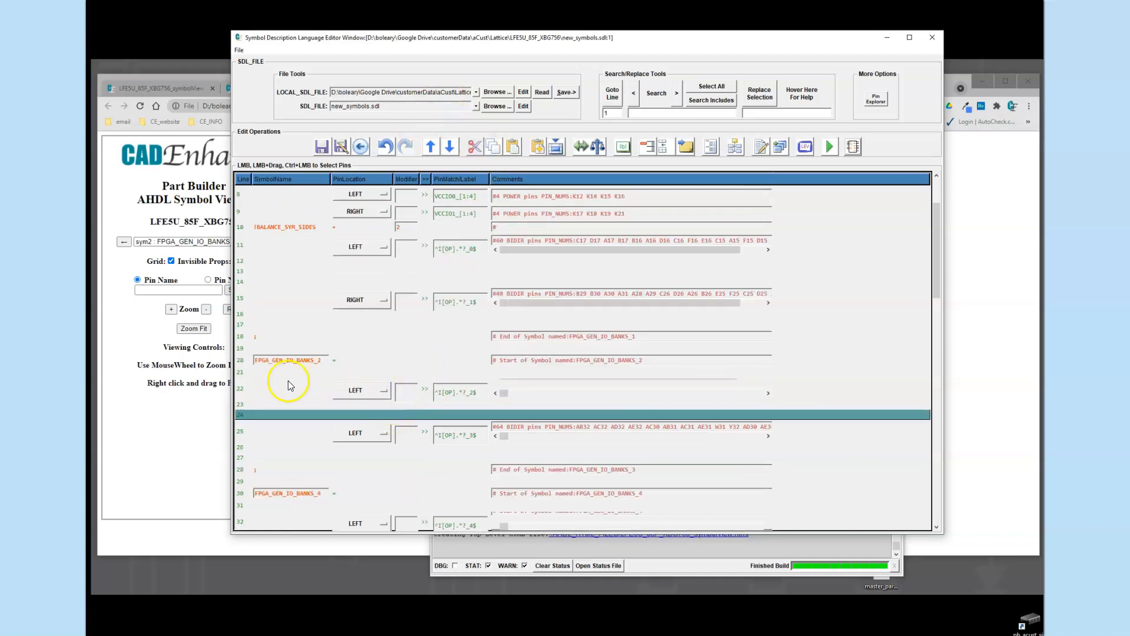
{"action": "left_click", "coordinate": [259, 387]}
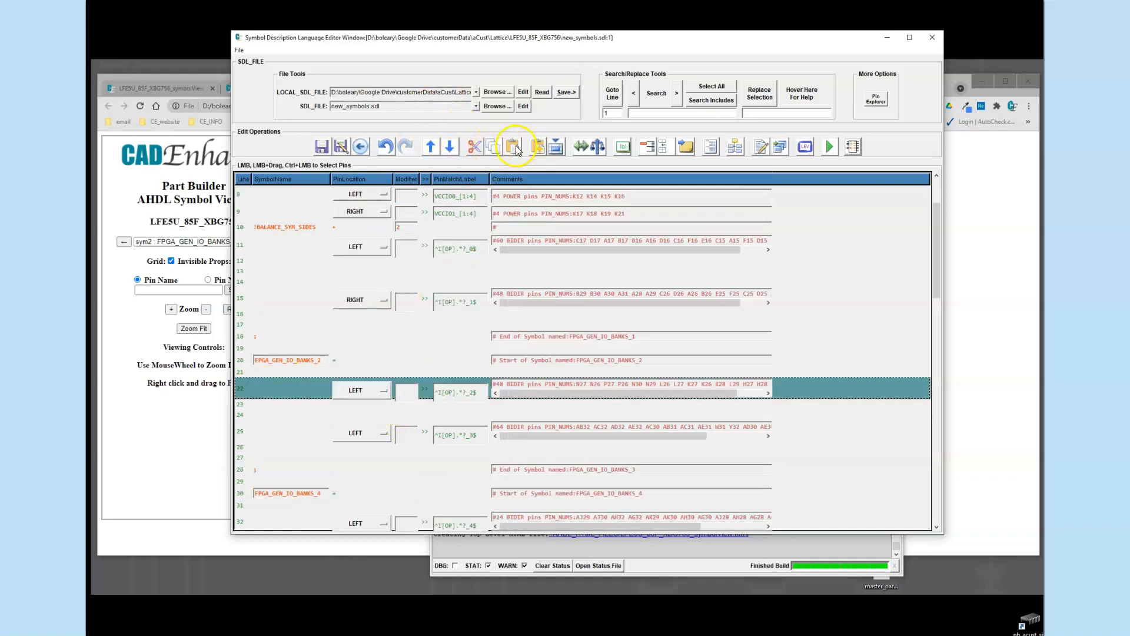
{"action": "left_click", "coordinate": [396, 401]}
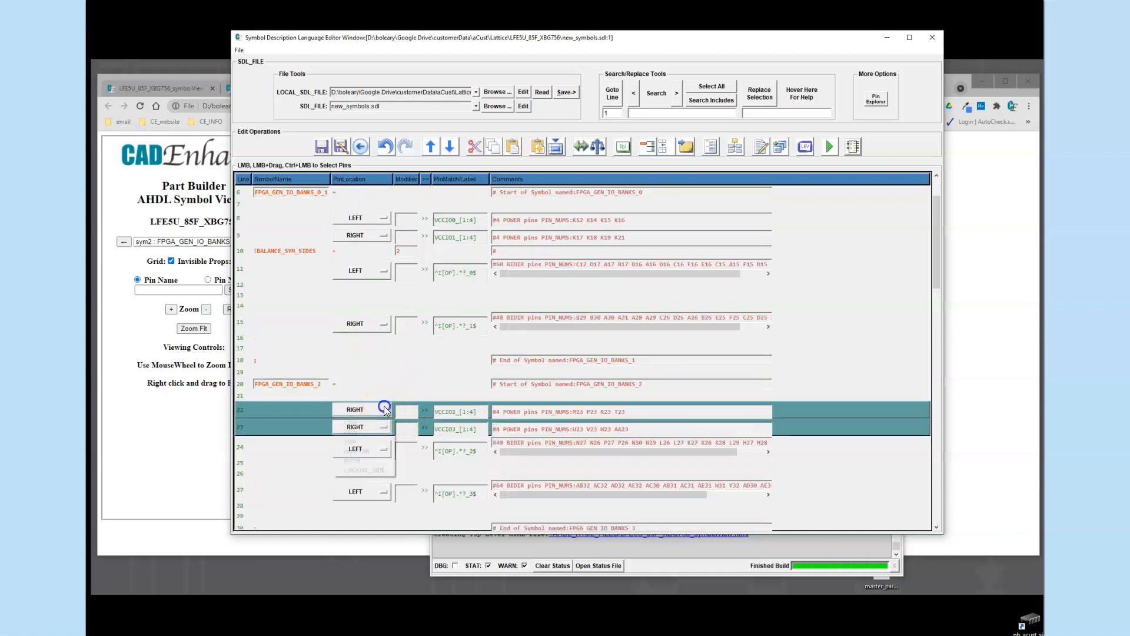
{"action": "left_click", "coordinate": [367, 423]}
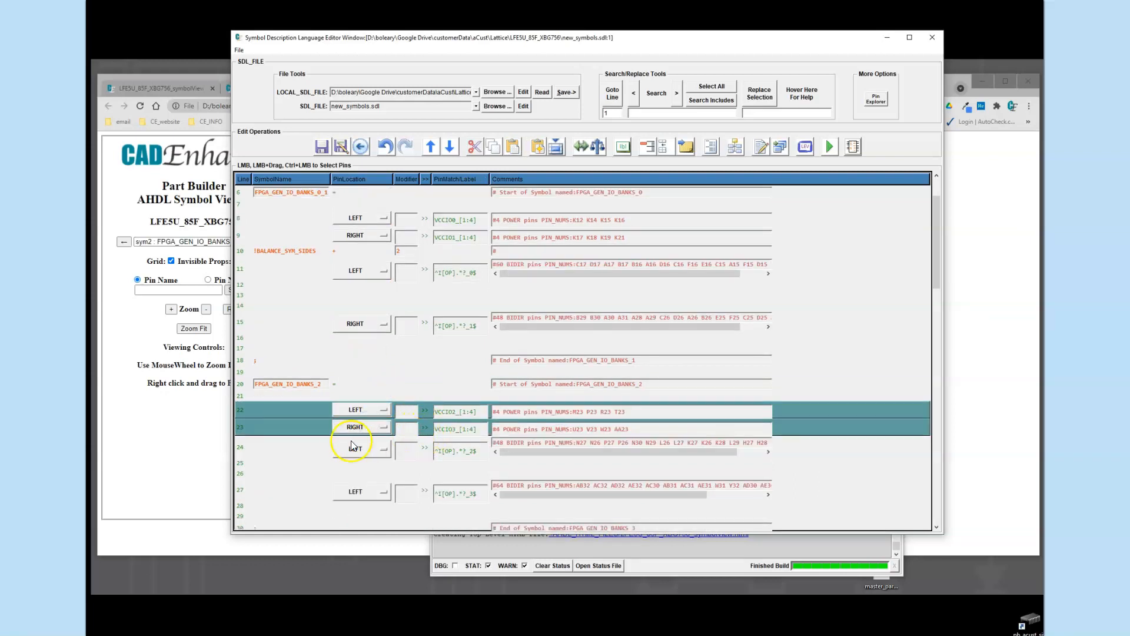
- Insert a BALANCE SYMBOL SIDES spacer before the bank 2 I/O pins on line 24
{"action": "left_click", "coordinate": [308, 450]}
{"action": "left_click", "coordinate": [598, 146]}
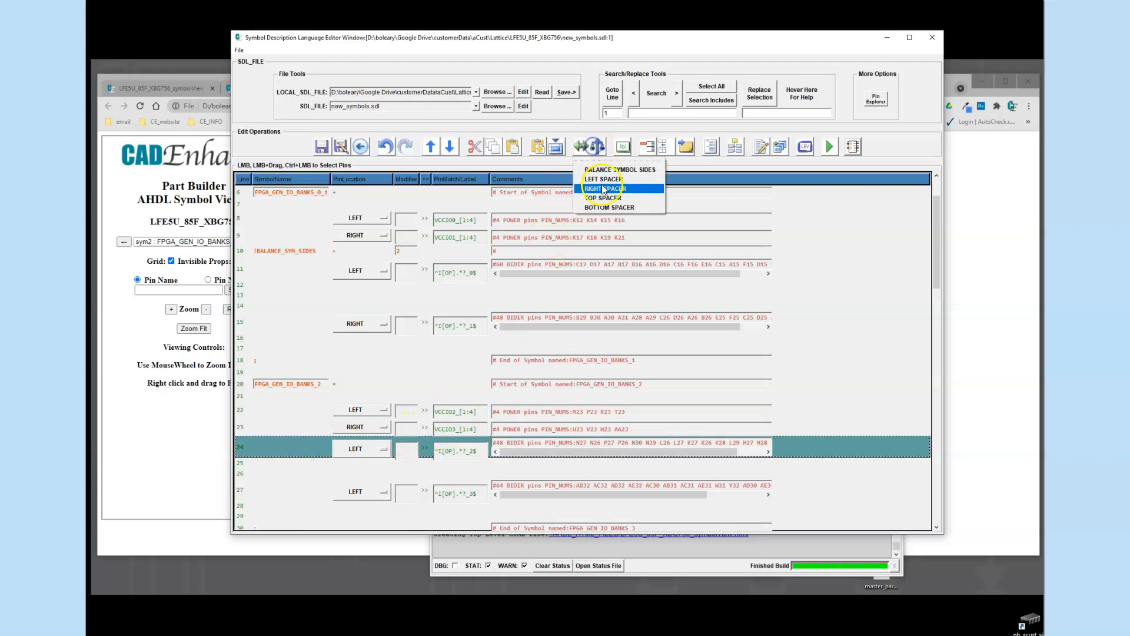
{"action": "left_click", "coordinate": [604, 167]}
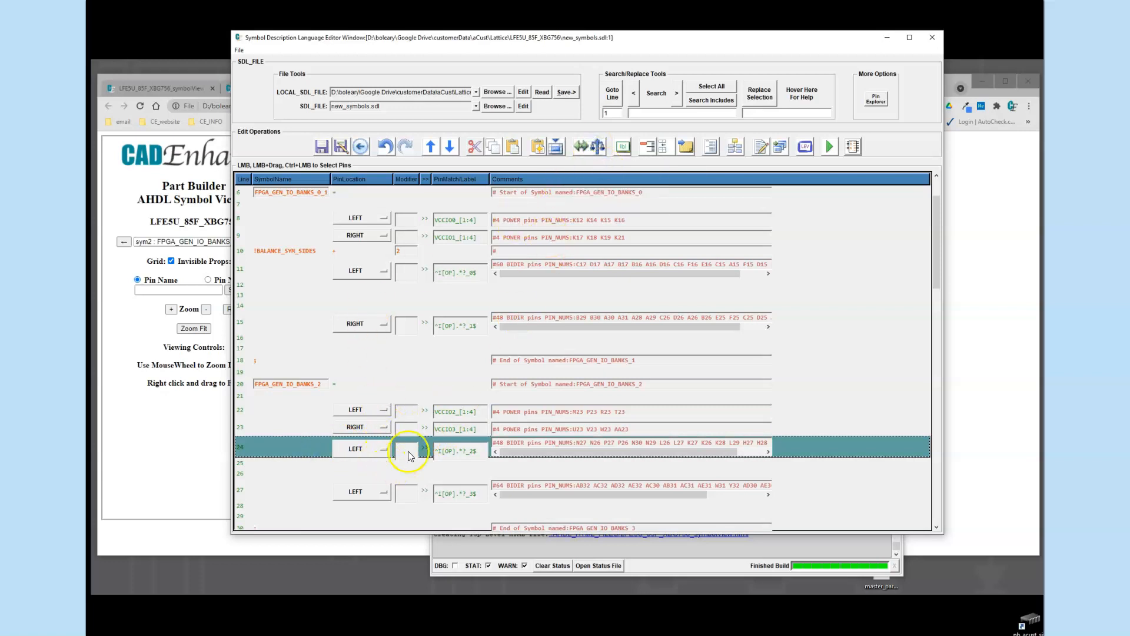
- Set the bank 3 I/O pin location to RIGHT and rename the FPGA_GEN_IO_BANKS_2 symbol as FPGA_GEN_IO_BANKS_2_3
{"action": "scroll", "coordinate": [425, 417], "scroll_direction": "down", "scroll_amount": 3}
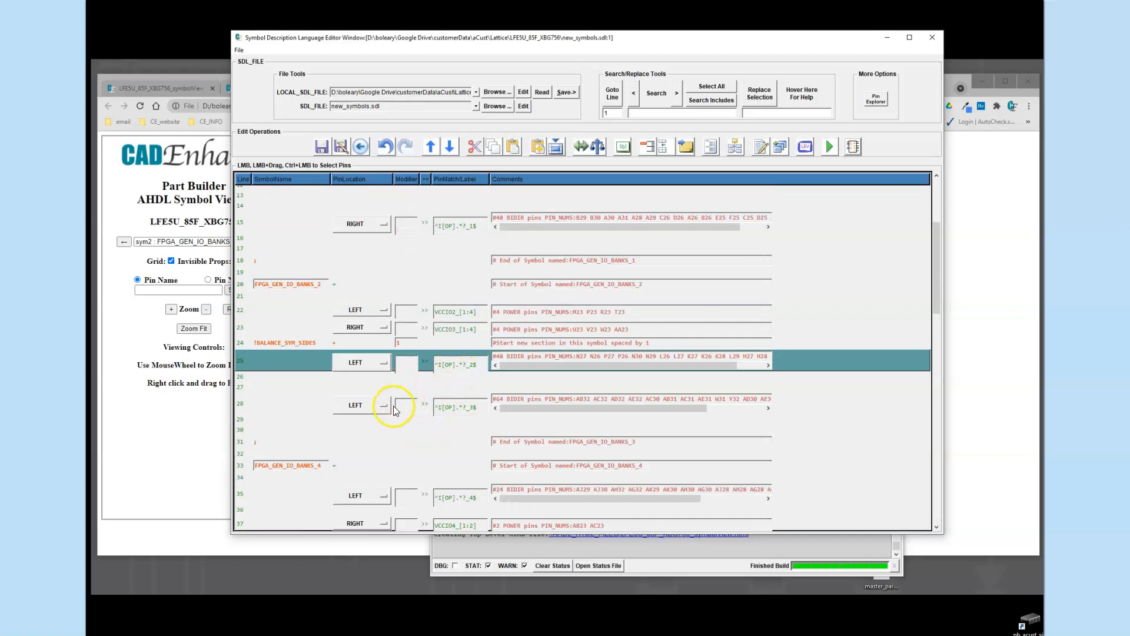
{"action": "left_click", "coordinate": [385, 406]}
{"action": "left_click", "coordinate": [373, 429]}
{"action": "left_click", "coordinate": [321, 283]}
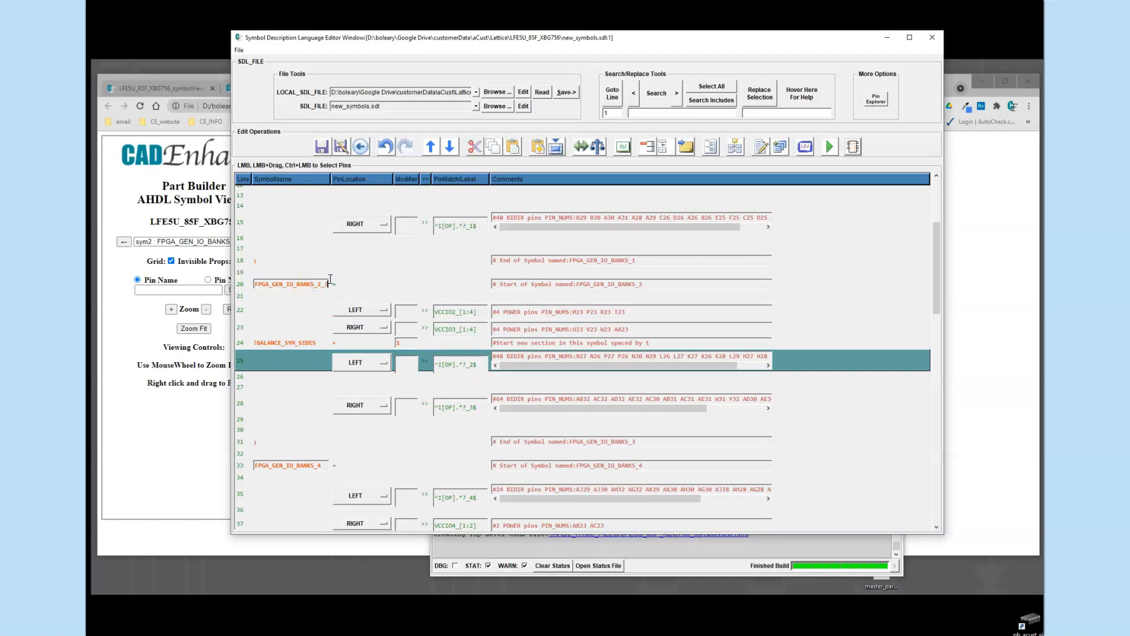
- Save the SDL file, then build and view the symbols
{"action": "left_click", "coordinate": [324, 145]}
{"action": "left_click", "coordinate": [855, 146]}
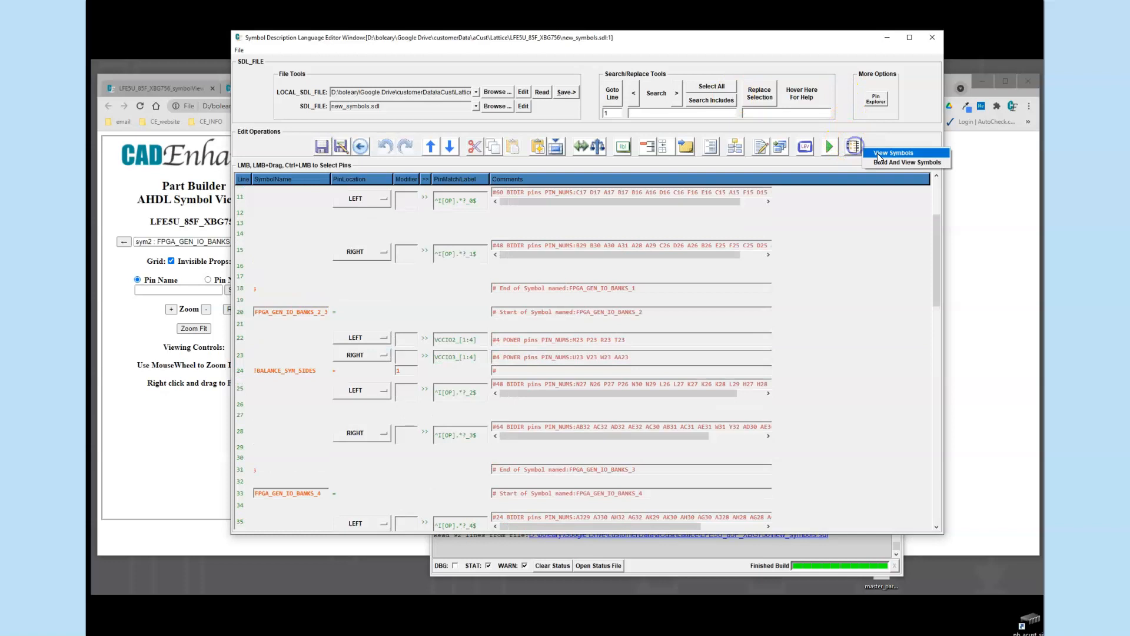
{"action": "left_click", "coordinate": [890, 162]}
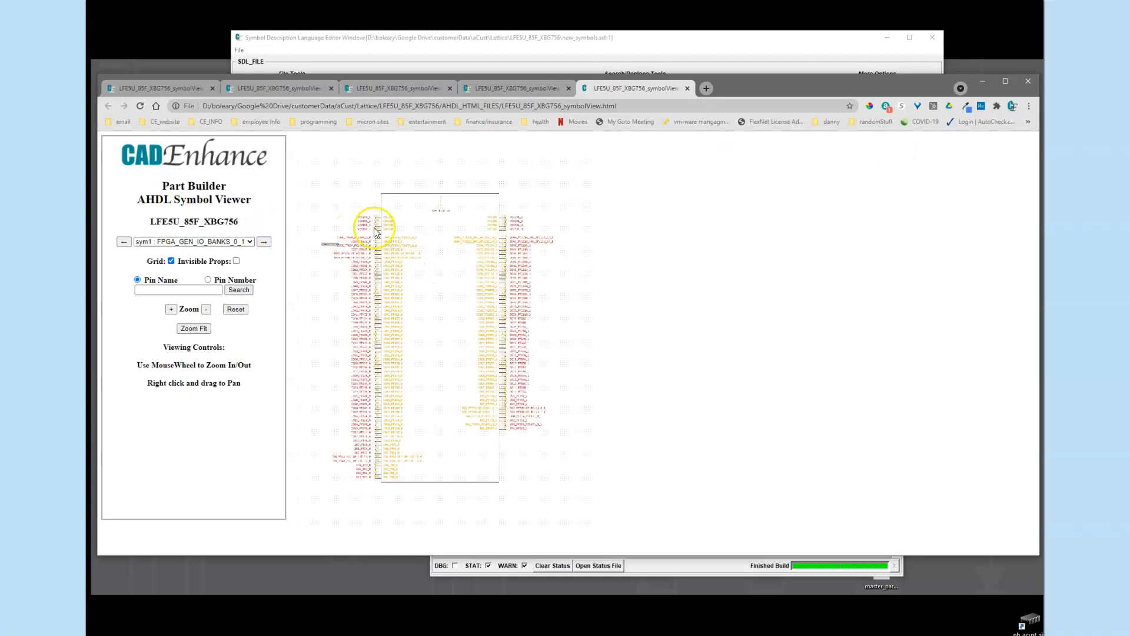
- Examine the pin layout and the spacing between power and I/O pins of FPGA_GEN_IO_BANKS_0_1 and FPGA_GEN_IO_BANKS_2_3
{"action": "scroll", "coordinate": [446, 262], "scroll_direction": "up", "scroll_amount": 5}
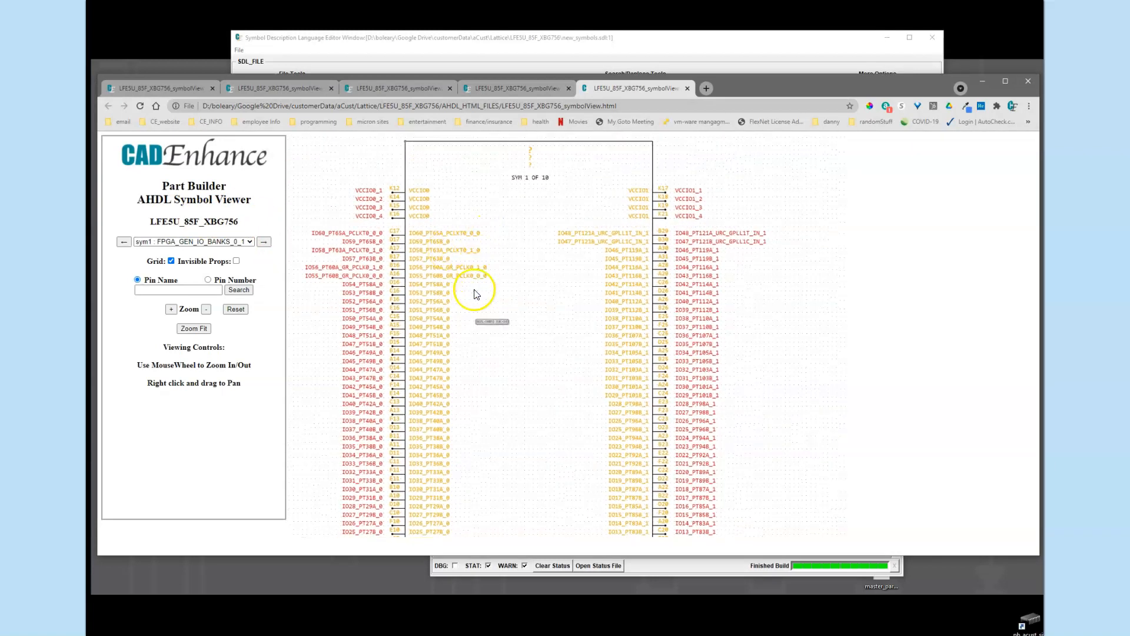
{"action": "left_click", "coordinate": [267, 242]}
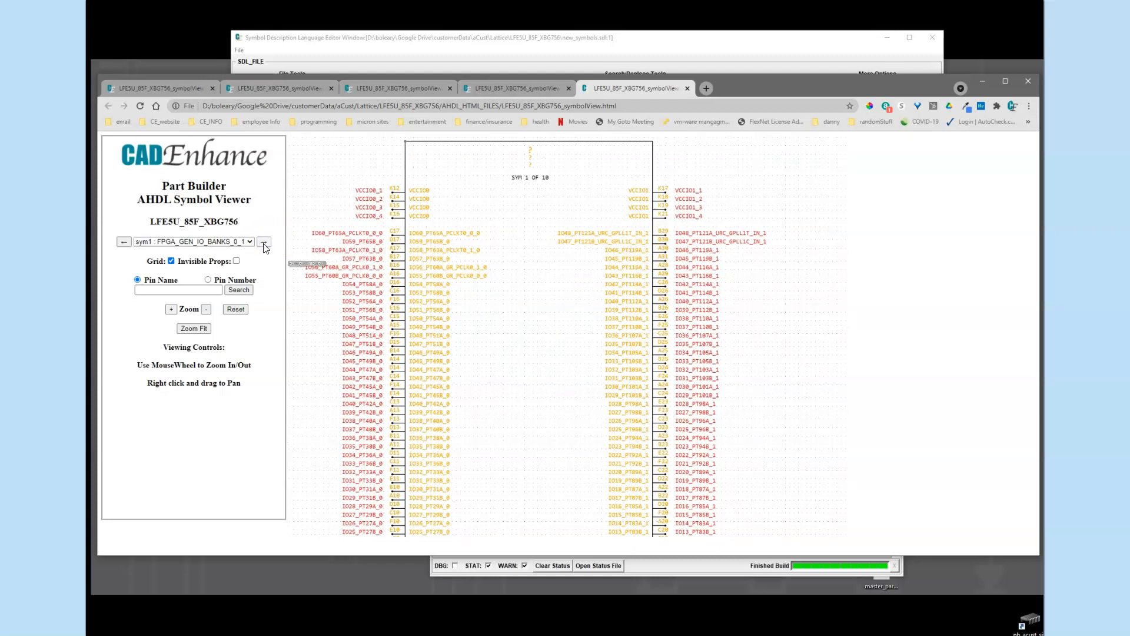
{"action": "left_click", "coordinate": [264, 243]}
{"action": "scroll", "coordinate": [405, 245], "scroll_direction": "up", "scroll_amount": 6}
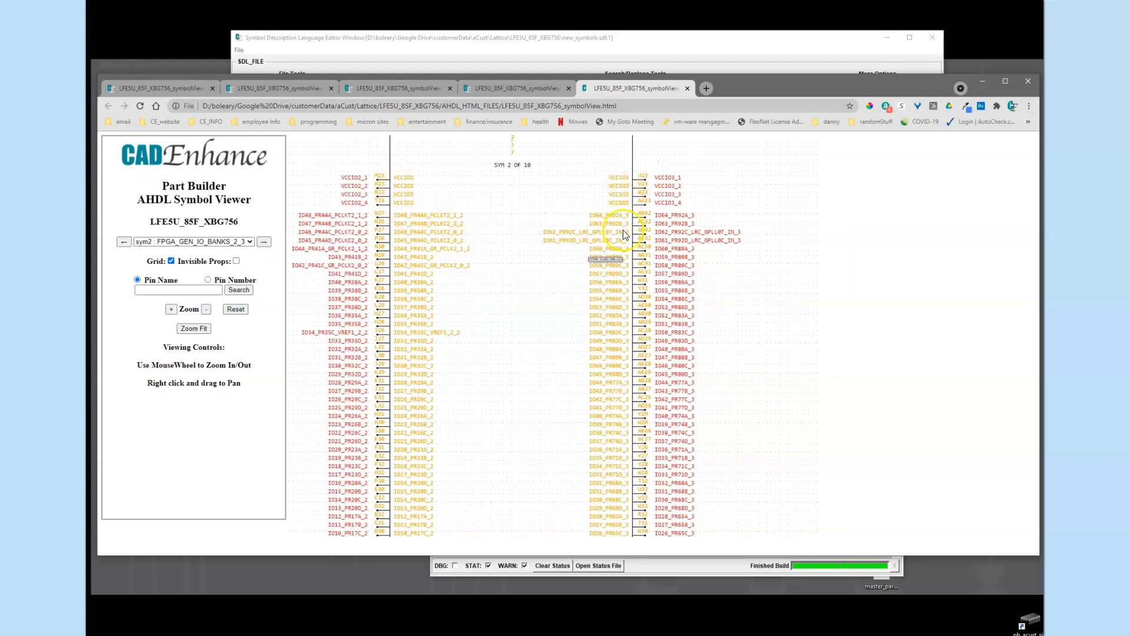
{"action": "left_click", "coordinate": [124, 242]}
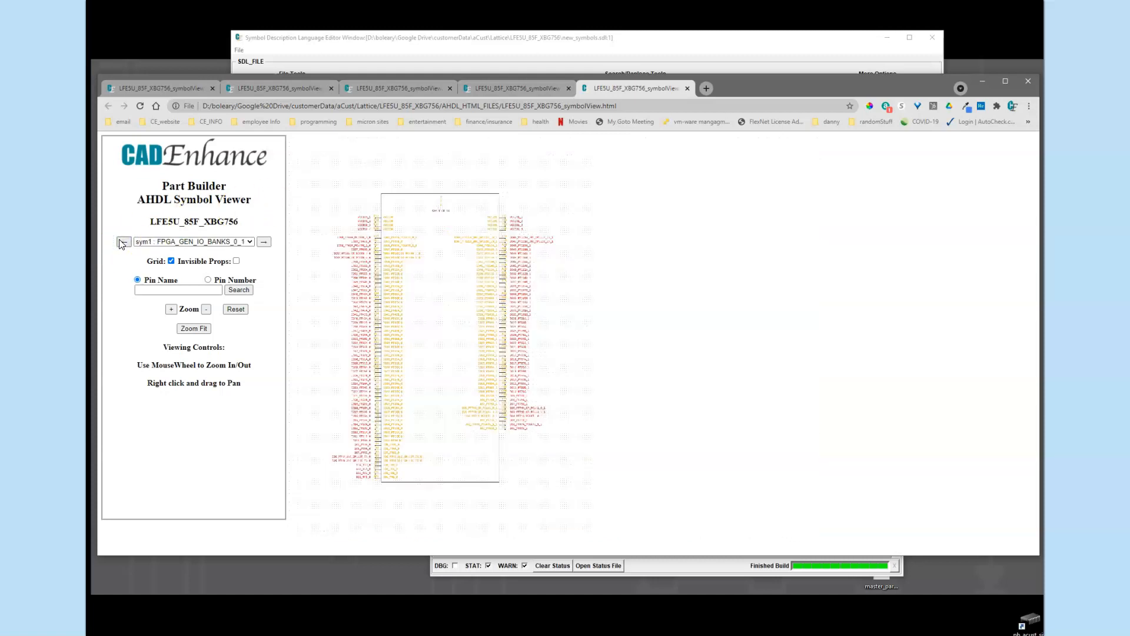
{"action": "scroll", "coordinate": [391, 228], "scroll_direction": "up", "scroll_amount": 3}
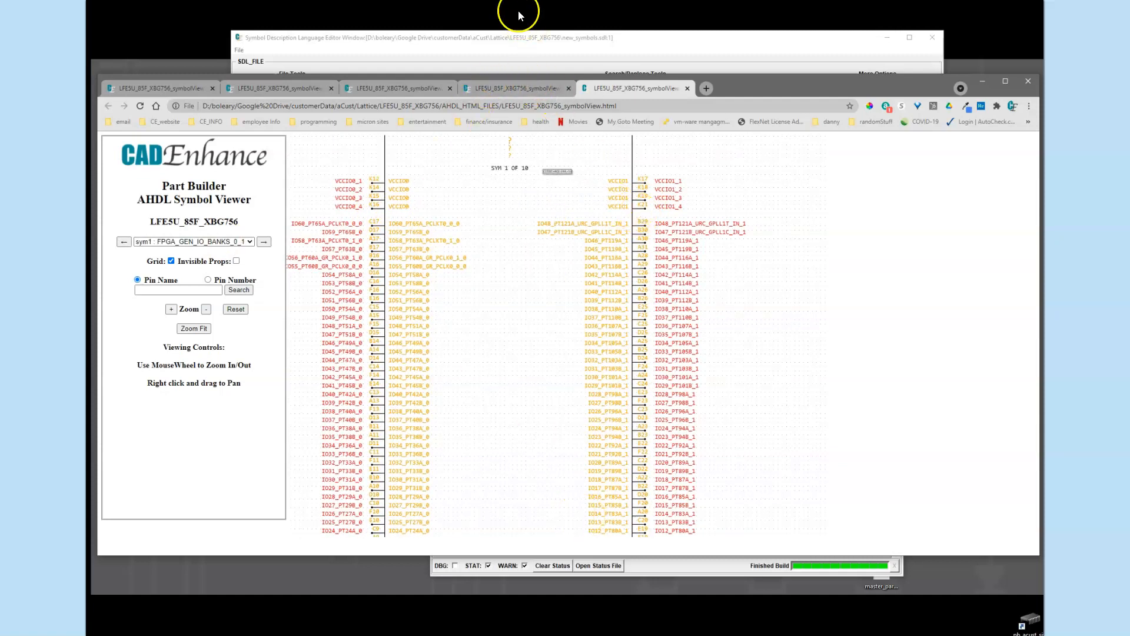
- Return to the SDL editor and set the modifier of the balance spacers on lines 10 and 24 to 3
{"action": "left_click", "coordinate": [512, 38]}
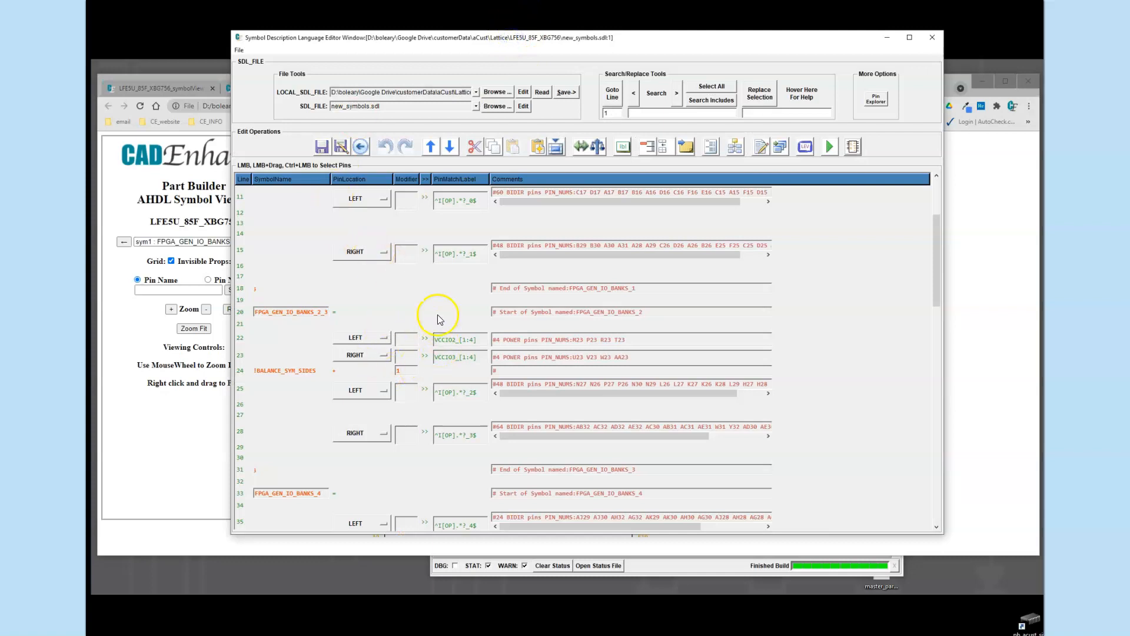
{"action": "left_click", "coordinate": [404, 232]}
{"action": "scroll", "coordinate": [403, 217], "scroll_direction": "up", "scroll_amount": 3}
{"action": "left_click", "coordinate": [394, 320]}
{"action": "left_click", "coordinate": [406, 313]}
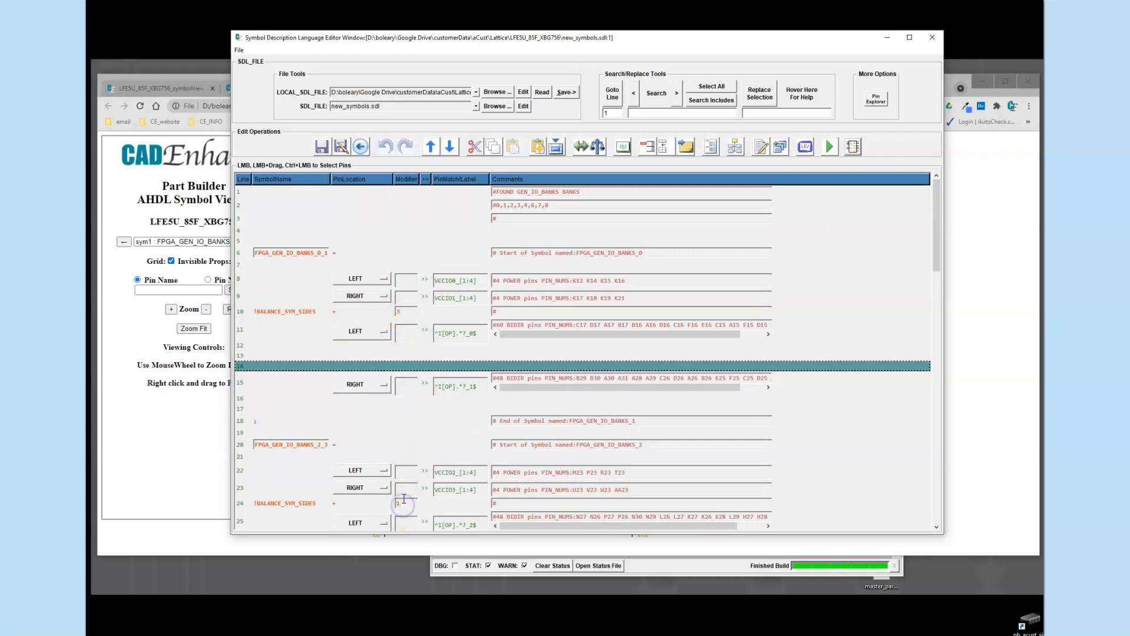
{"action": "left_click", "coordinate": [293, 503]}
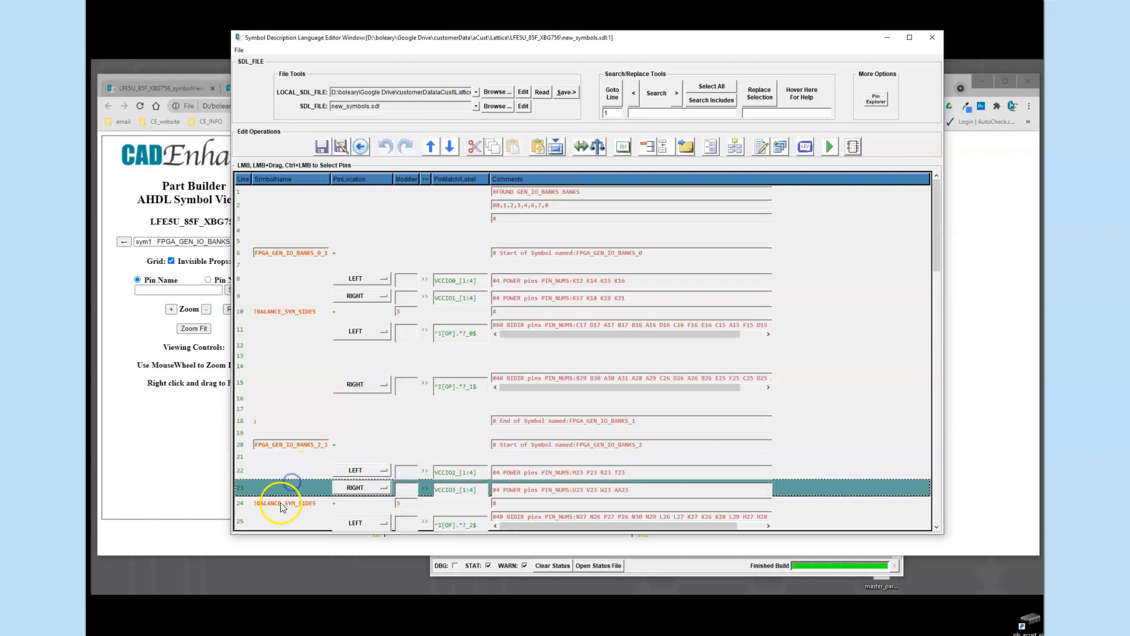
{"action": "scroll", "coordinate": [387, 447], "scroll_direction": "down", "scroll_amount": 2}
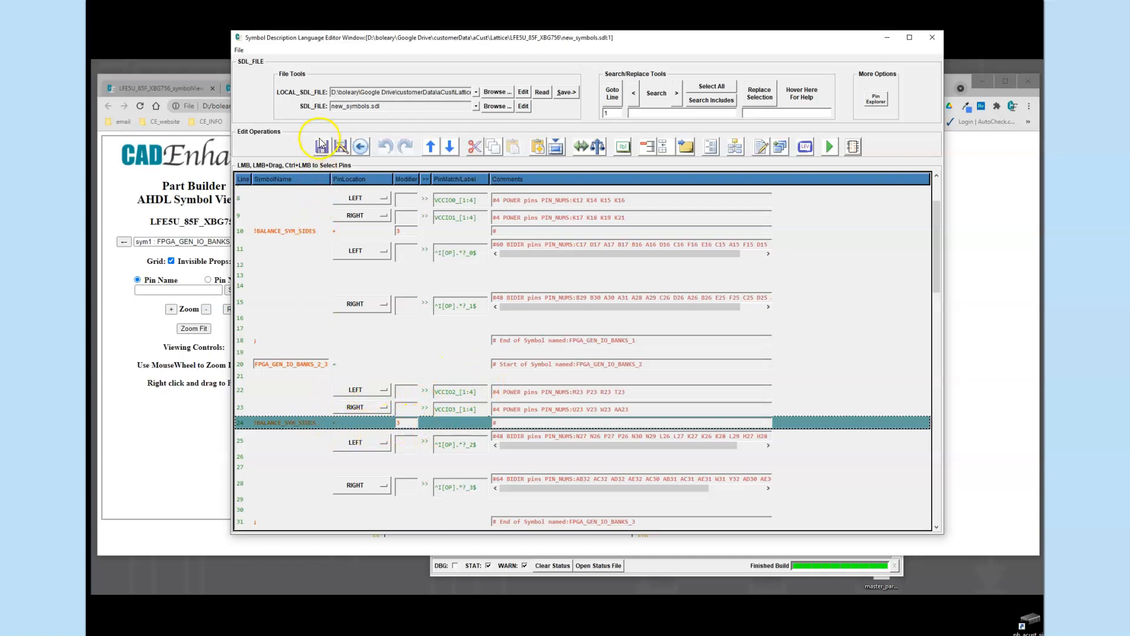
{"action": "scroll", "coordinate": [404, 378], "scroll_direction": "down", "scroll_amount": 4}
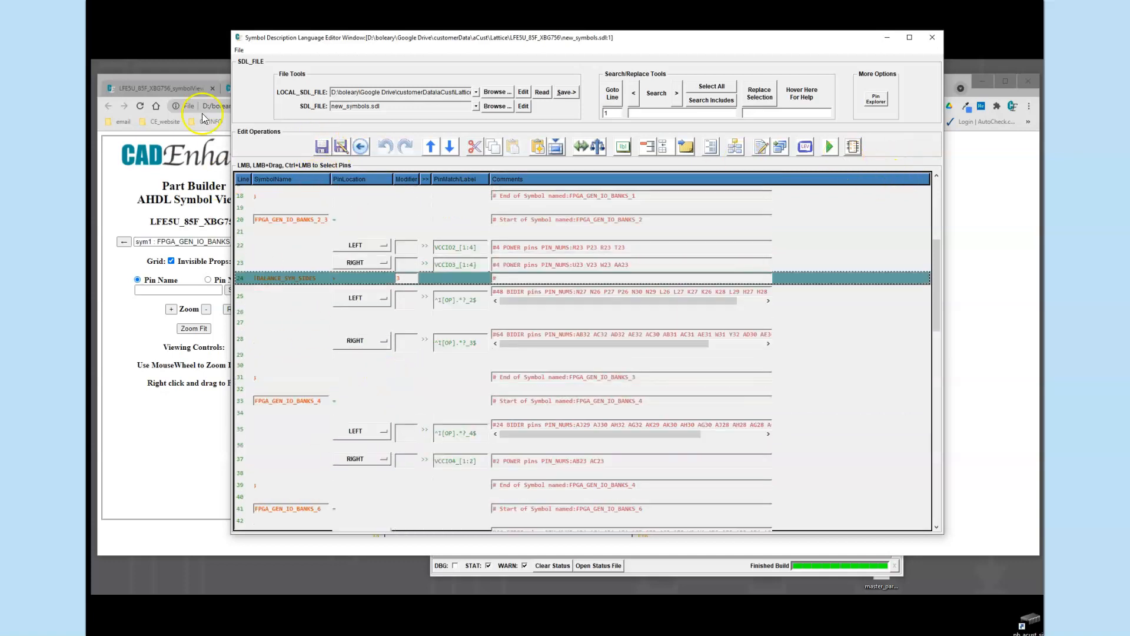
- View the FPGA_GEN_IO_BANKS_4 symbol in the symbol viewer and review the symbol list for the remaining I/O banks
{"action": "left_click", "coordinate": [210, 79]}
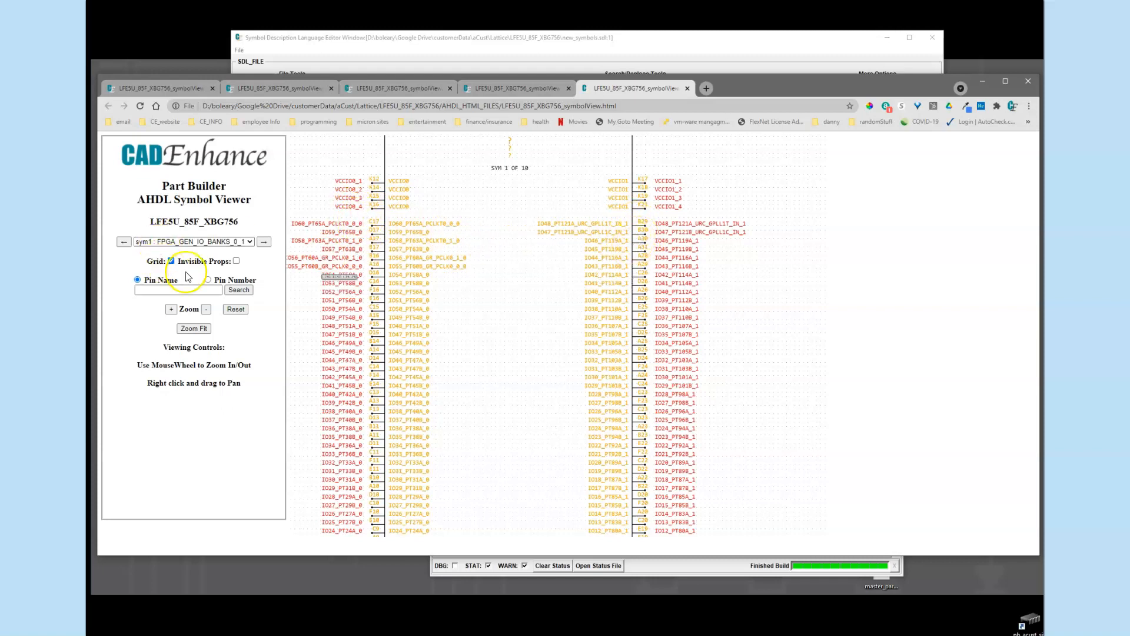
{"action": "left_click", "coordinate": [268, 242]}
{"action": "left_click", "coordinate": [268, 242]}
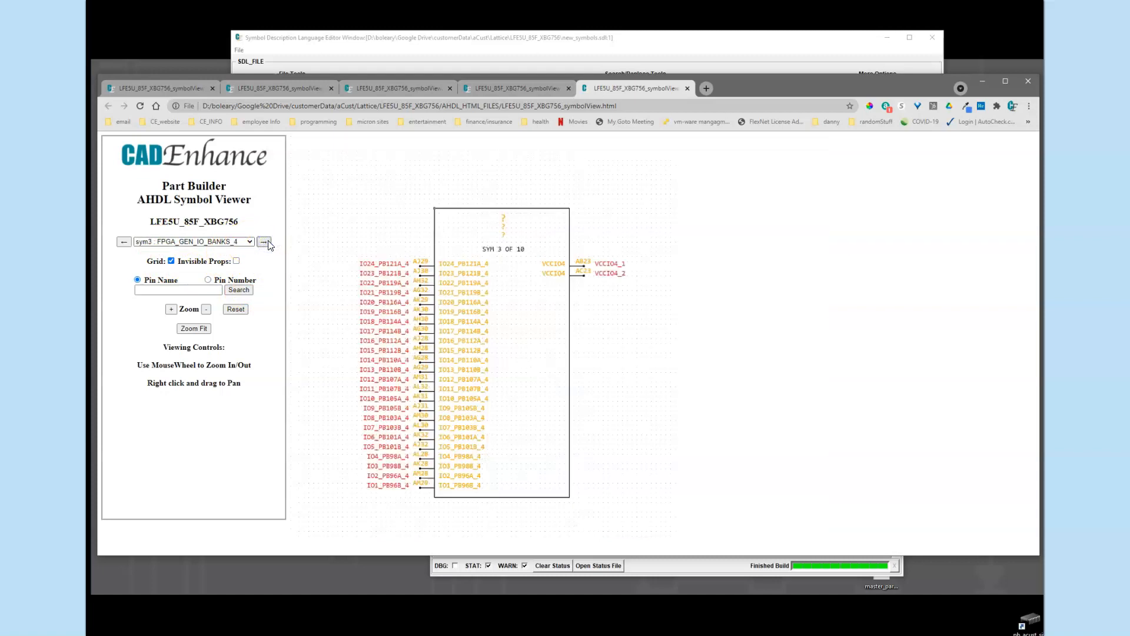
{"action": "left_click", "coordinate": [250, 241]}
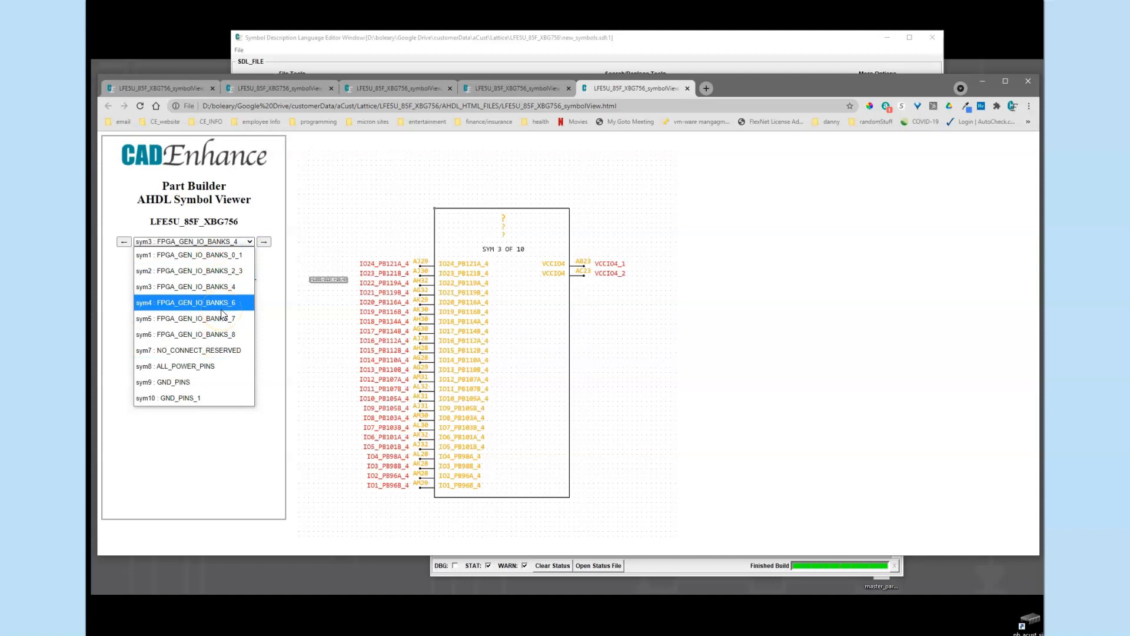
{"action": "left_click", "coordinate": [232, 295]}
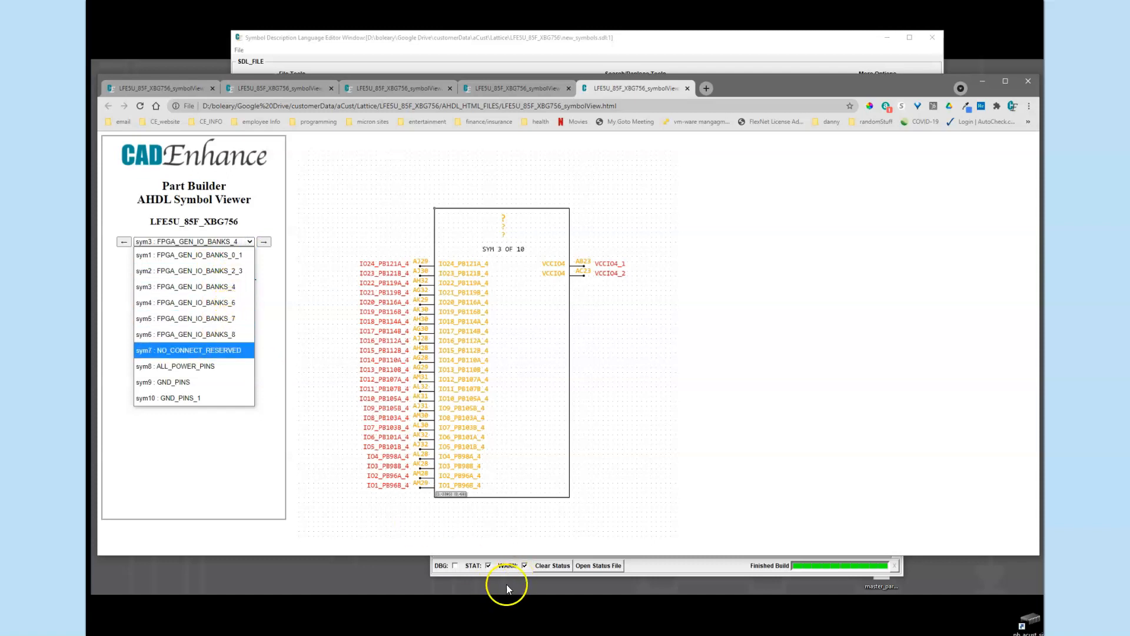
- In the SDL editor, rename FPGA_GEN_IO_BANKS_4 as FPGA_GEN_IO_BANKS_4_6 and delete lines 39 to 42 to merge FPGA_GEN_IO_BANKS_6 into it
{"action": "left_click", "coordinate": [411, 635]}
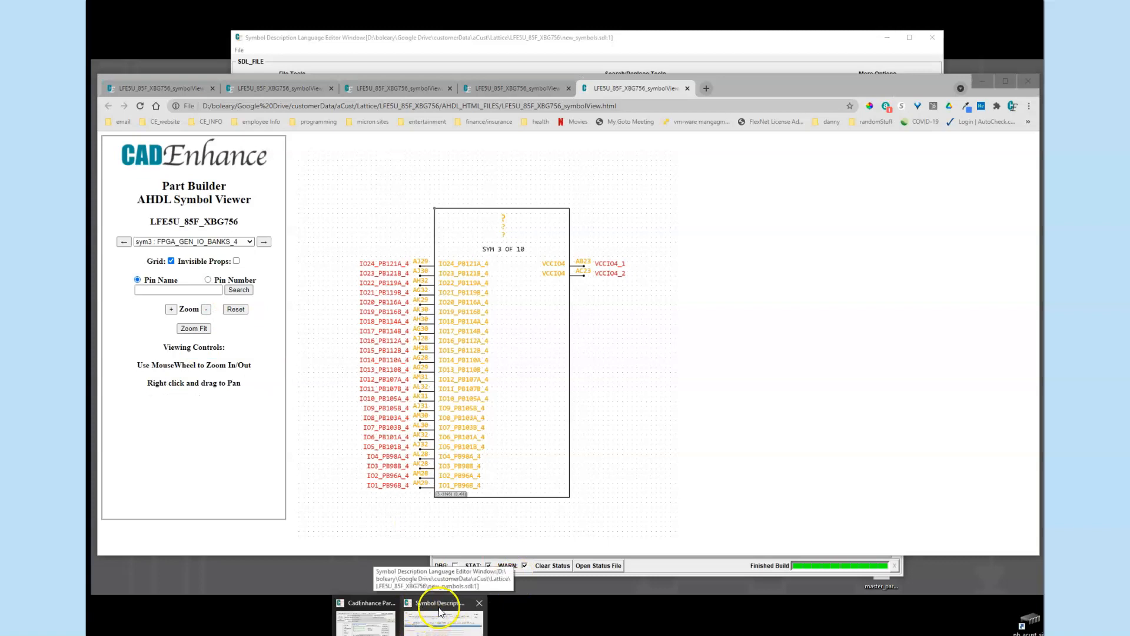
{"action": "left_click", "coordinate": [421, 616]}
{"action": "scroll", "coordinate": [298, 425], "scroll_direction": "down", "scroll_amount": 1}
{"action": "scroll", "coordinate": [298, 425], "scroll_direction": "down", "scroll_amount": 4}
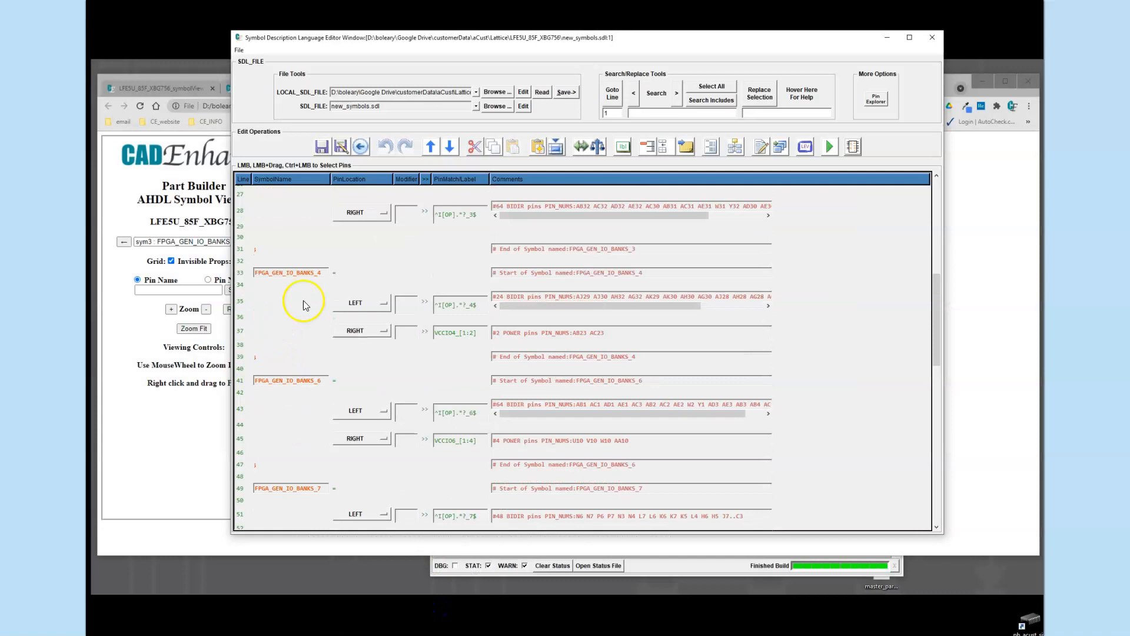
{"action": "left_click", "coordinate": [326, 273]}
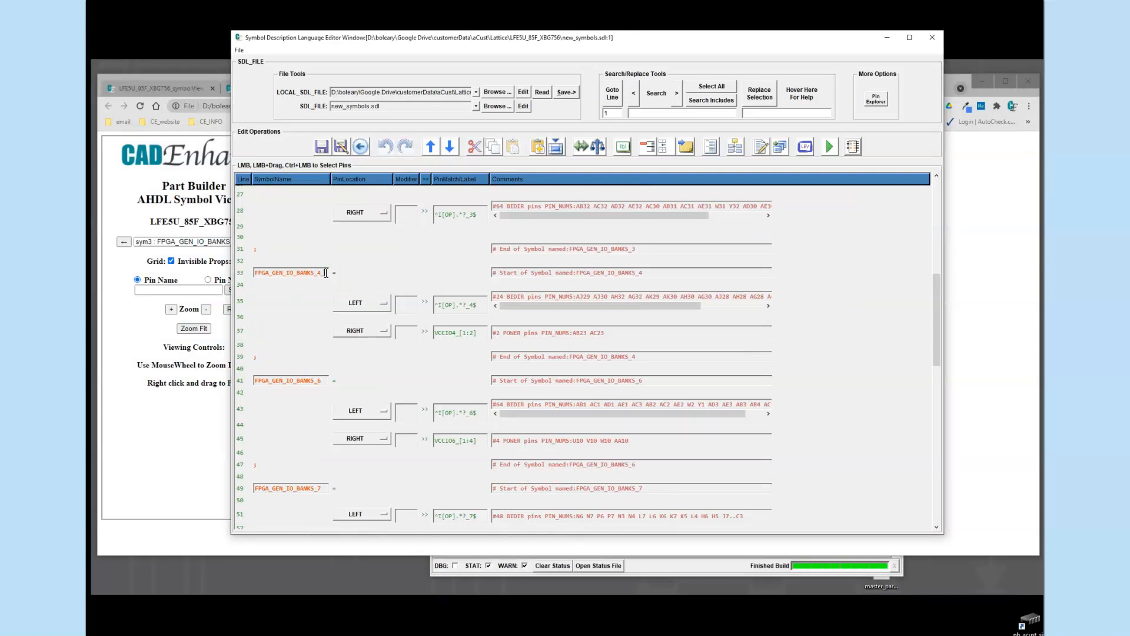
{"action": "left_click_drag", "start_coordinate": [247, 359], "coordinate": [245, 391]}
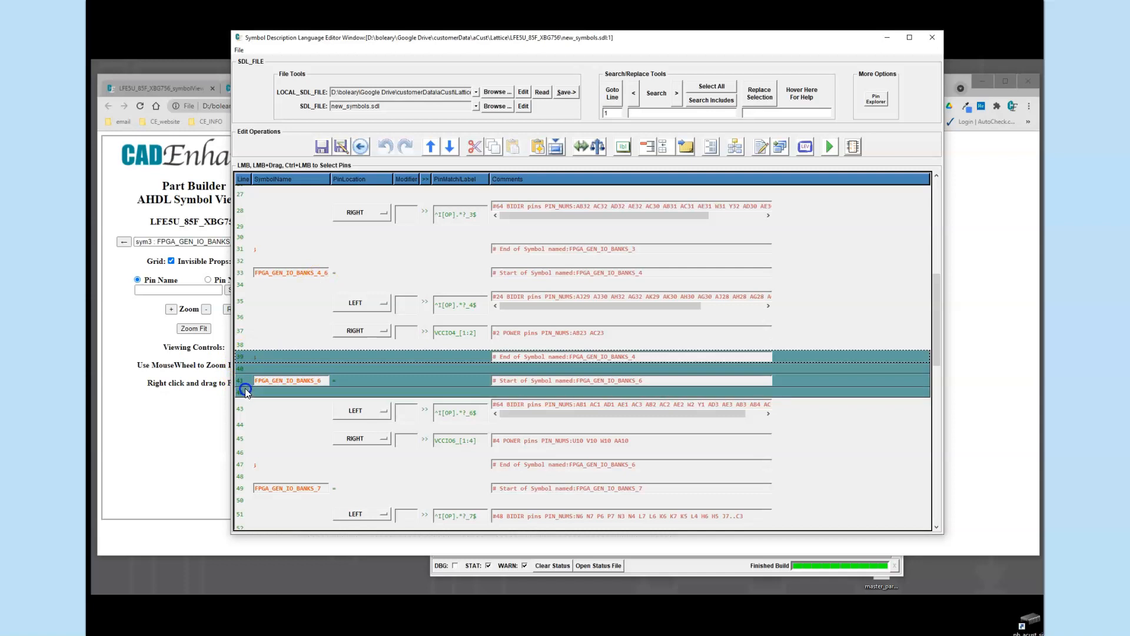
{"action": "left_click", "coordinate": [472, 145]}
- Move the VCCIO4_[1:2] and VCCIO6_[1:4] power pin lines to the start of FPGA_GEN_IO_BANKS_4_6, above its I/O pins
{"action": "left_click", "coordinate": [387, 328]}
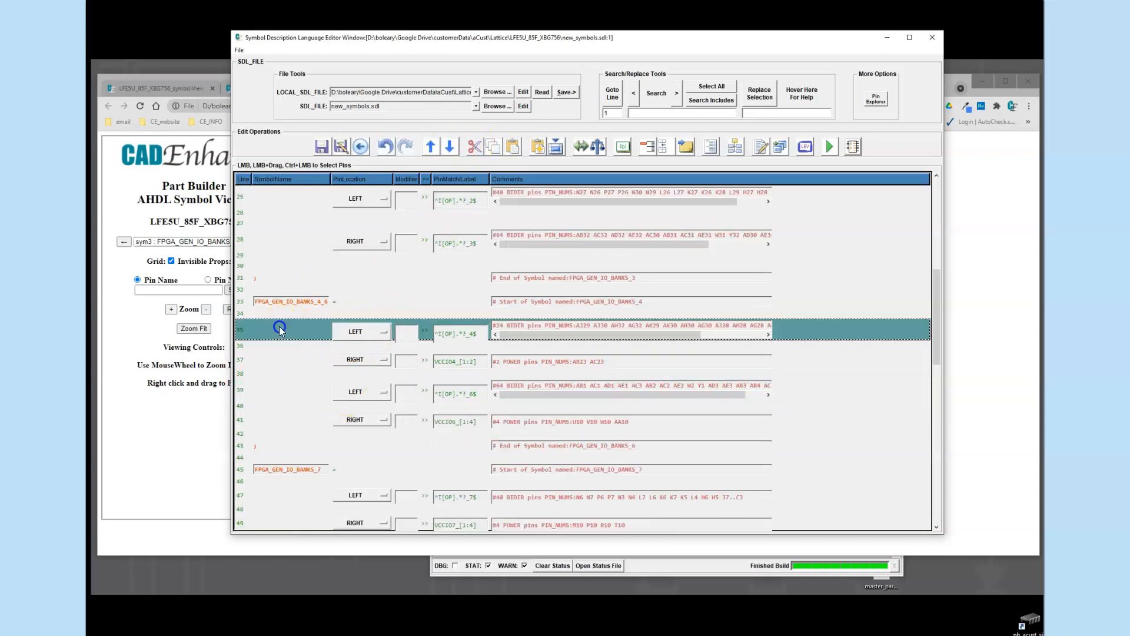
{"action": "left_click", "coordinate": [272, 417]}
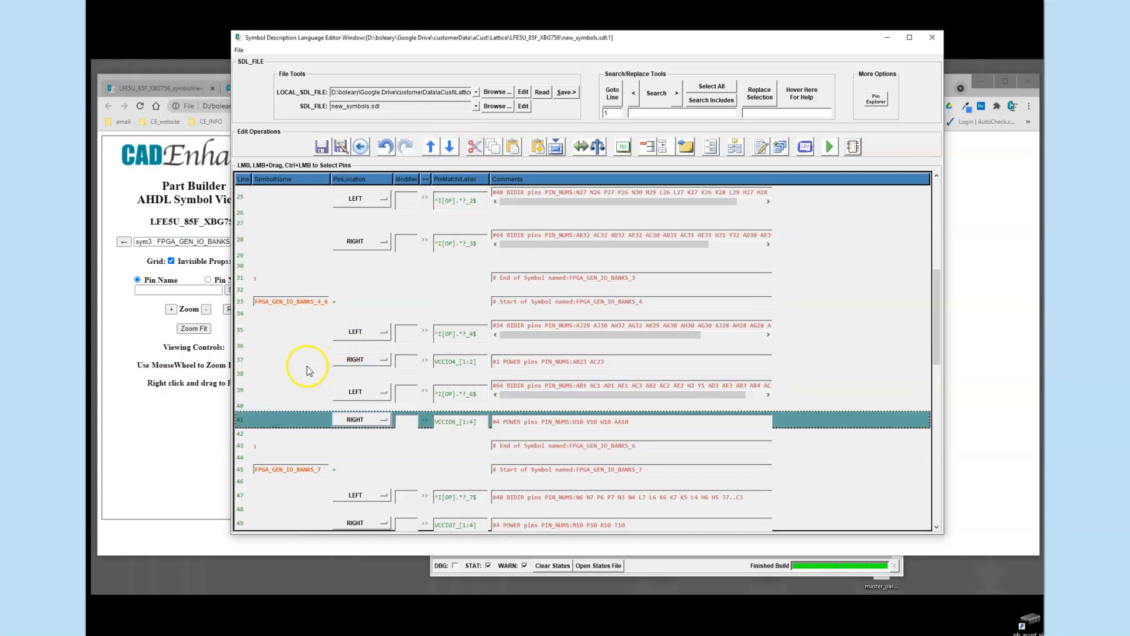
{"action": "left_click", "coordinate": [263, 362]}
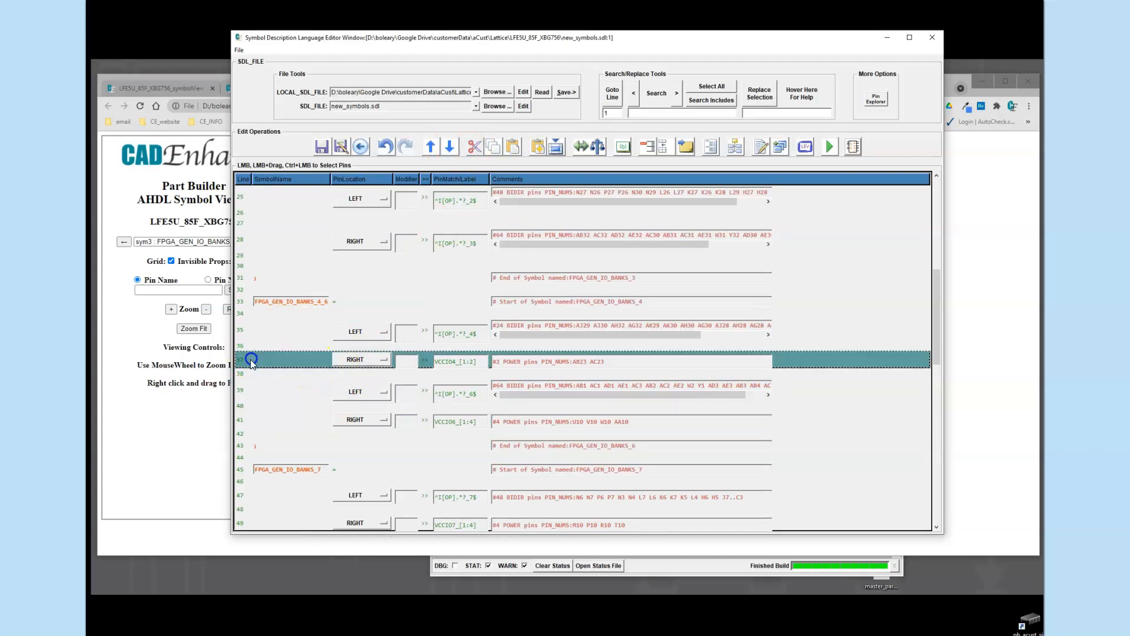
{"action": "left_click", "coordinate": [254, 419], "text": "ctrl"}
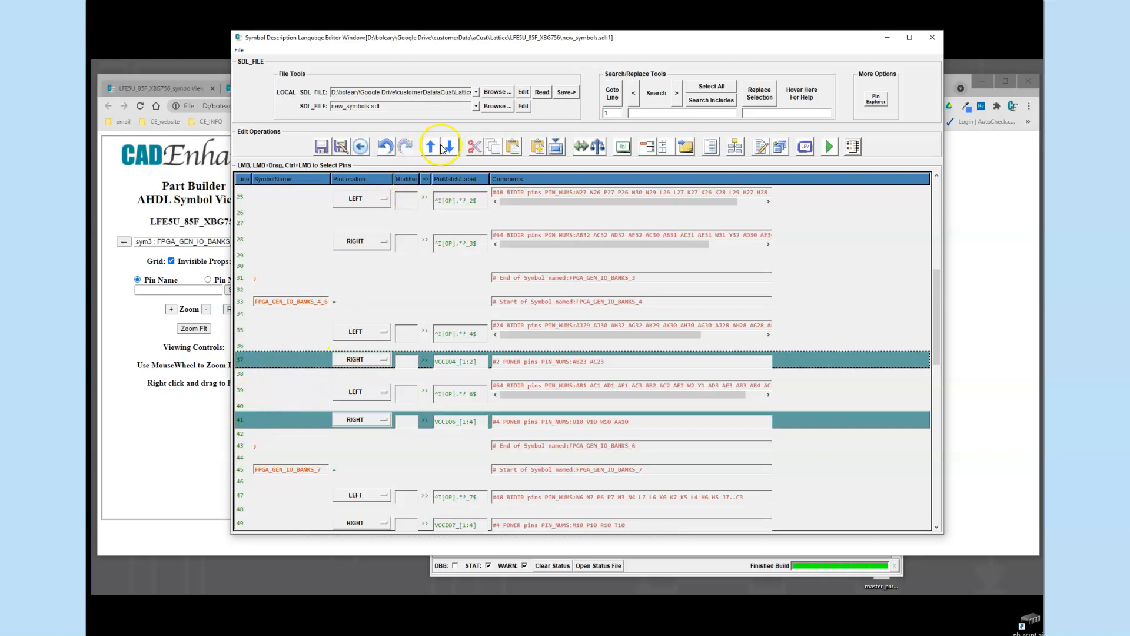
{"action": "left_click", "coordinate": [474, 150]}
{"action": "left_click", "coordinate": [241, 329]}
{"action": "left_click", "coordinate": [242, 344]}
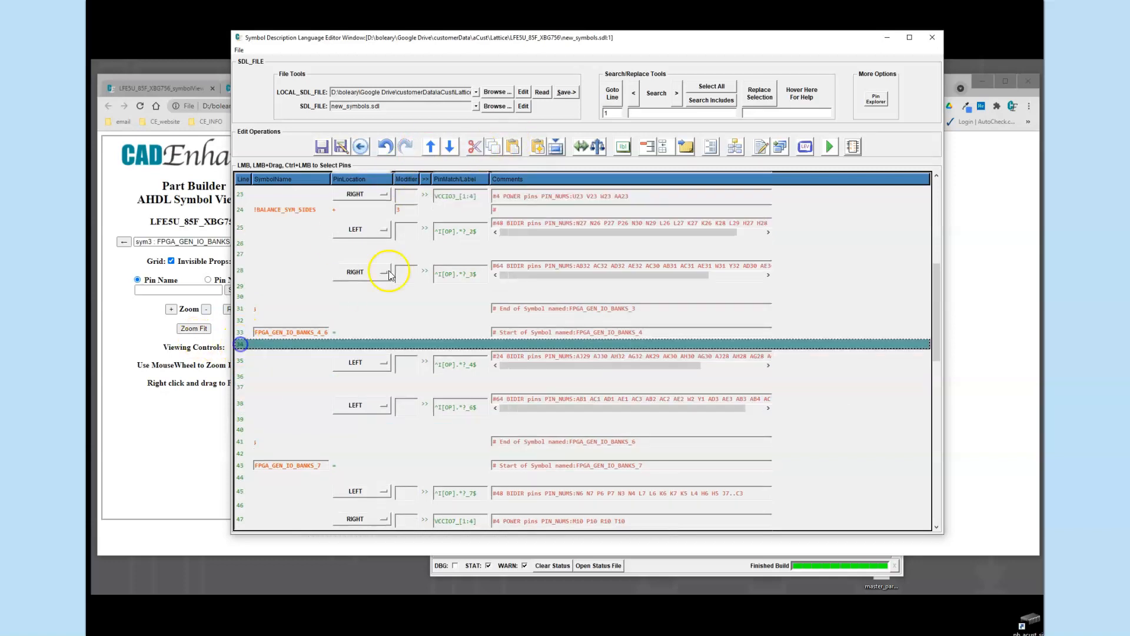
{"action": "left_click", "coordinate": [514, 147]}
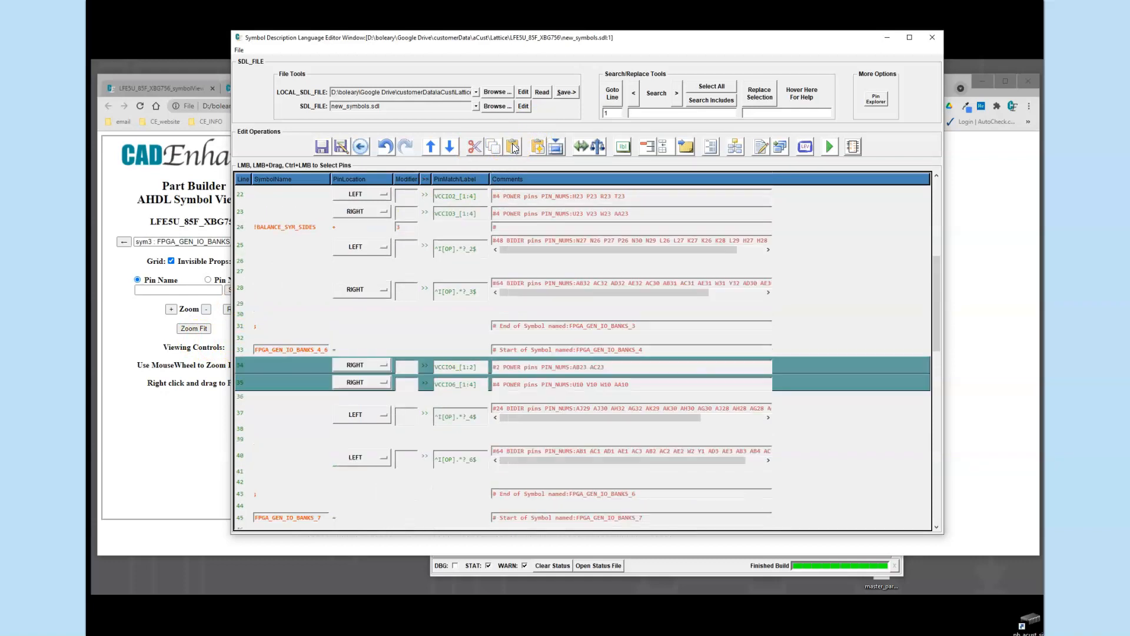
- Set the pin location of VCCIO4_[1:2] to LEFT and of VCCIO6_[1:4] to RIGHT
{"action": "left_click", "coordinate": [384, 383]}
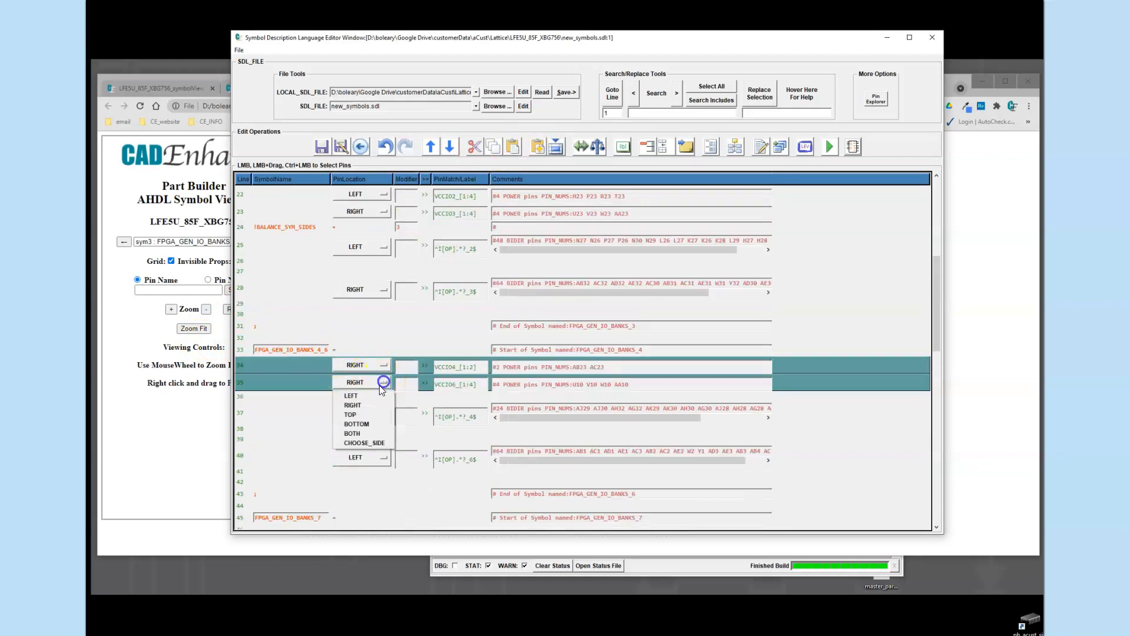
{"action": "left_click", "coordinate": [372, 412]}
{"action": "left_click", "coordinate": [384, 365]}
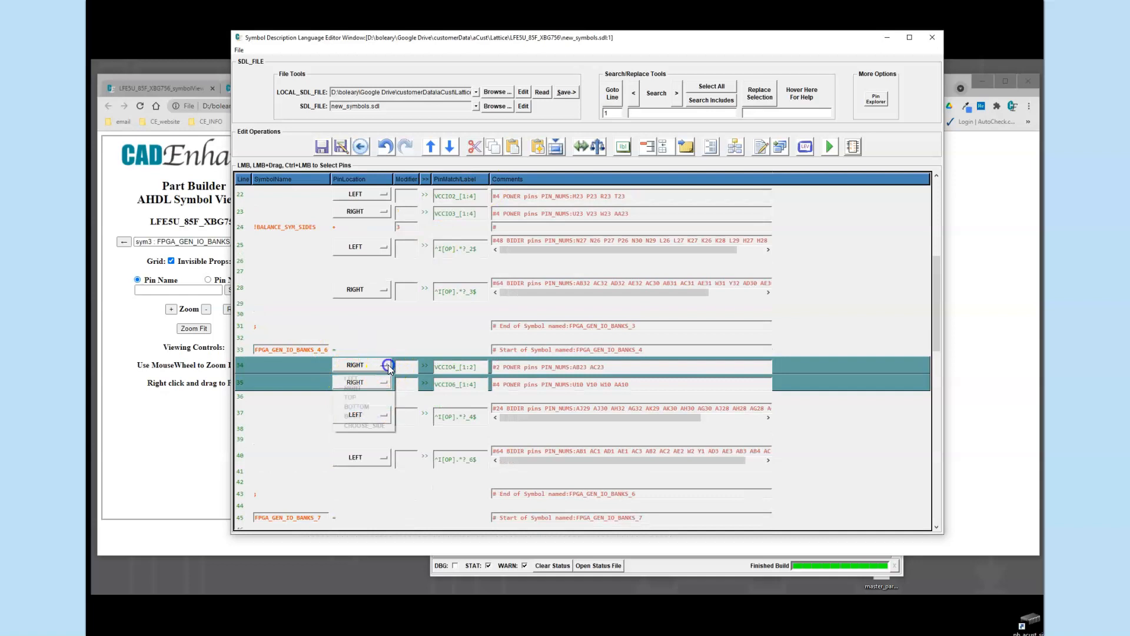
{"action": "left_click", "coordinate": [382, 376]}
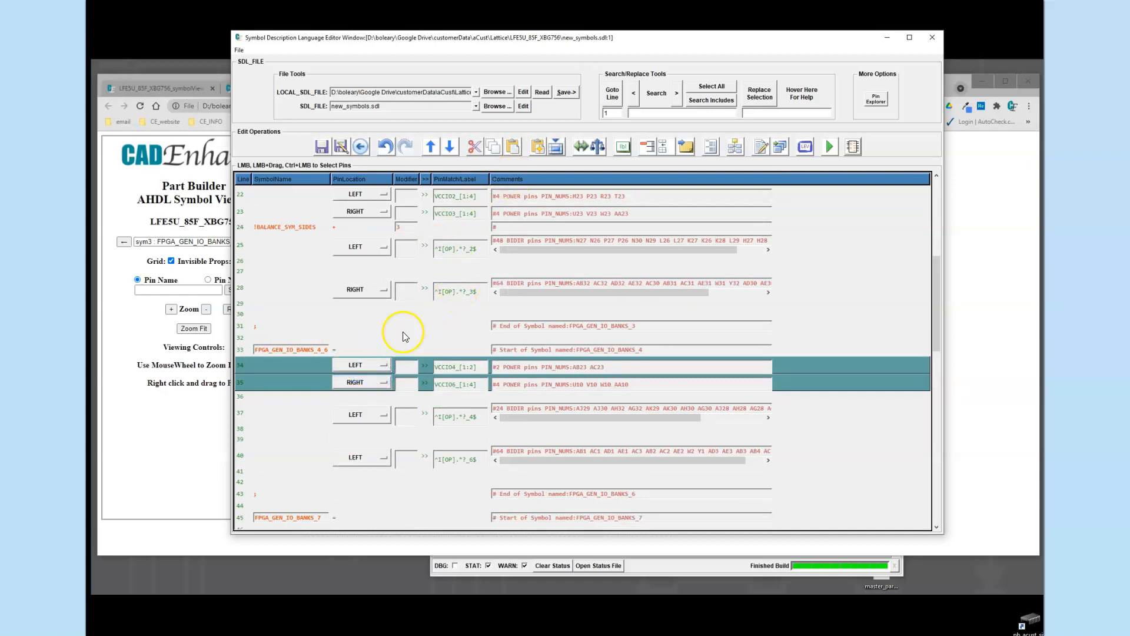
- Insert a balance symbol sides spacer below the power pins of FPGA_GEN_IO_BANKS_4_6 and set its modifier to 3
{"action": "left_click", "coordinate": [275, 406]}
{"action": "left_click", "coordinate": [589, 146]}
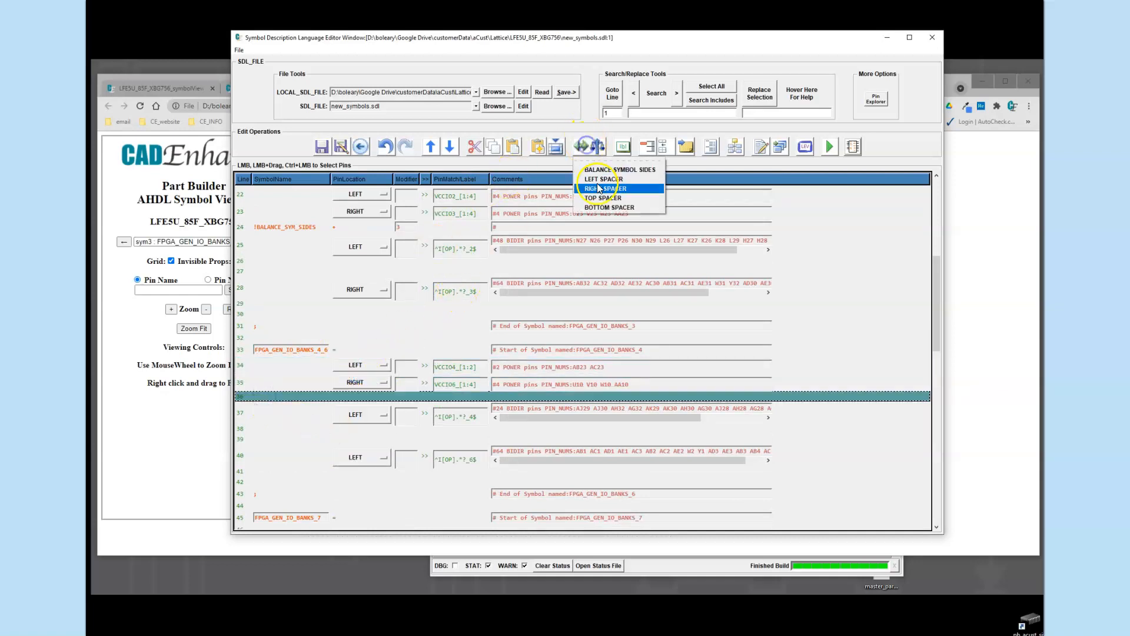
{"action": "left_click", "coordinate": [606, 172]}
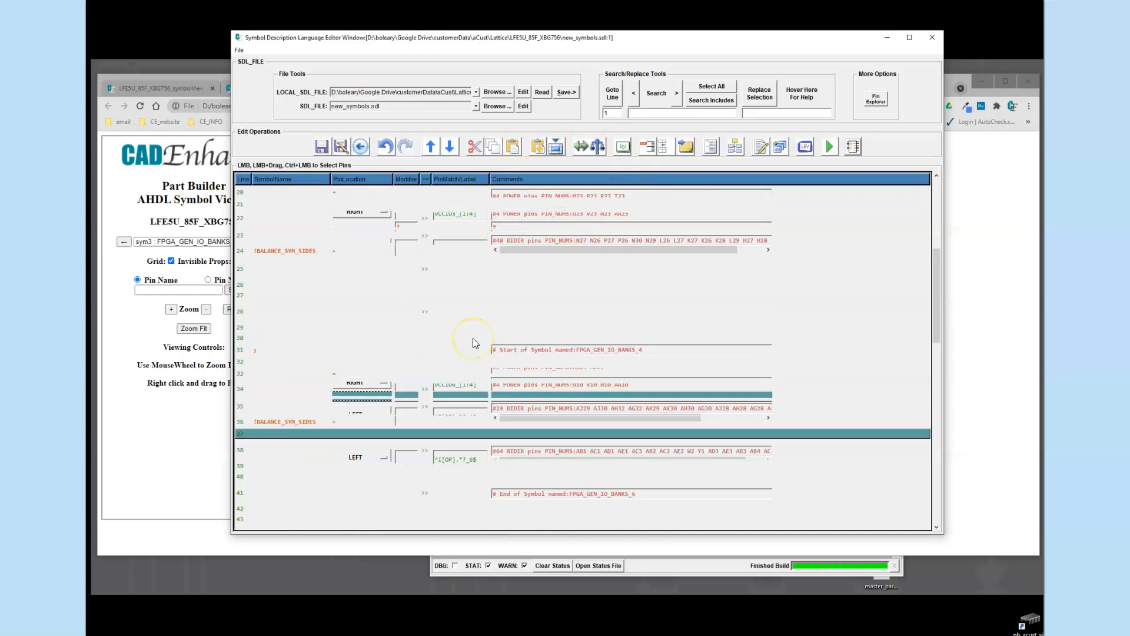
{"action": "left_click", "coordinate": [412, 419]}
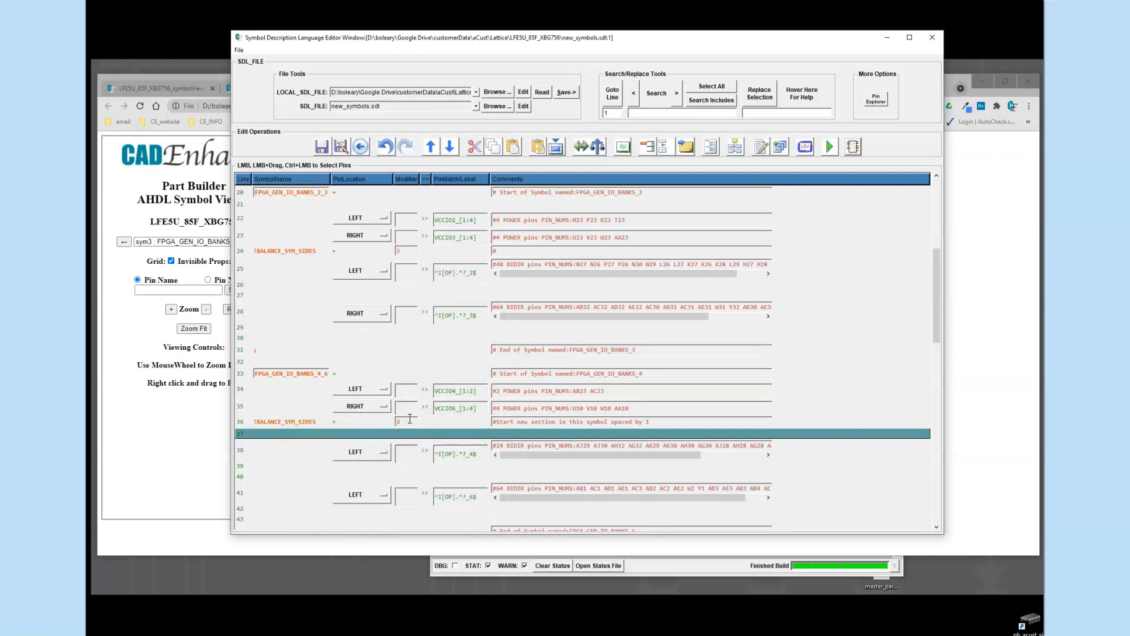
- Set the pin location of the bank 6 I/O pins in FPGA_GEN_IO_BANKS_4_6 to RIGHT
{"action": "left_click", "coordinate": [293, 450]}
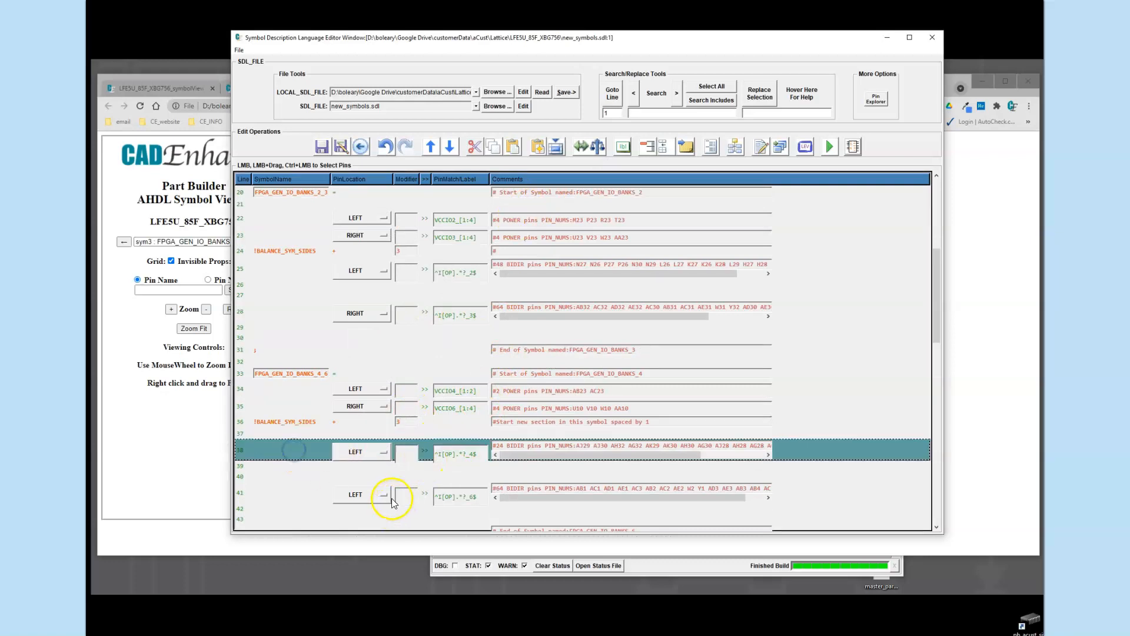
{"action": "left_click", "coordinate": [383, 495]}
{"action": "left_click", "coordinate": [372, 518]}
{"action": "left_click", "coordinate": [285, 473]}
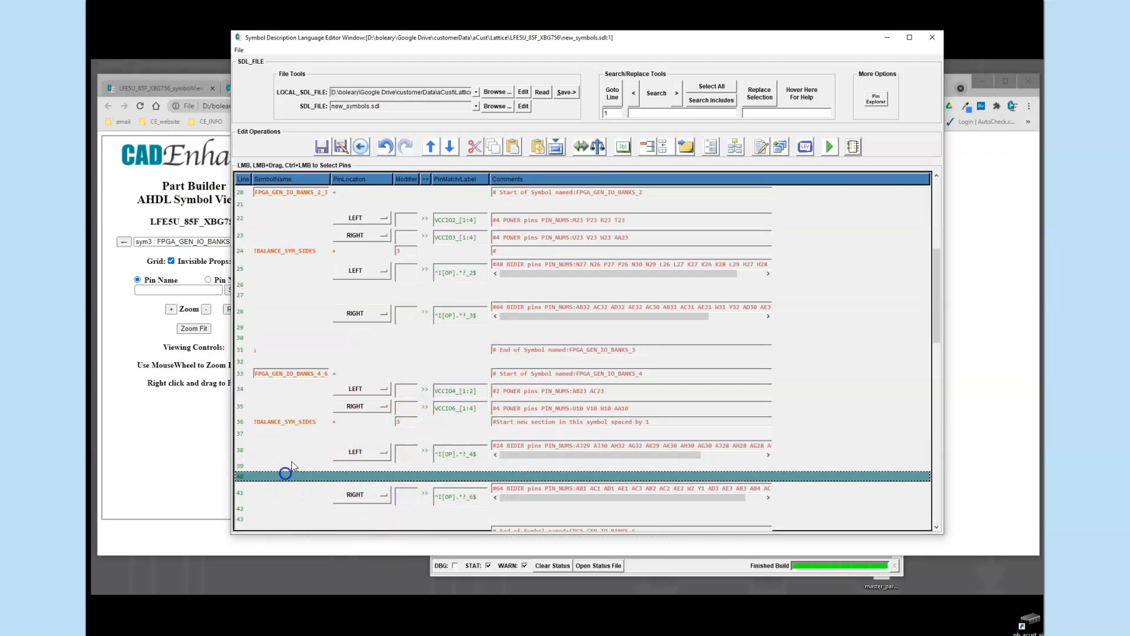
- Delete lines 52 to 55 between FPGA_GEN_IO_BANKS_7 and FPGA_GEN_IO_BANKS_8 to merge bank 8 into the bank 7 symbol
{"action": "scroll", "coordinate": [283, 462], "scroll_direction": "down", "scroll_amount": 5}
{"action": "left_click", "coordinate": [257, 215]}
{"action": "left_click", "coordinate": [257, 227]}
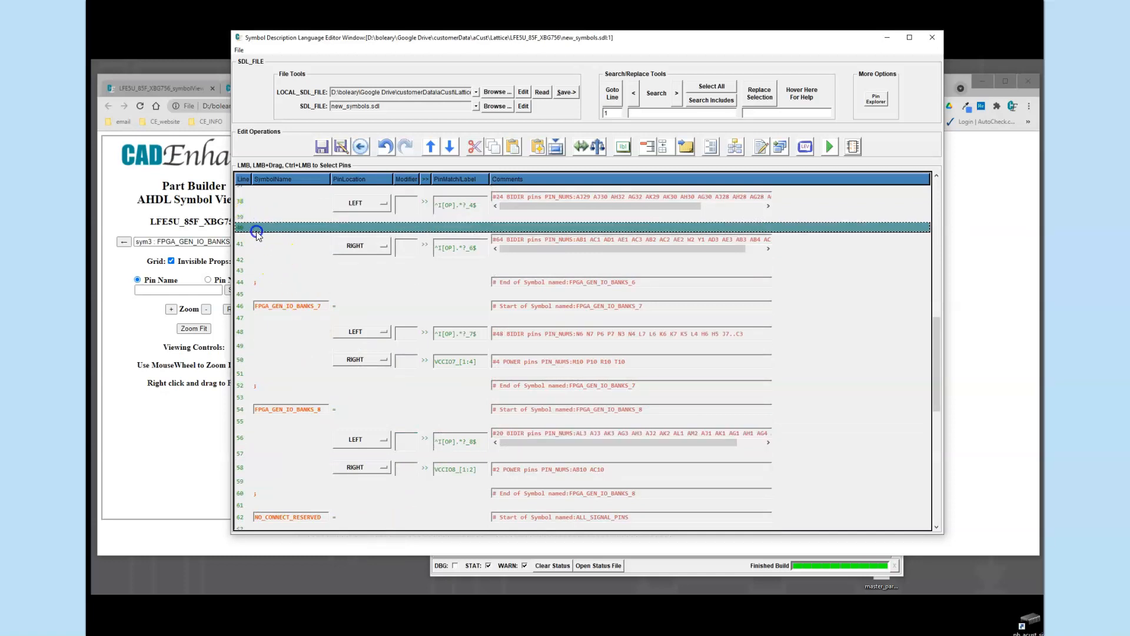
{"action": "left_click", "coordinate": [245, 333]}
{"action": "left_click", "coordinate": [248, 360]}
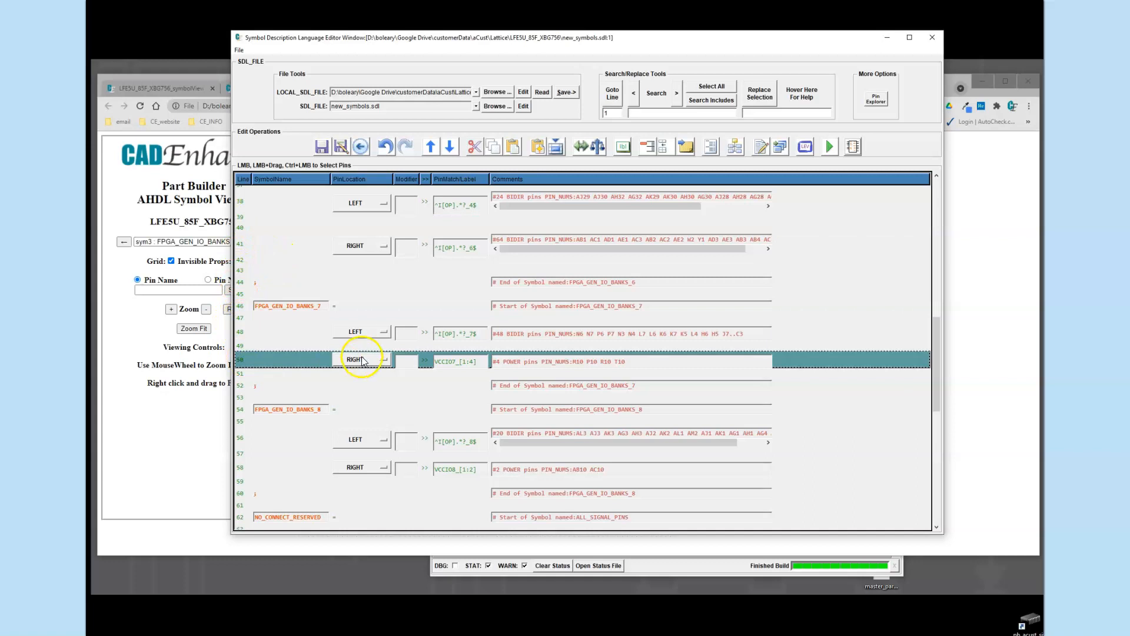
{"action": "scroll", "coordinate": [356, 362], "scroll_direction": "down", "scroll_amount": 4}
{"action": "scroll", "coordinate": [330, 330], "scroll_direction": "up", "scroll_amount": 3}
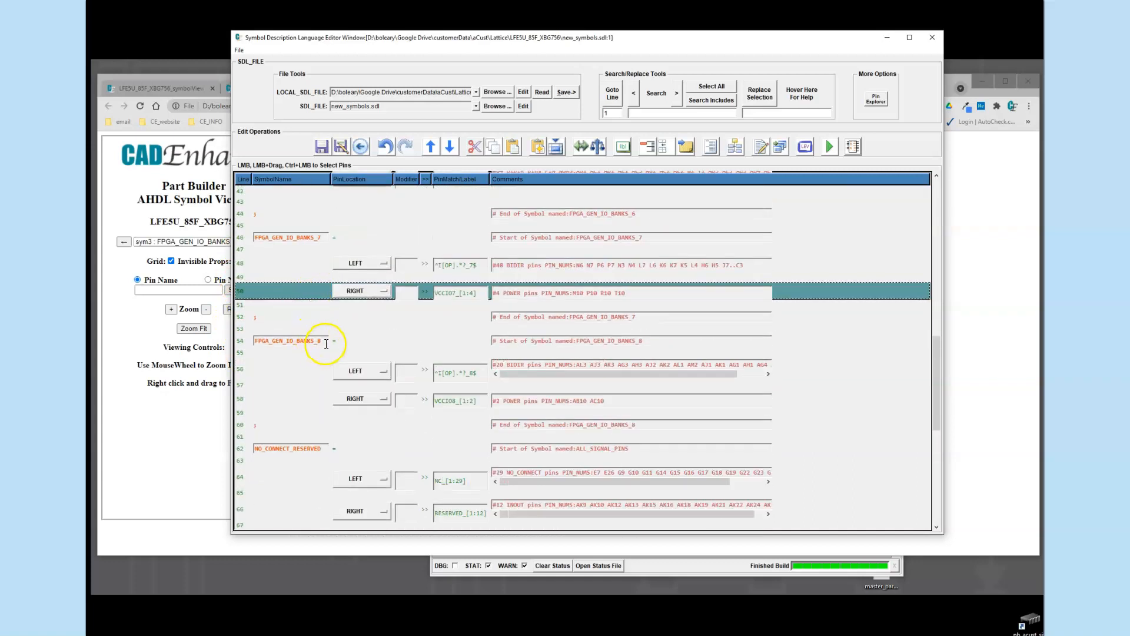
{"action": "left_click", "coordinate": [243, 426]}
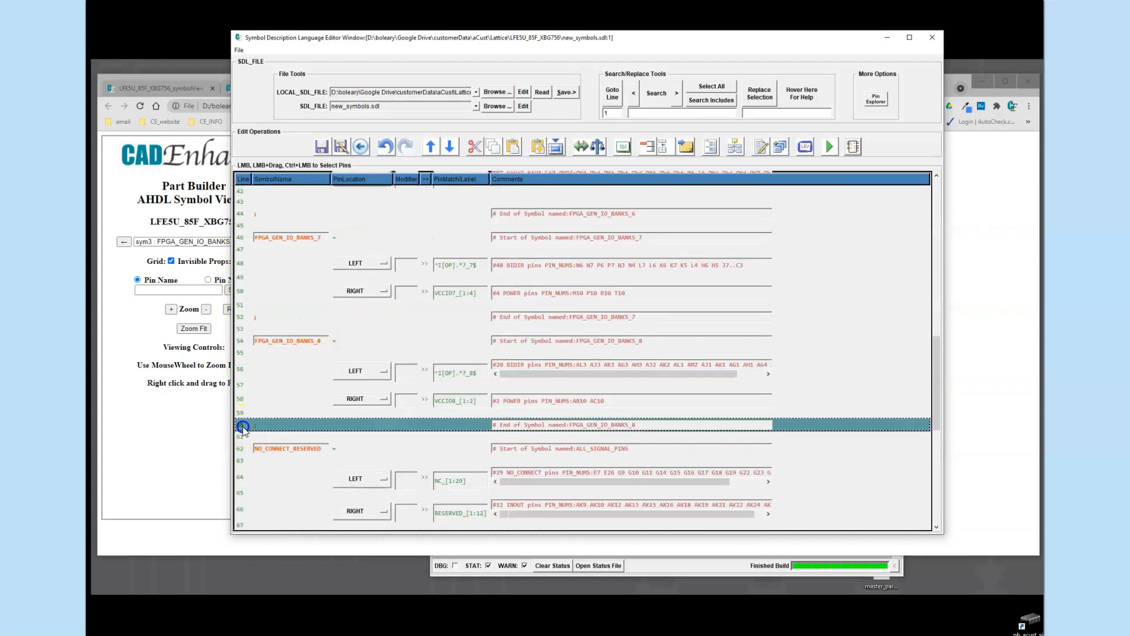
{"action": "left_click_drag", "start_coordinate": [245, 316], "coordinate": [245, 351]}
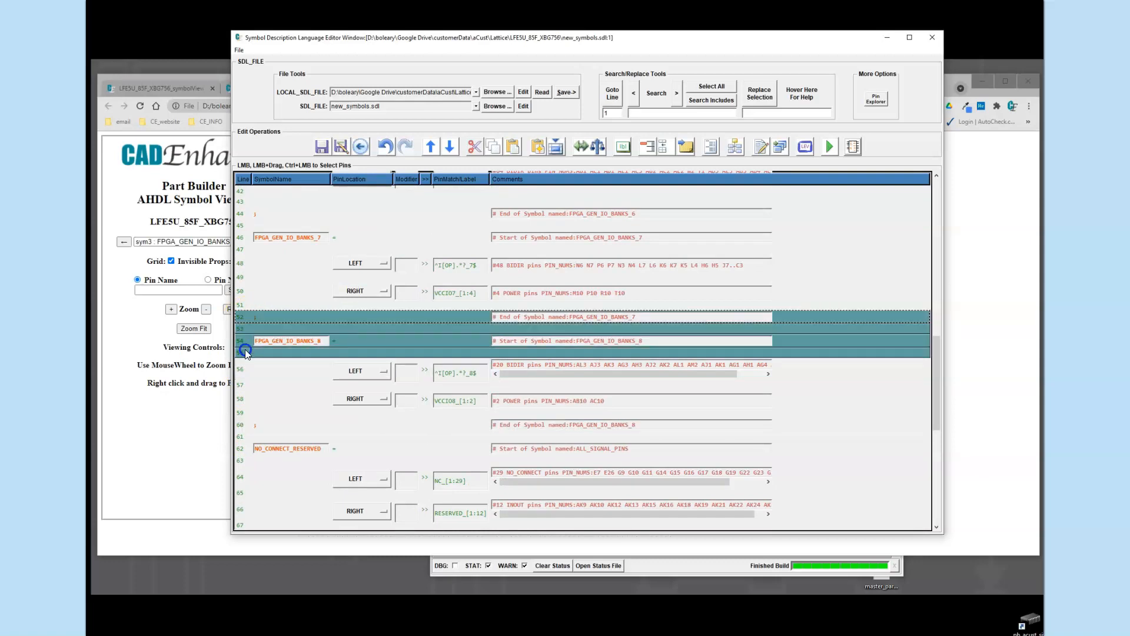
{"action": "left_click", "coordinate": [477, 146]}
- Move the VCCIO7_[1:4] and VCCIO8_[1:2] power pin lines above the bank 7 I/O pins
{"action": "left_click", "coordinate": [258, 314]}
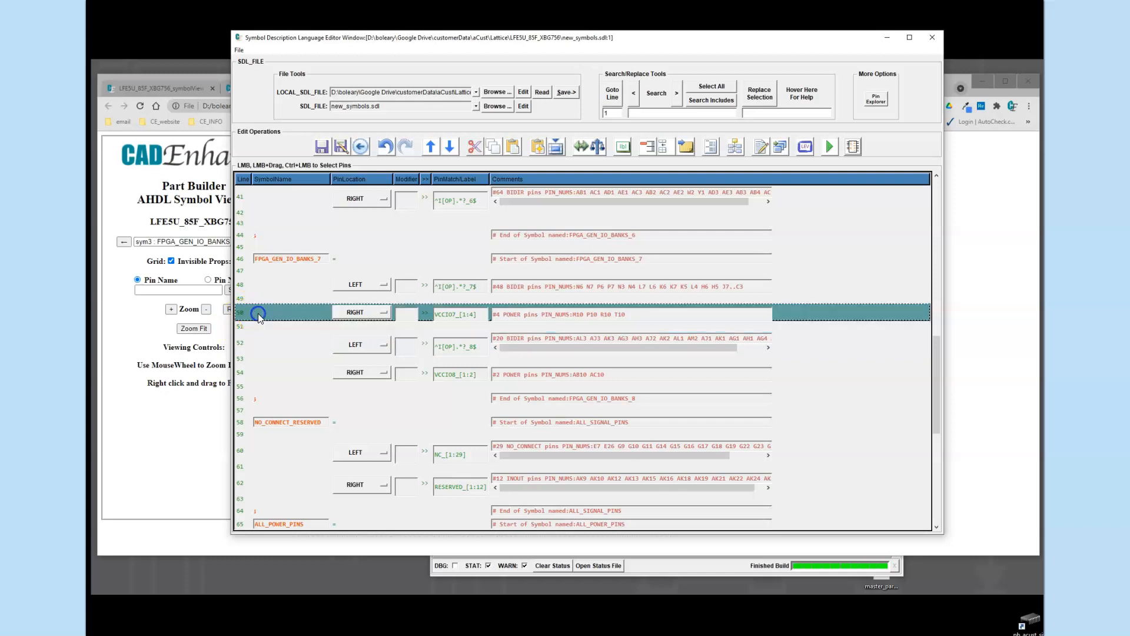
{"action": "left_click", "coordinate": [255, 374], "text": "ctrl"}
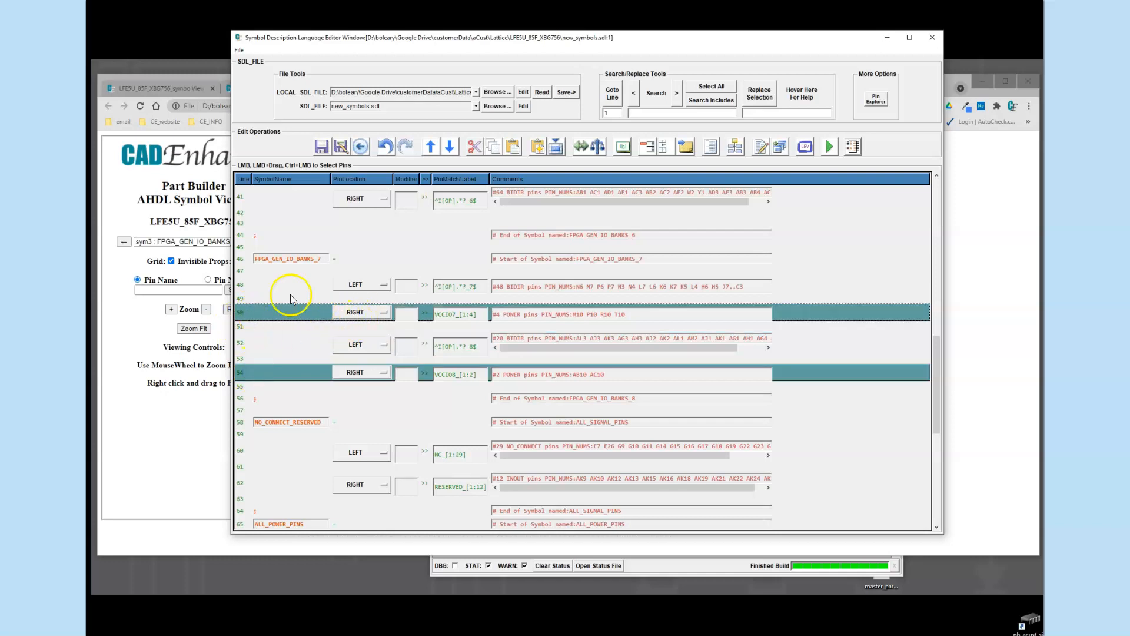
{"action": "key", "text": "Delete"}
{"action": "left_click", "coordinate": [268, 303]}
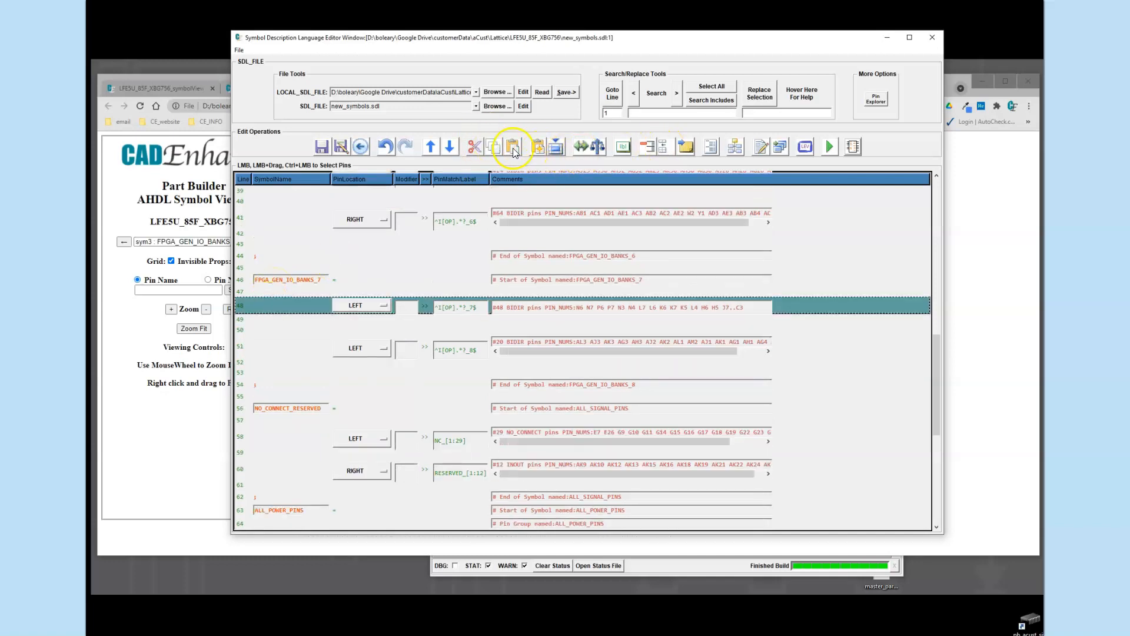
{"action": "left_click", "coordinate": [505, 154]}
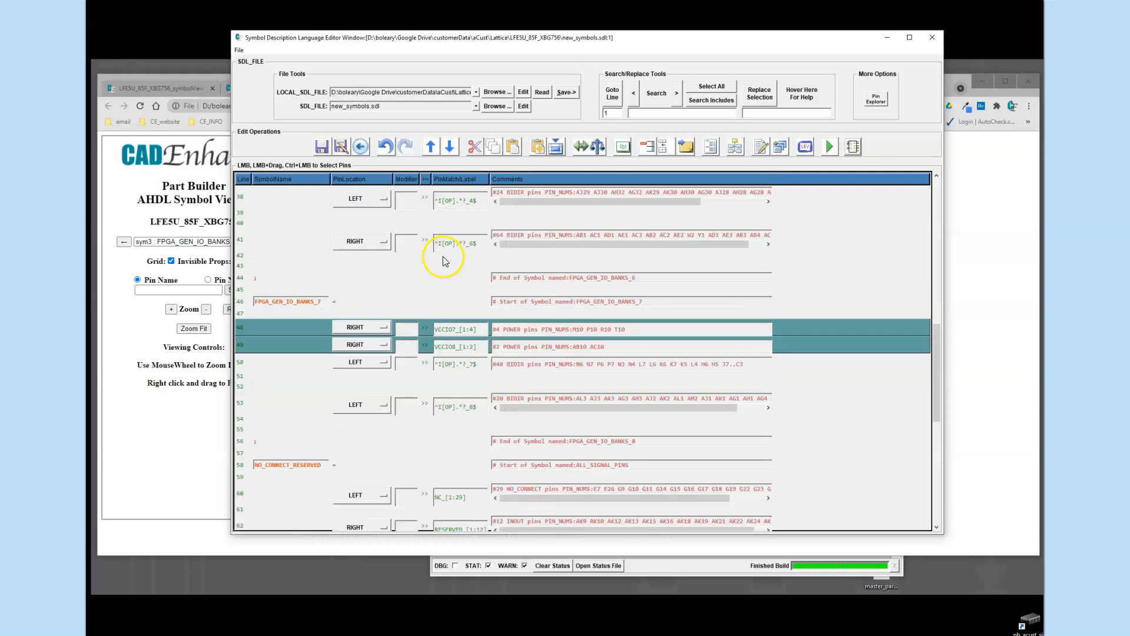
- Set the pin location of VCCIO7_[1:4] to LEFT and of the bank 8 I/O pins to RIGHT
{"action": "left_click", "coordinate": [387, 344]}
{"action": "left_click", "coordinate": [378, 341]}
{"action": "left_click", "coordinate": [383, 405]}
{"action": "left_click", "coordinate": [377, 431]}
- Copy the balance spacer from line 36 of FPGA_GEN_IO_BANKS_4_6 and paste it above the bank 7 I/O pins at line 50
{"action": "left_click", "coordinate": [256, 362]}
{"action": "scroll", "coordinate": [352, 286], "scroll_direction": "up", "scroll_amount": 5}
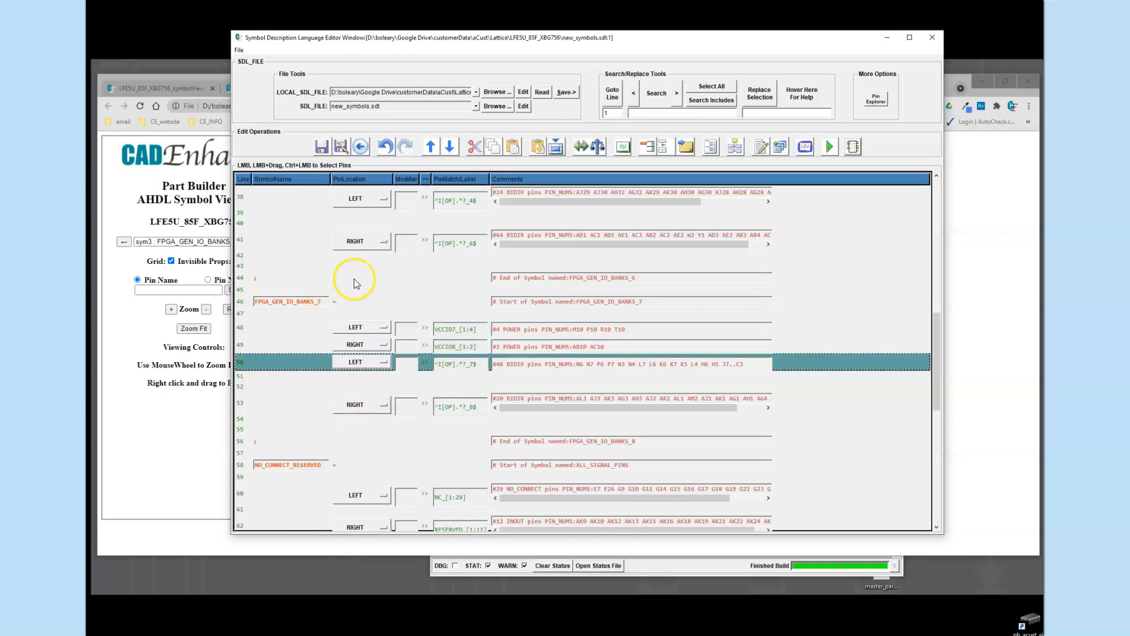
{"action": "scroll", "coordinate": [351, 287], "scroll_direction": "up", "scroll_amount": 2}
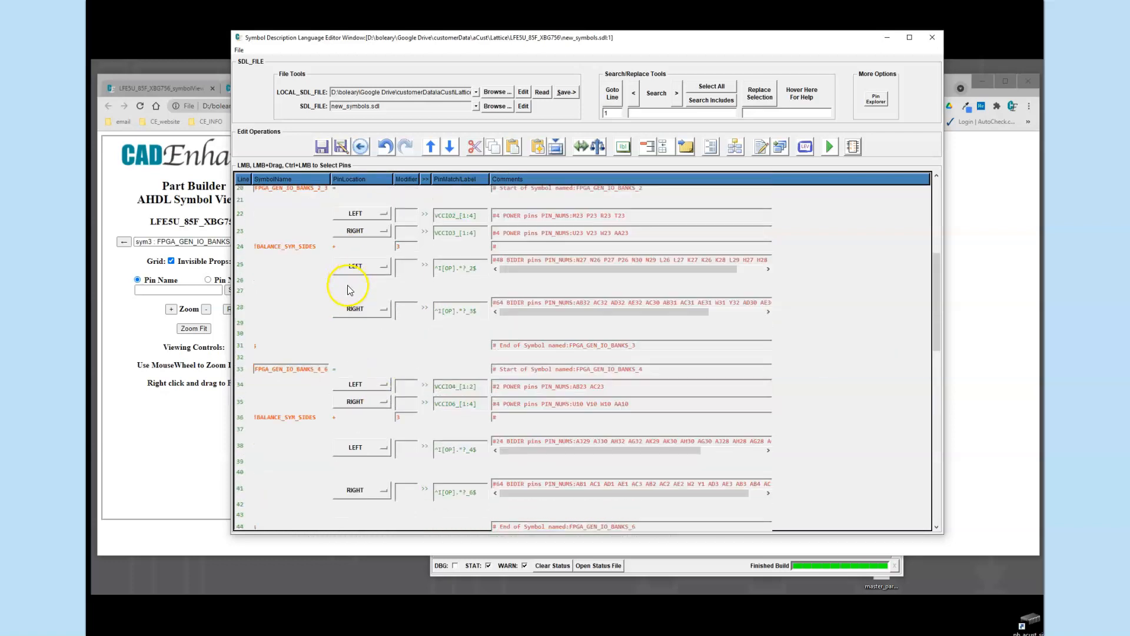
{"action": "left_click", "coordinate": [259, 417]}
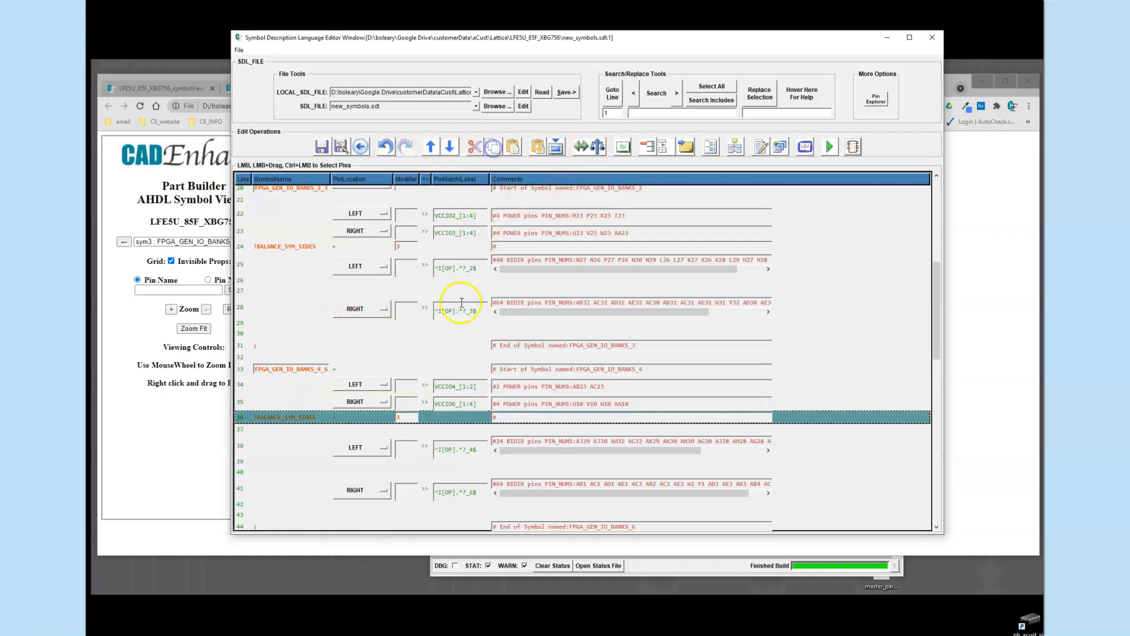
{"action": "scroll", "coordinate": [450, 312], "scroll_direction": "down", "scroll_amount": 5}
{"action": "left_click", "coordinate": [250, 454]}
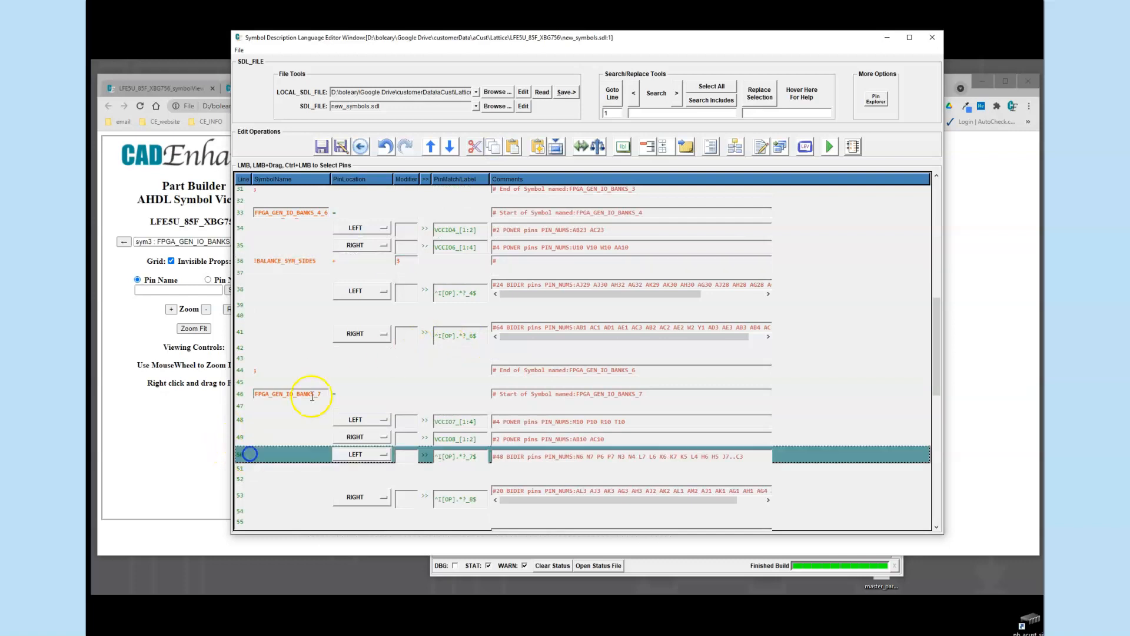
{"action": "left_click", "coordinate": [512, 148]}
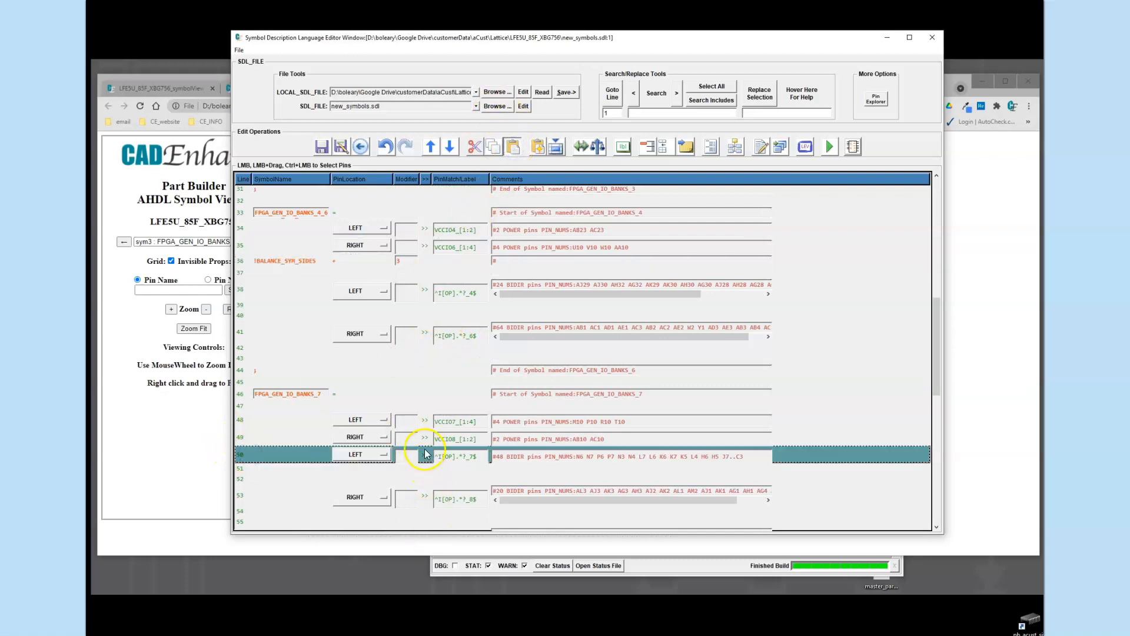
- Rename the merged symbol FPGA_GEN_IO_BANKS_7 as FPGA_GEN_IO_BANKS_7_8
{"action": "scroll", "coordinate": [433, 419], "scroll_direction": "down", "scroll_amount": 5}
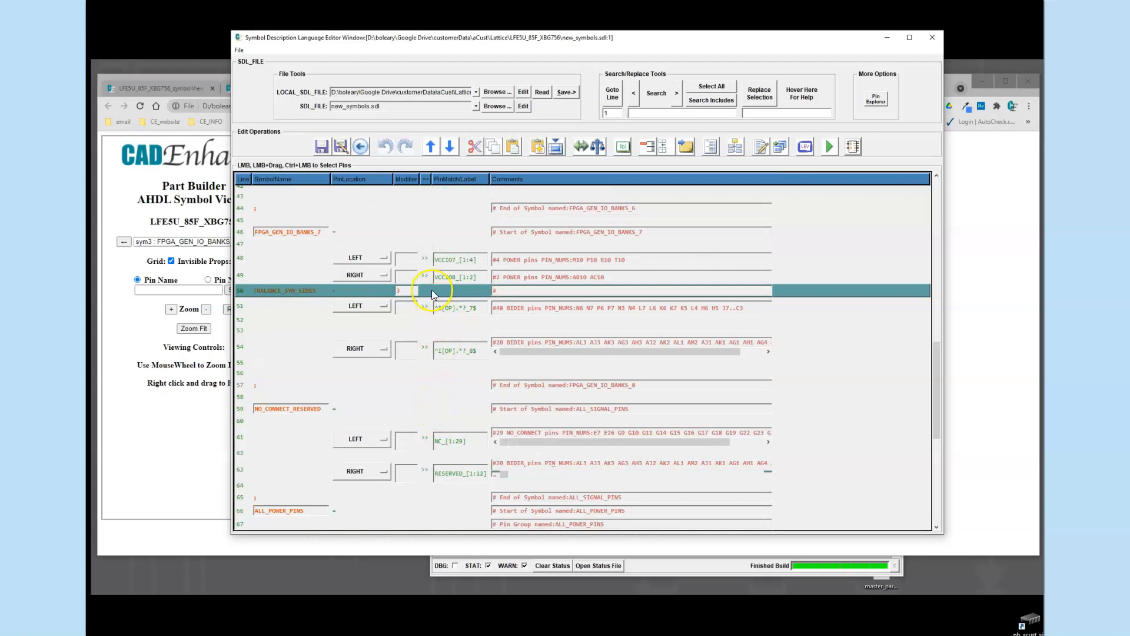
{"action": "left_click", "coordinate": [322, 232]}
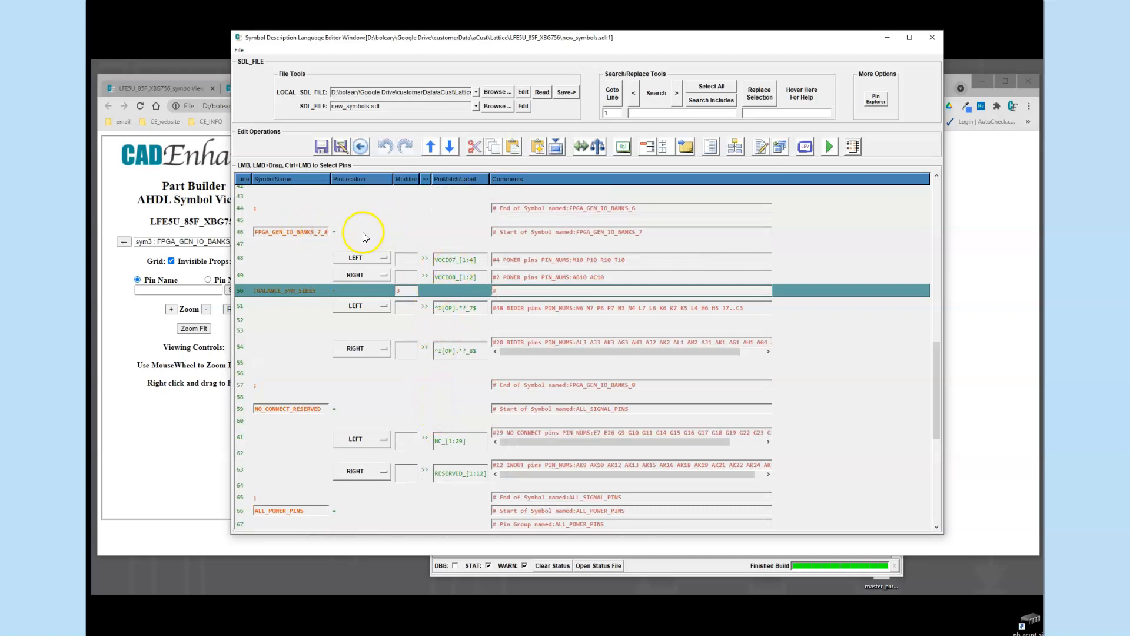
{"action": "left_click", "coordinate": [310, 226]}
- Rebuild the symbols for the viewer, saving the local changes to new_symbols.sdl
{"action": "scroll", "coordinate": [316, 249], "scroll_direction": "up", "scroll_amount": 3}
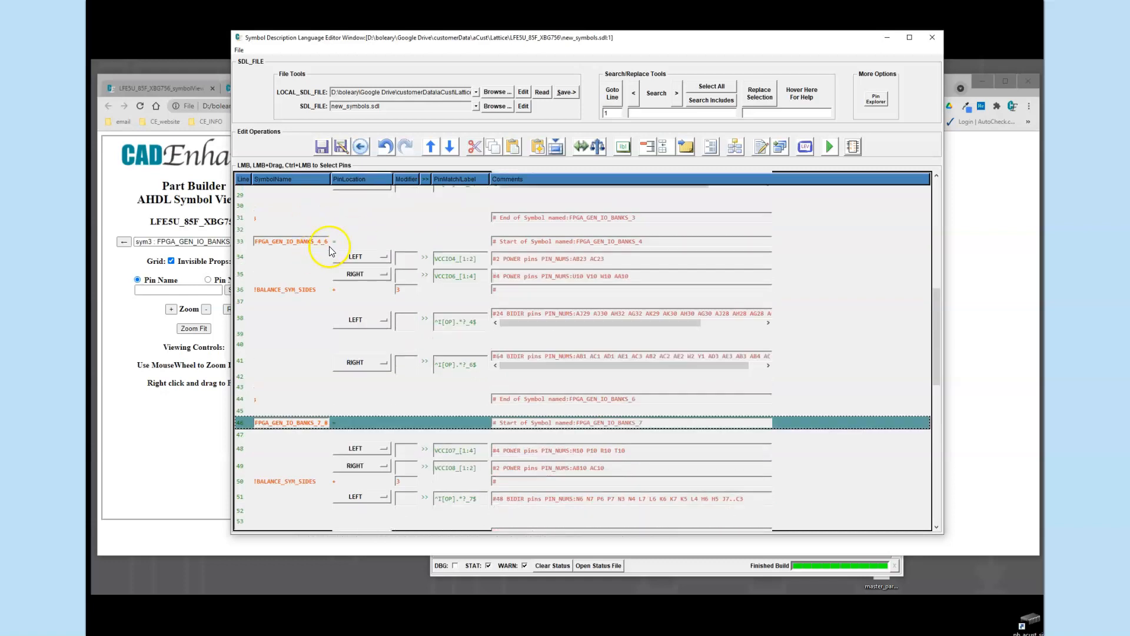
{"action": "scroll", "coordinate": [329, 246], "scroll_direction": "up", "scroll_amount": 8}
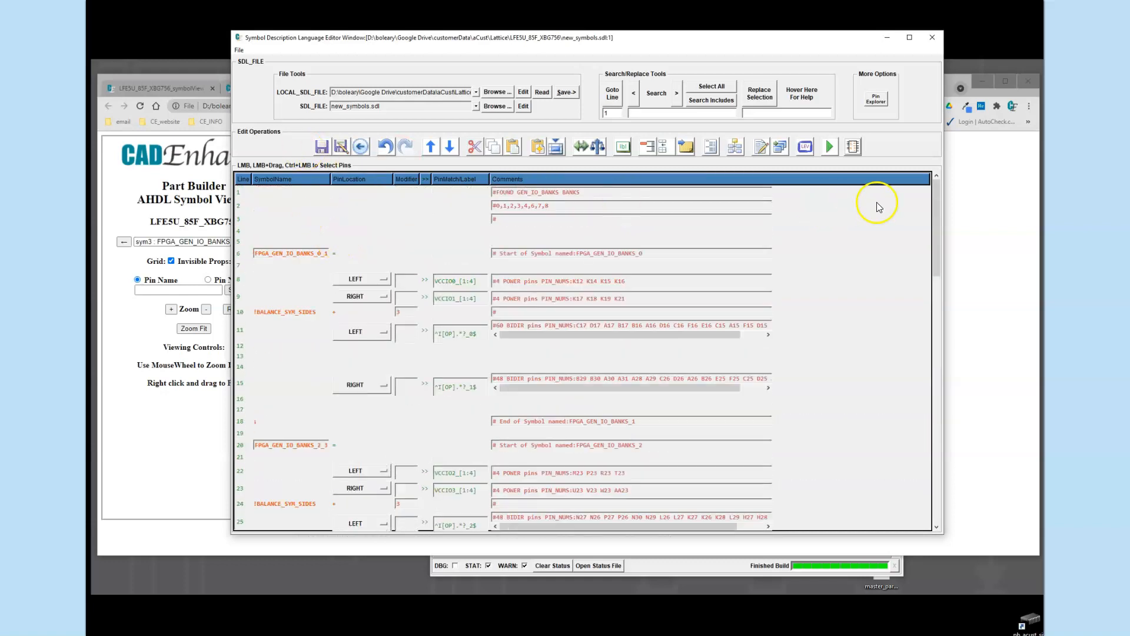
{"action": "left_click", "coordinate": [854, 147]}
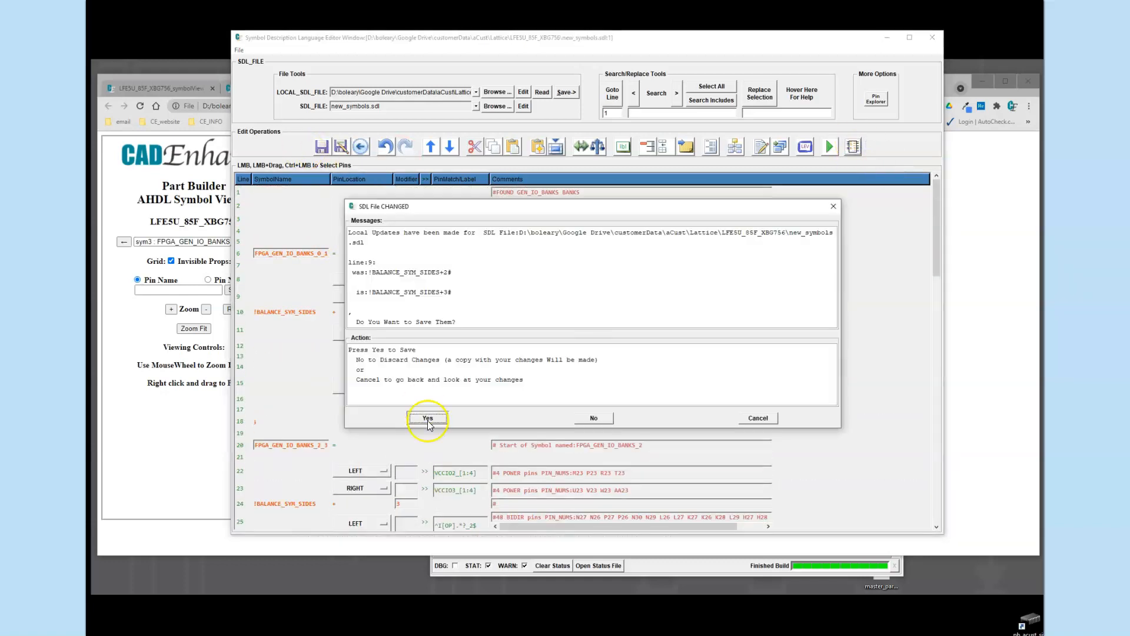
{"action": "left_click", "coordinate": [429, 418]}
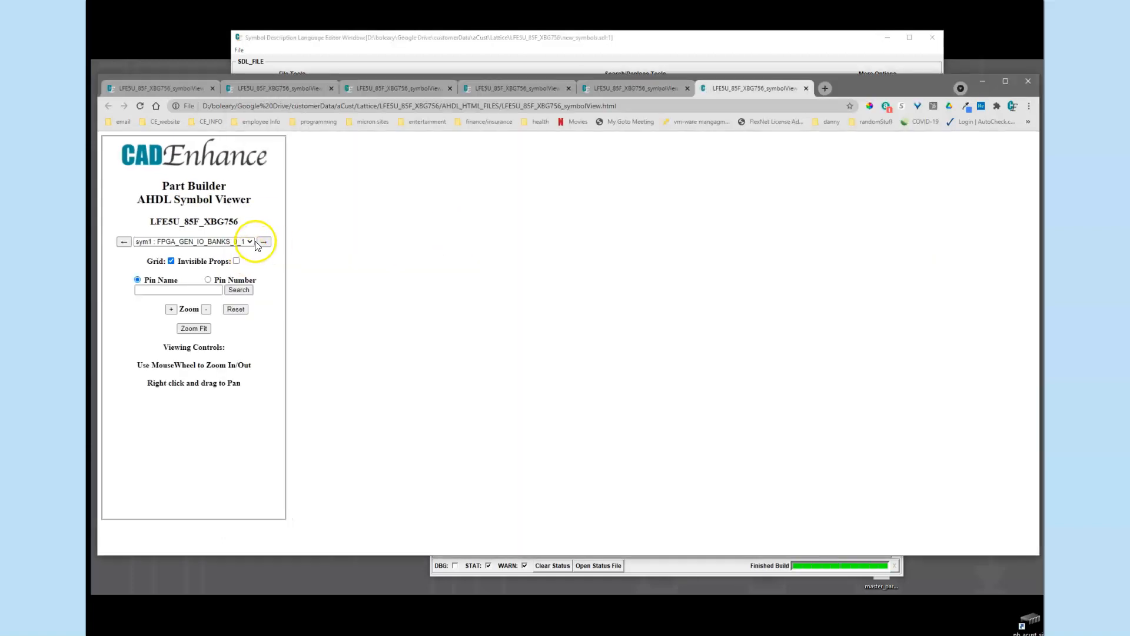
- Review the rebuilt symbol list, then inspect FPGA_GEN_IO_BANKS_0_1 and the pin layout of FPGA_GEN_IO_BANKS_2_3
{"action": "left_click", "coordinate": [252, 242]}
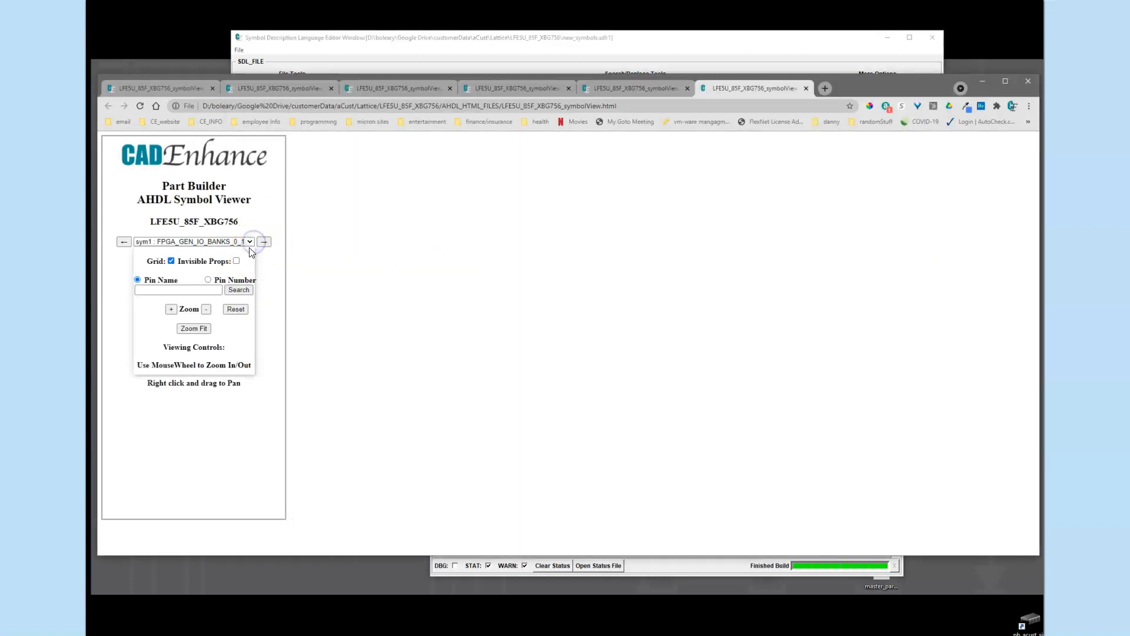
{"action": "left_click", "coordinate": [252, 242]}
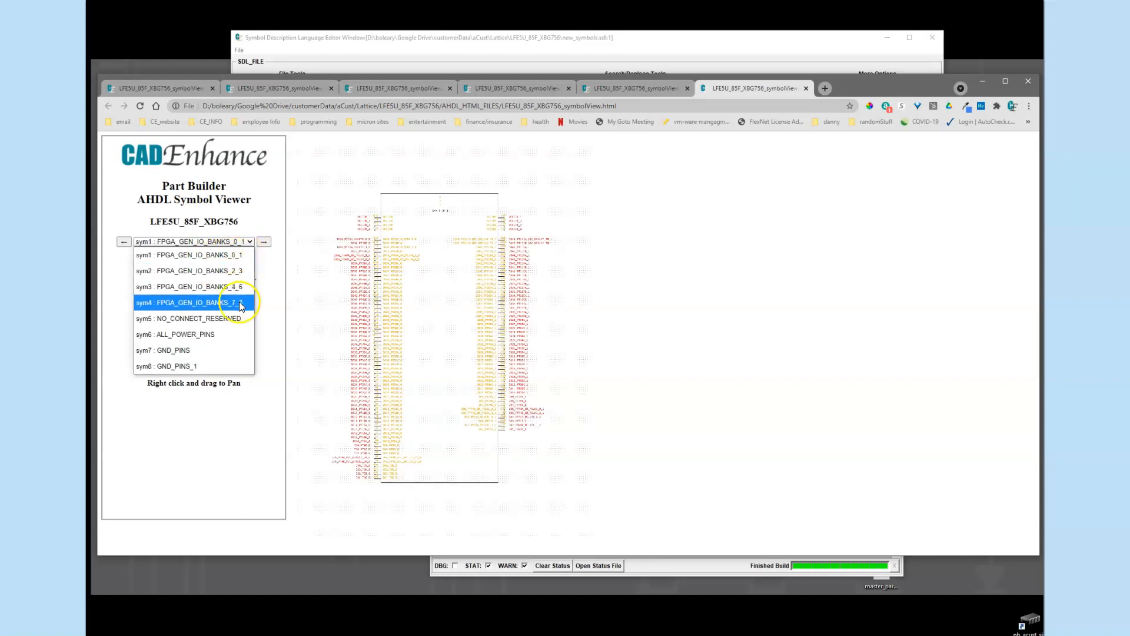
{"action": "left_click", "coordinate": [246, 255]}
{"action": "left_click", "coordinate": [263, 246]}
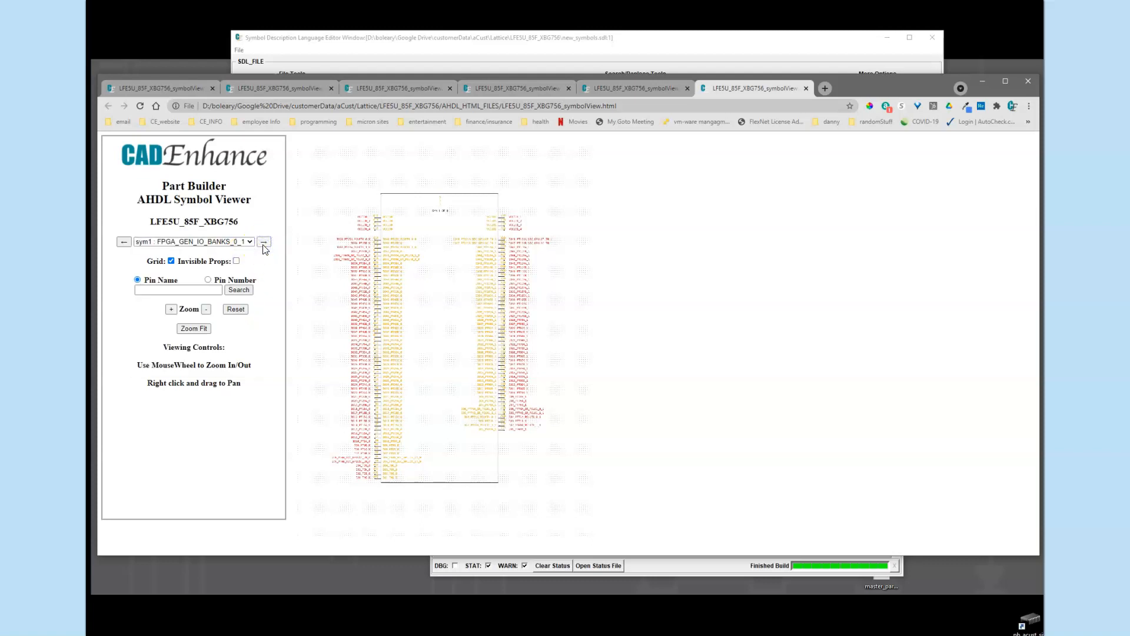
{"action": "scroll", "coordinate": [412, 243], "scroll_direction": "up", "scroll_amount": 3}
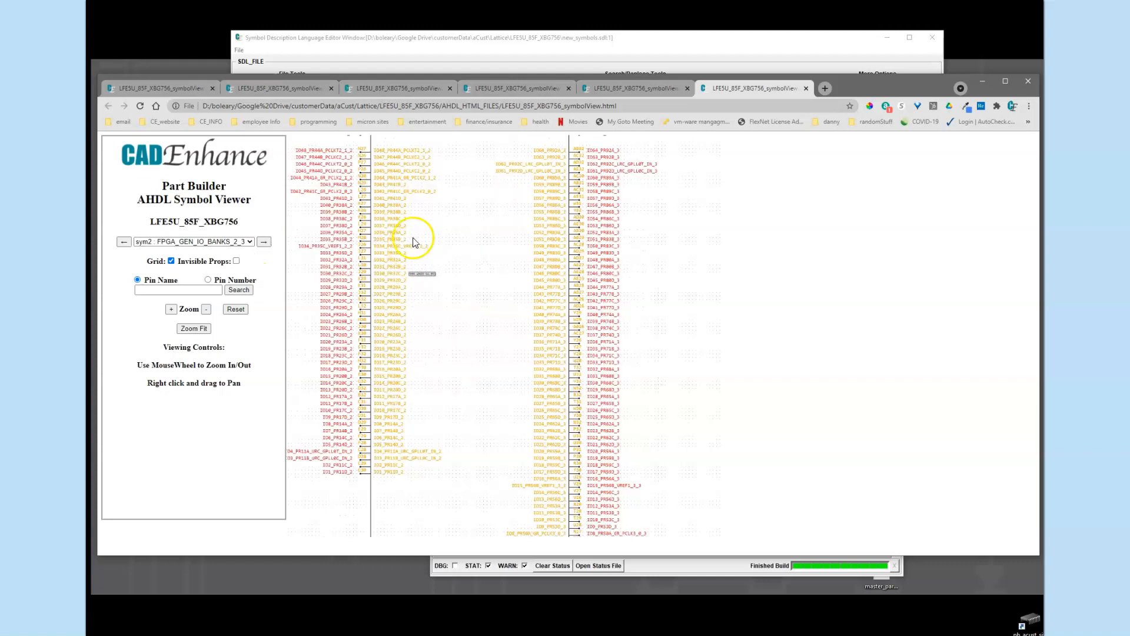
{"action": "scroll", "coordinate": [414, 241], "scroll_direction": "up", "scroll_amount": 1}
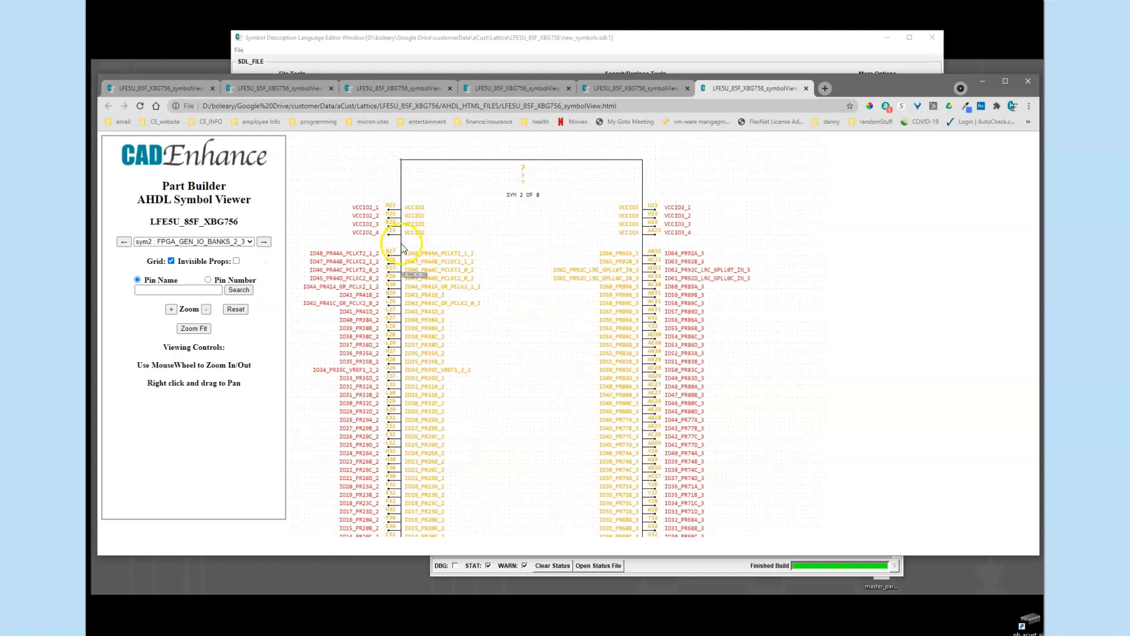
- Inspect the placement of the bank 4 and bank 6 pins on FPGA_GEN_IO_BANKS_4_6
{"action": "left_click", "coordinate": [269, 244]}
{"action": "scroll", "coordinate": [434, 220], "scroll_direction": "up", "scroll_amount": 1}
{"action": "scroll", "coordinate": [434, 221], "scroll_direction": "up", "scroll_amount": 1}
{"action": "right_click_drag", "start_coordinate": [434, 236], "coordinate": [443, 328]}
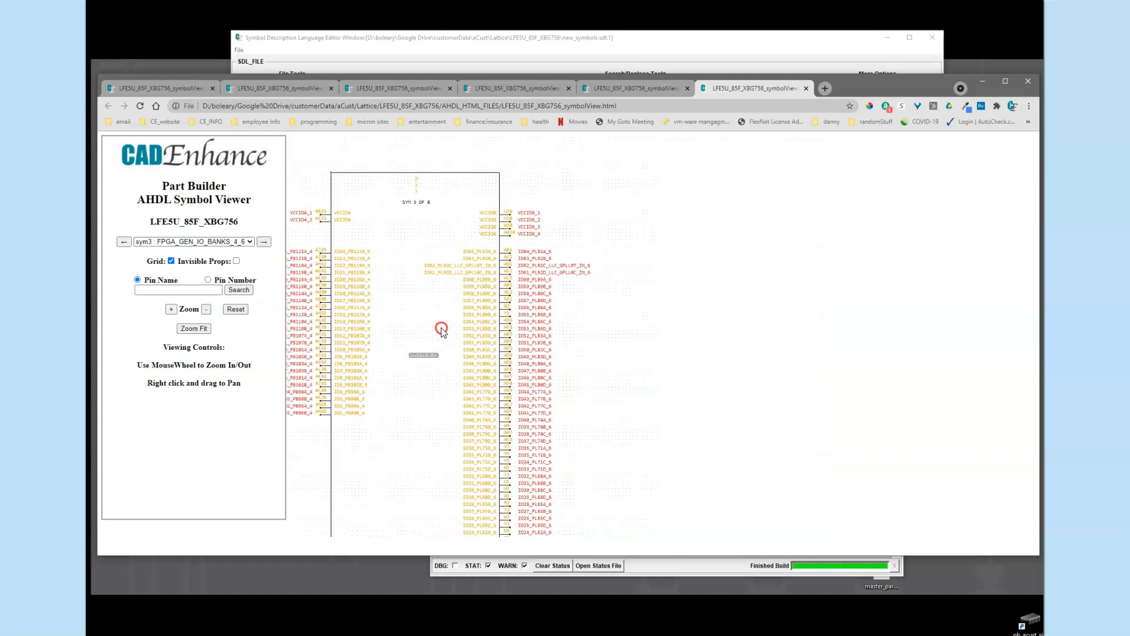
{"action": "scroll", "coordinate": [442, 328], "scroll_direction": "up", "scroll_amount": 1}
- Inspect the pin layouts of FPGA_GEN_IO_BANKS_7_8 and NO_CONNECT_RESERVED, and look over the list of symbols again
{"action": "left_click", "coordinate": [265, 241]}
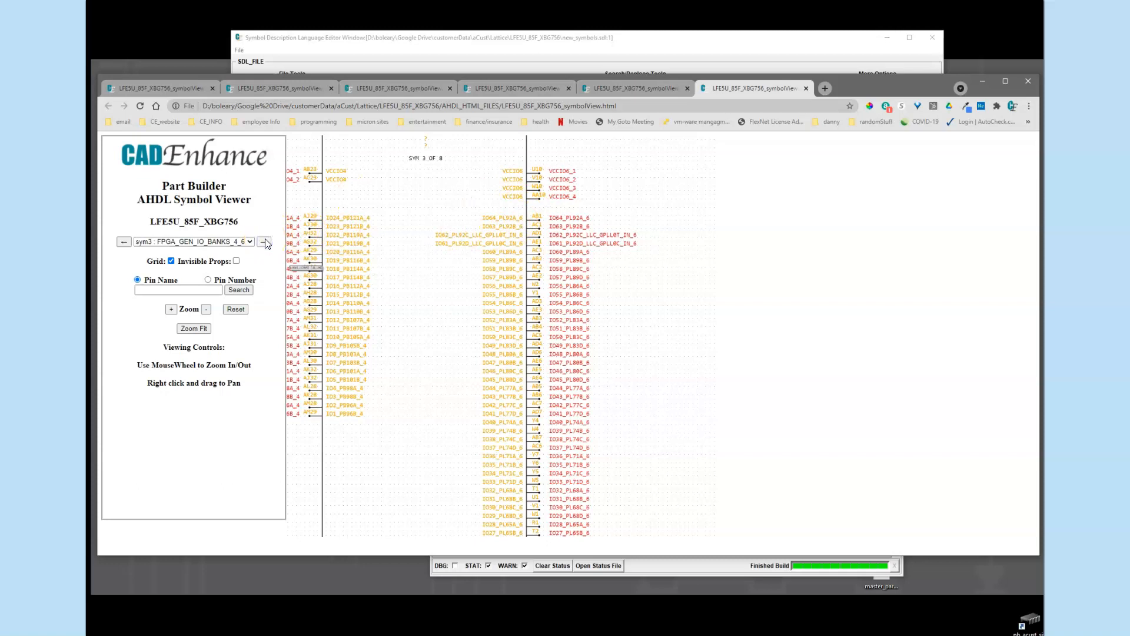
{"action": "scroll", "coordinate": [474, 230], "scroll_direction": "up", "scroll_amount": 2}
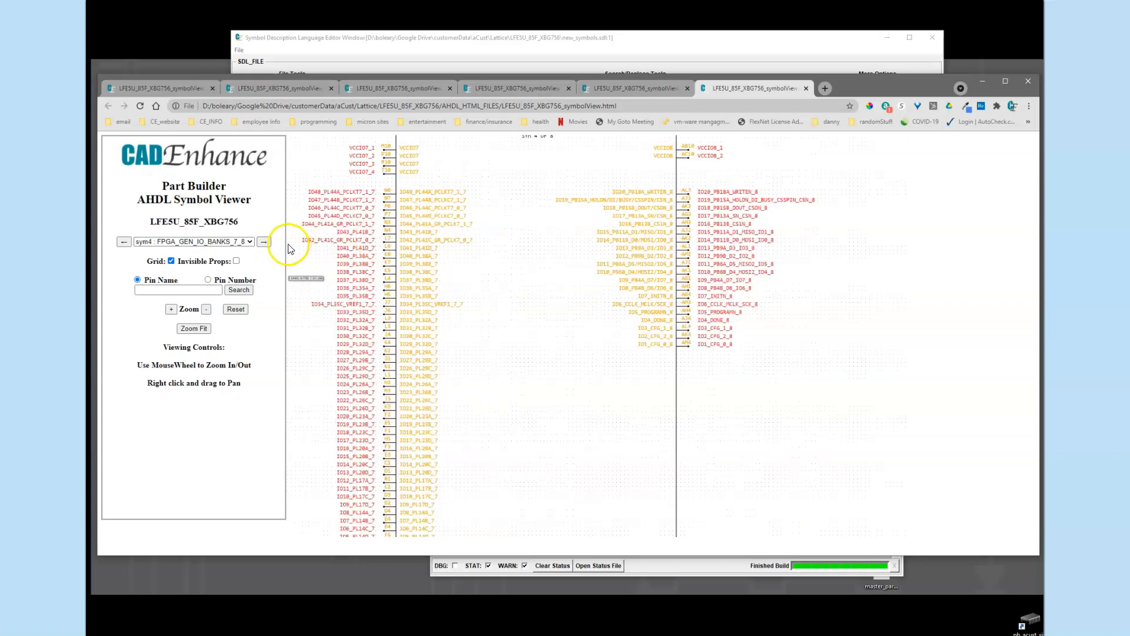
{"action": "left_click", "coordinate": [267, 242]}
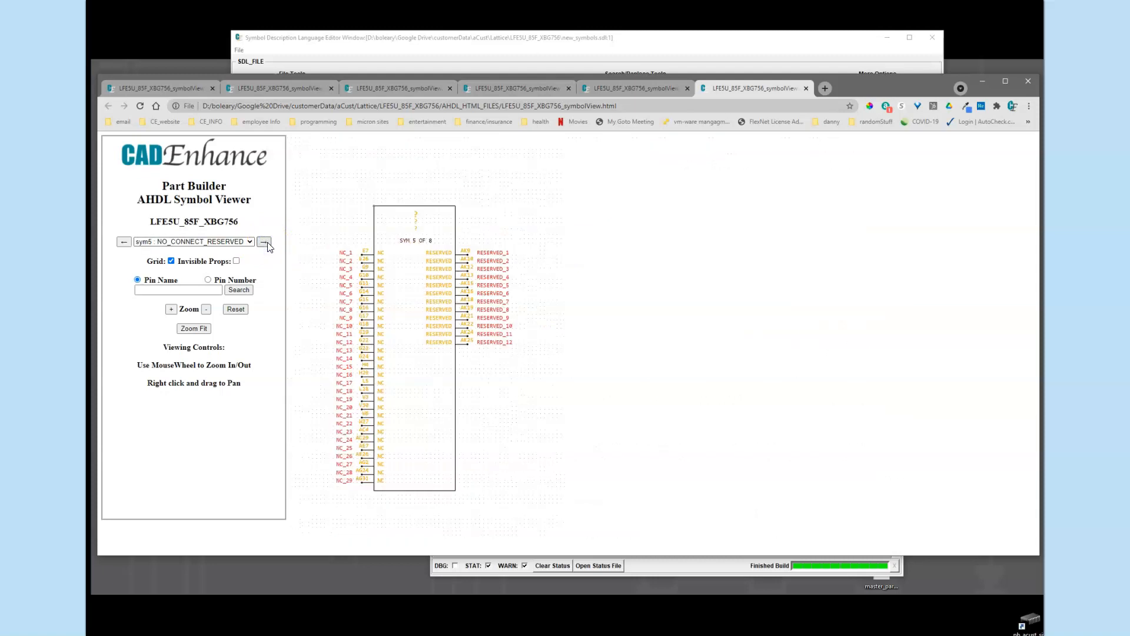
{"action": "left_click", "coordinate": [250, 242]}
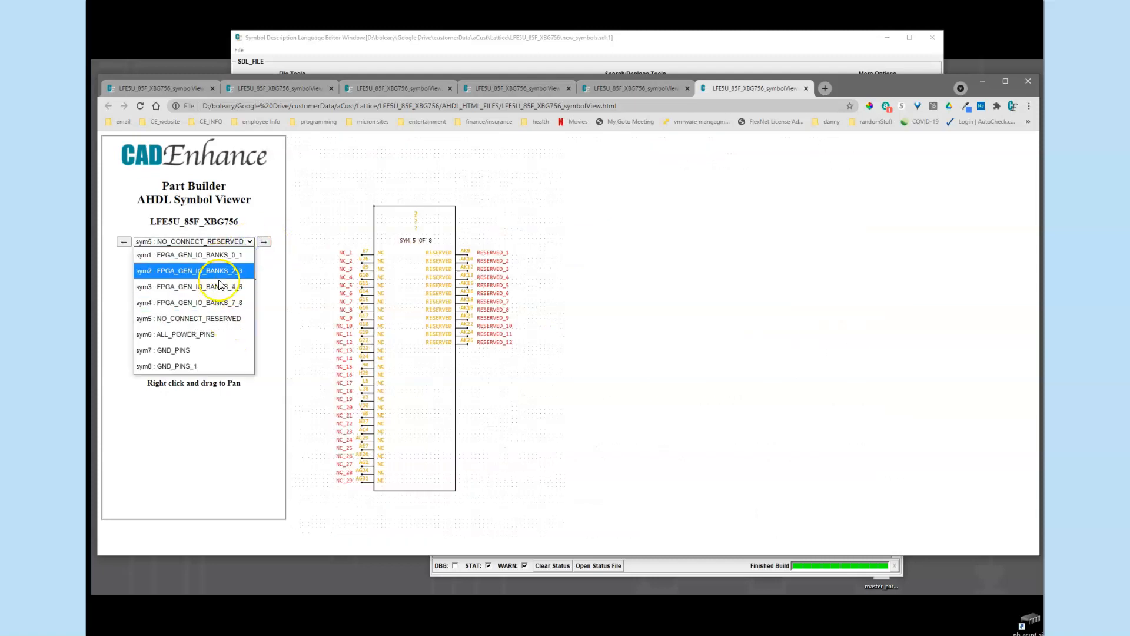